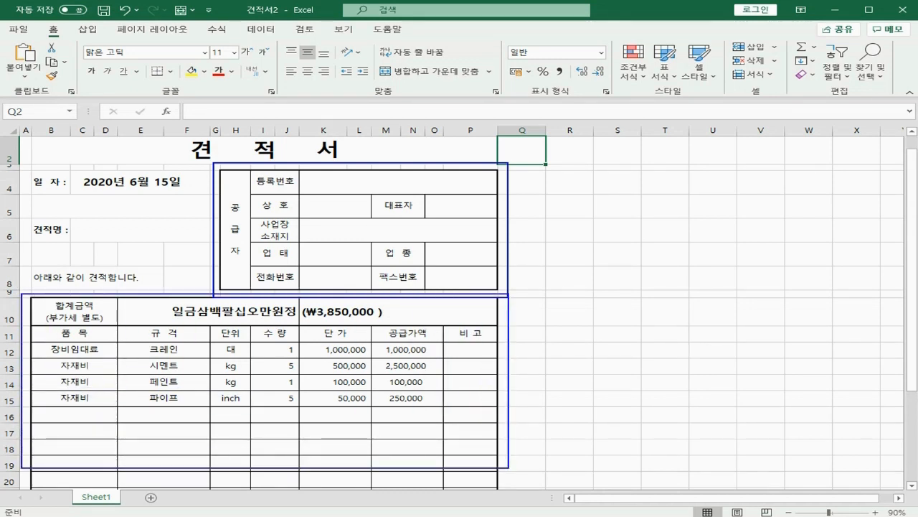
pyautogui.scroll(-2, 459, 312)
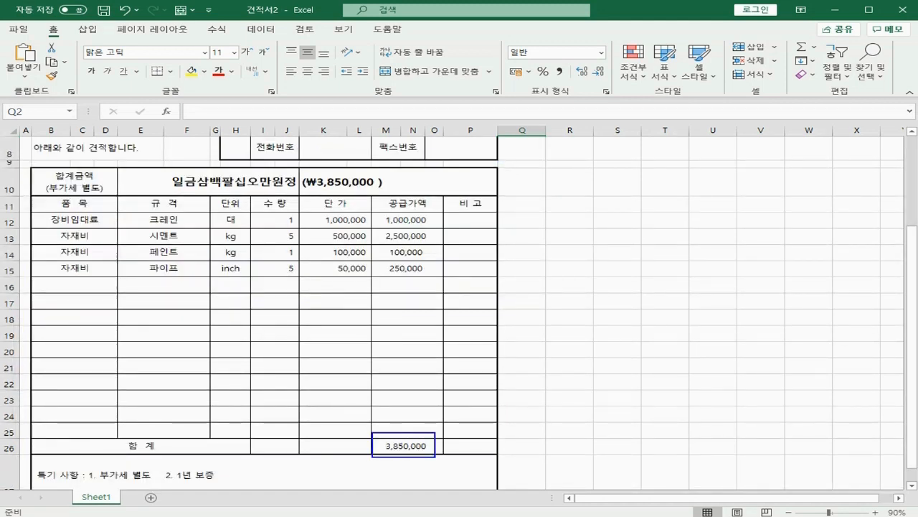
pyautogui.moveTo(437, 238); pyautogui.dragTo(430, 270)
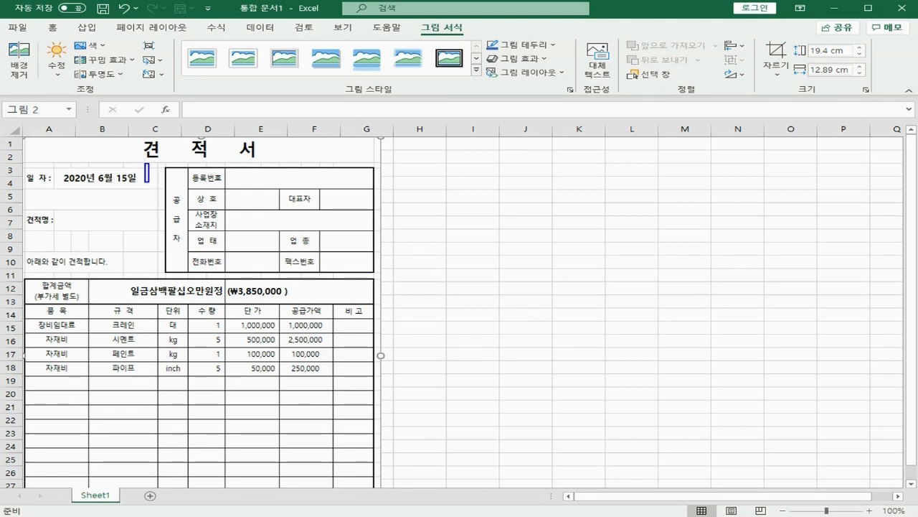
pyautogui.moveTo(149, 182); pyautogui.dragTo(376, 280)
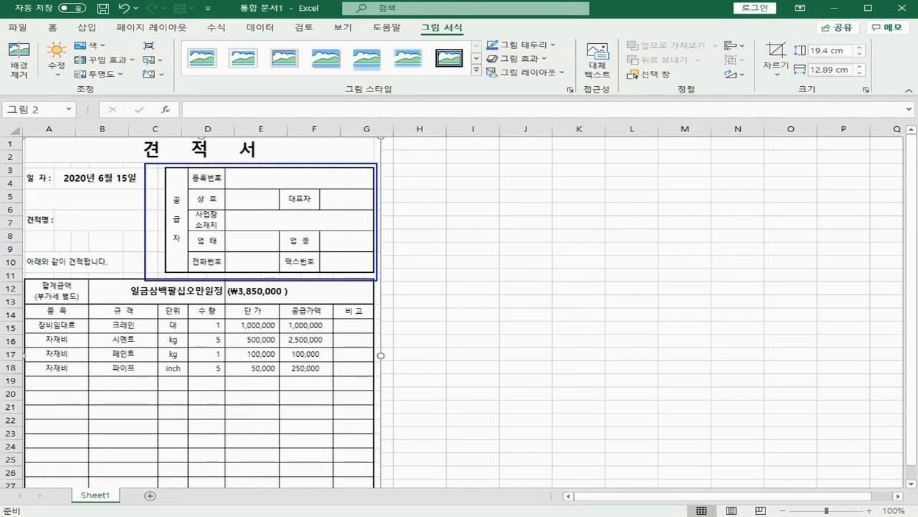
pyautogui.press('Escape')
# - Merge and center cells H4:H8 and enter the label "공 급 자"
pyautogui.hotkey('shift', 'Down')
pyautogui.hotkey('shift', 'Down')
pyautogui.hotkey('shift', 'Down')
pyautogui.hotkey('shift', 'Down')
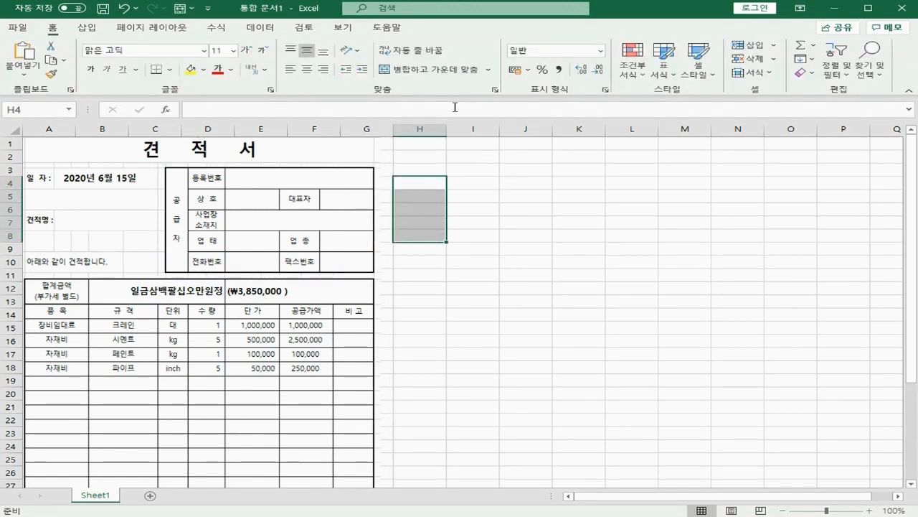
pyautogui.click(422, 71)
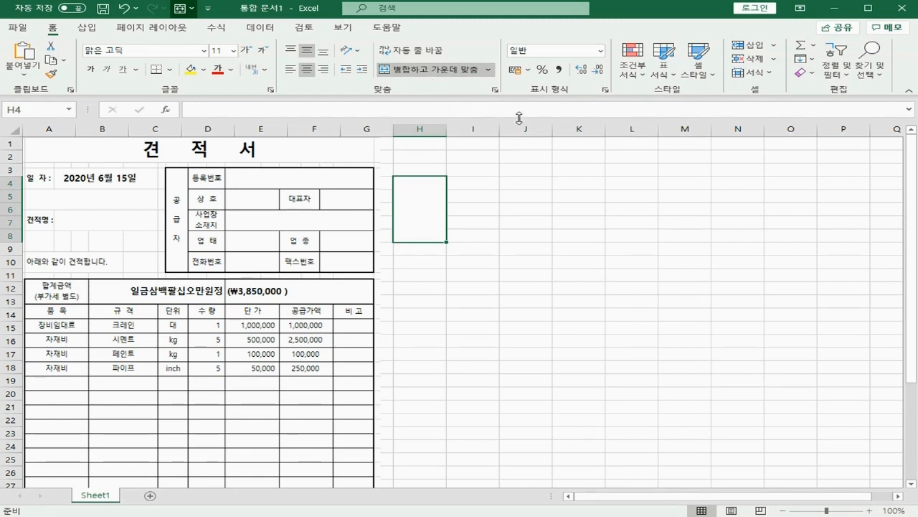
pyautogui.write('공')
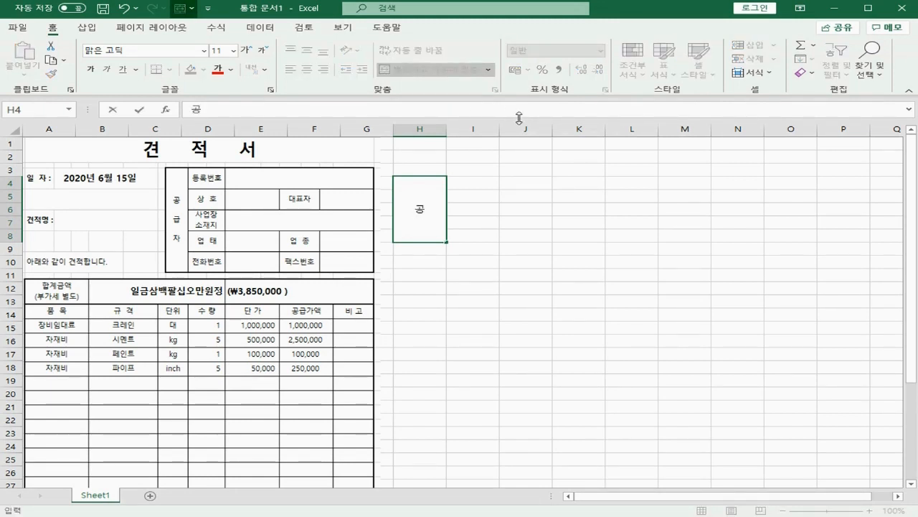
pyautogui.write(' 급 자')
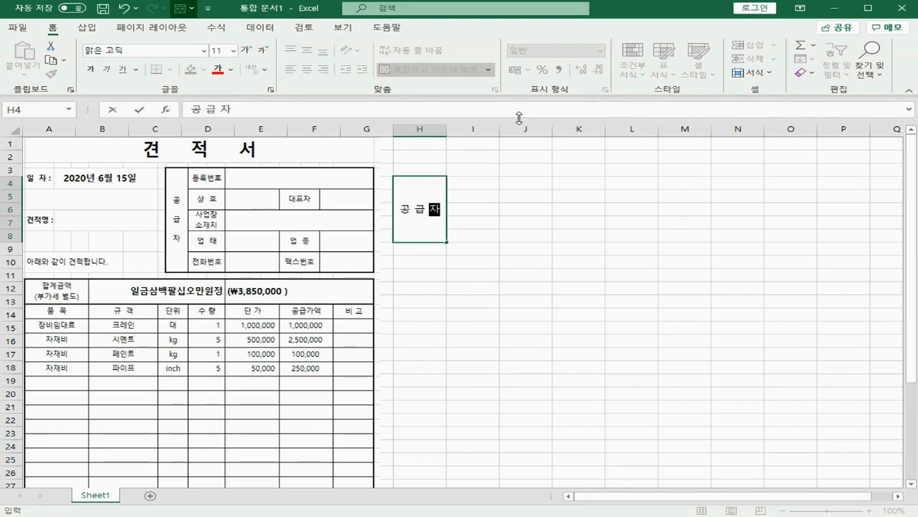
pyautogui.press('Return')
# - Set the text orientation of the merged "공 급 자" cell to vertical (세로 쓰기)
pyautogui.click(430, 212)
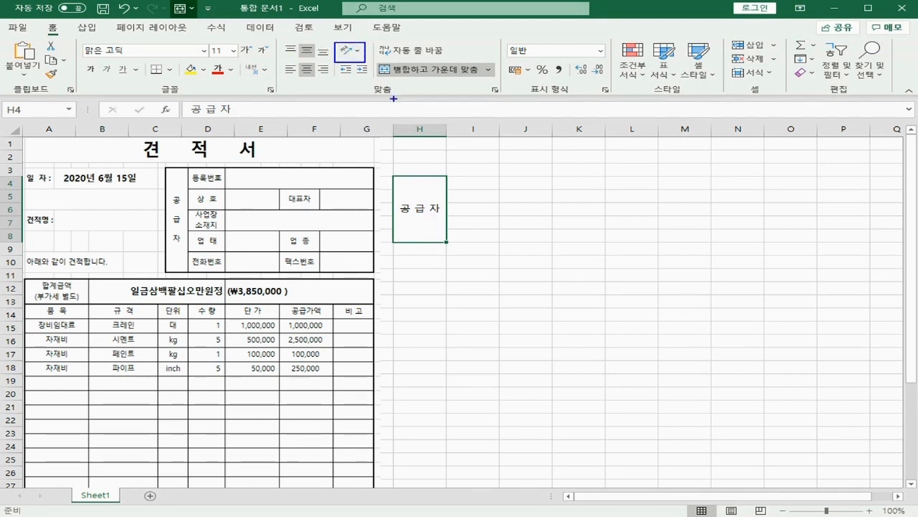
pyautogui.click(352, 52)
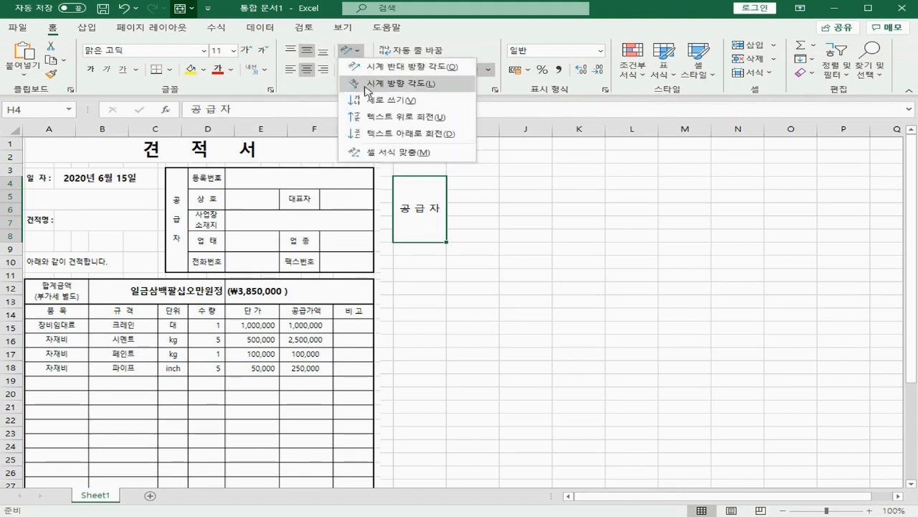
pyautogui.click(368, 100)
# - Merge and center cells I4:J4 and enter the label "등록번호"
pyautogui.click(472, 183)
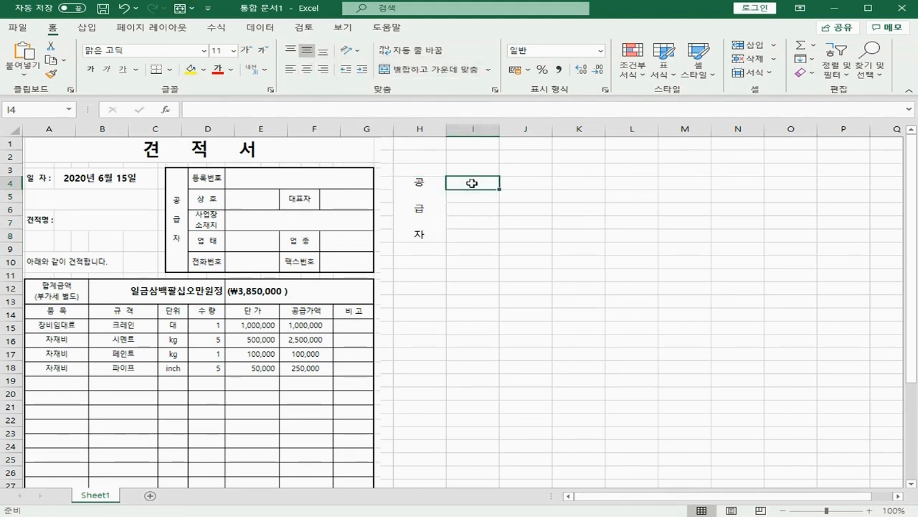
pyautogui.hotkey('shift', 'Right')
pyautogui.click(430, 69)
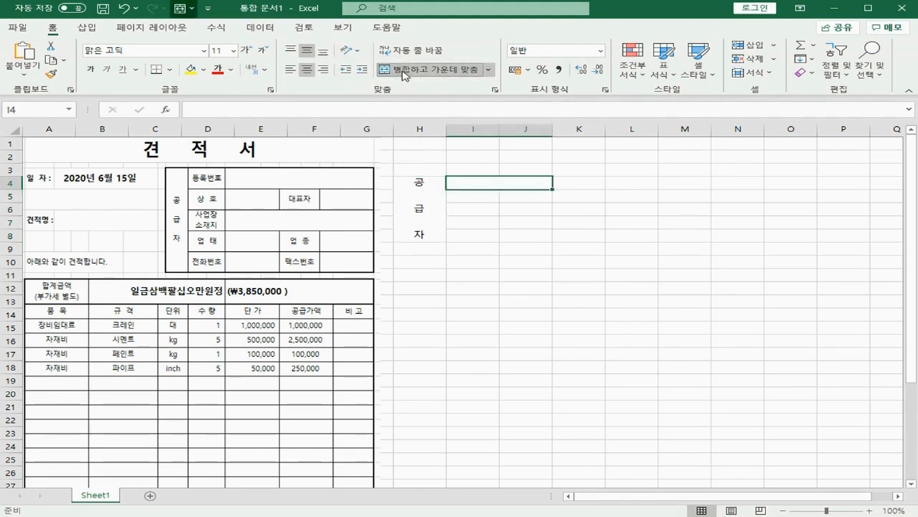
pyautogui.write('등록번호')
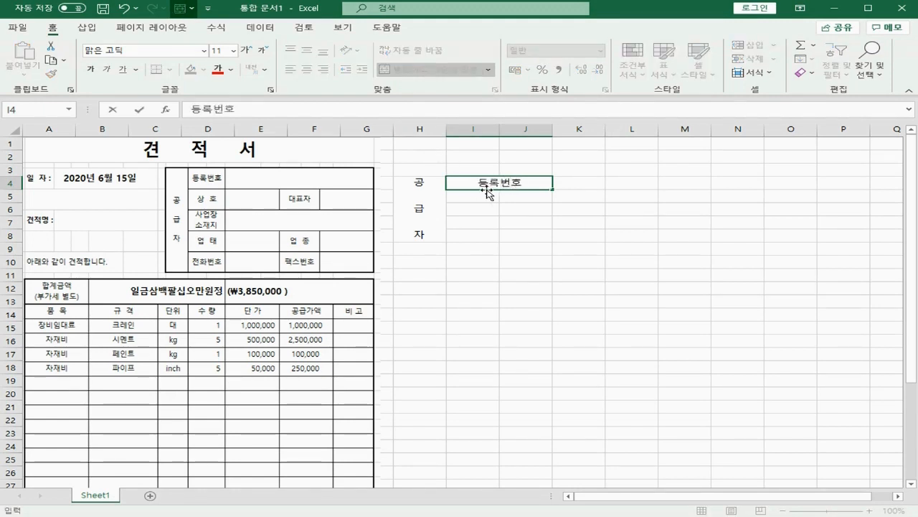
# - Merge and center cells K4:P4 as the blank field beside "등록번호"
pyautogui.click(580, 185)
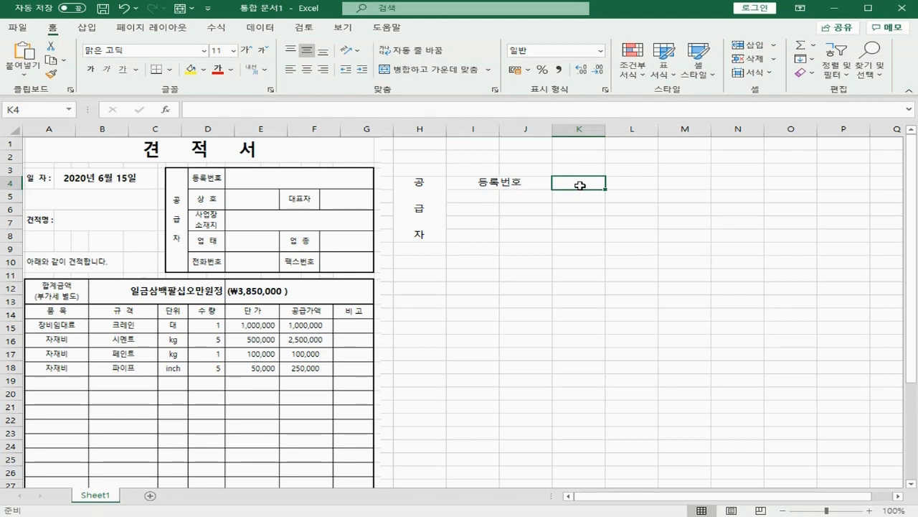
pyautogui.hotkey('shift', 'Right')
pyautogui.hotkey('shift', 'Right')
pyautogui.hotkey('shift', 'Right')
pyautogui.hotkey('shift', 'Right')
pyautogui.hotkey('shift', 'Right')
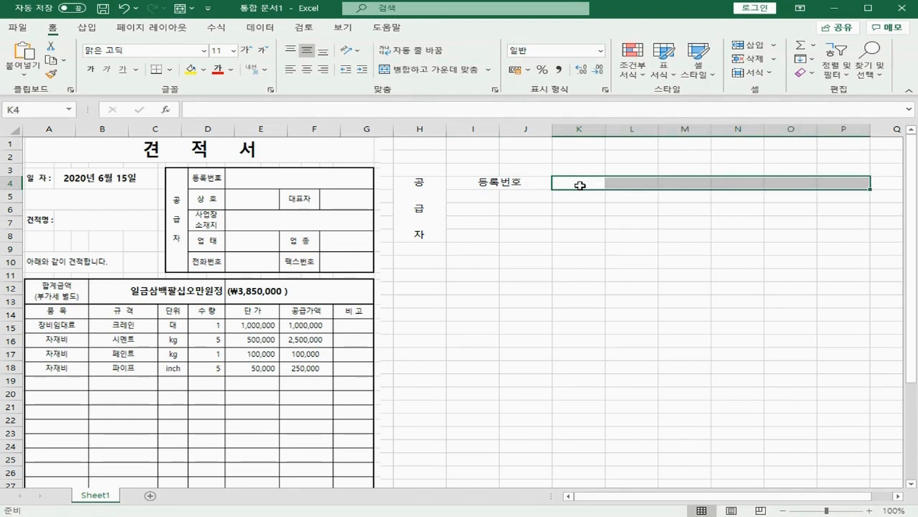
pyautogui.click(402, 70)
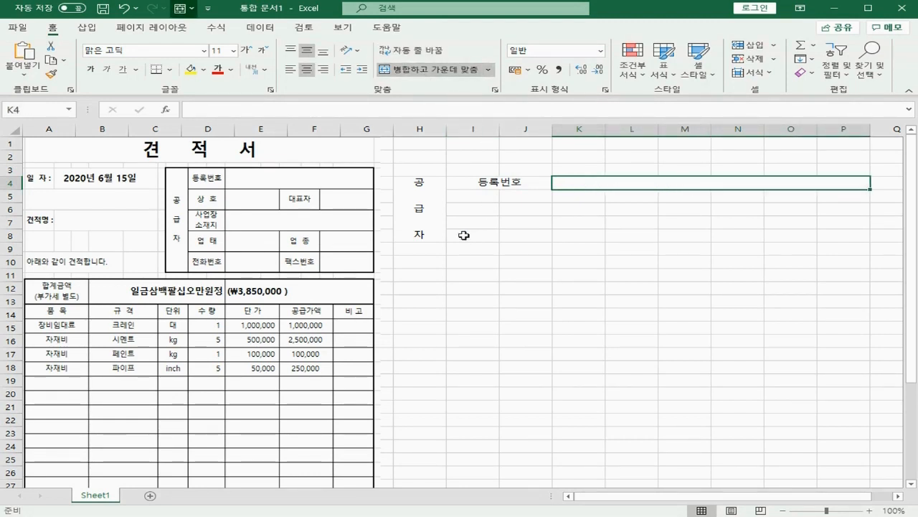
# - Merge and center I5:J5 with the label "상 호", and merge K5:L5 as its blank field
pyautogui.click(464, 195)
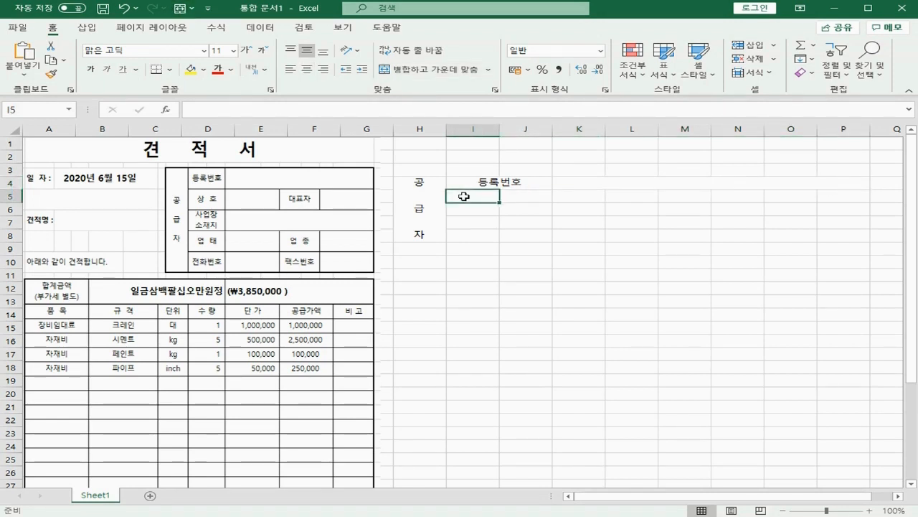
pyautogui.hotkey('shift', 'Right')
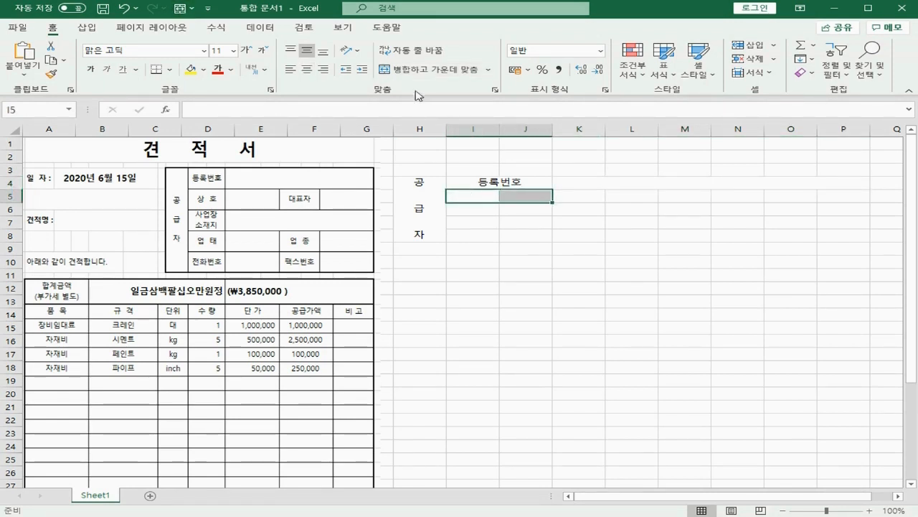
pyautogui.click(426, 70)
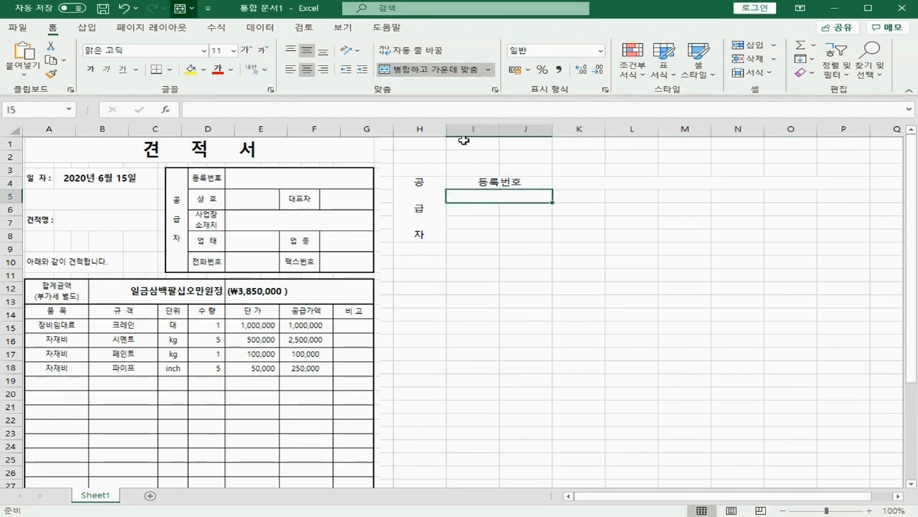
pyautogui.write('사')
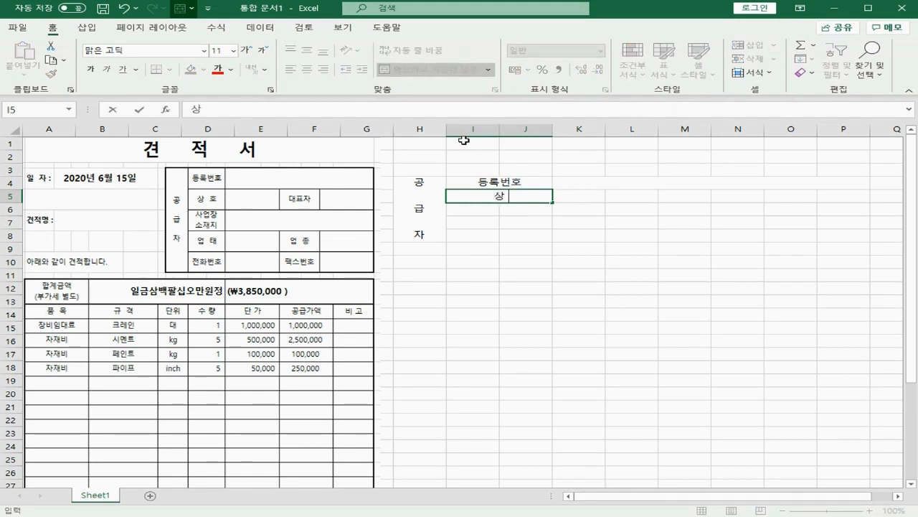
pyautogui.write(' 호')
pyautogui.press('Tab')
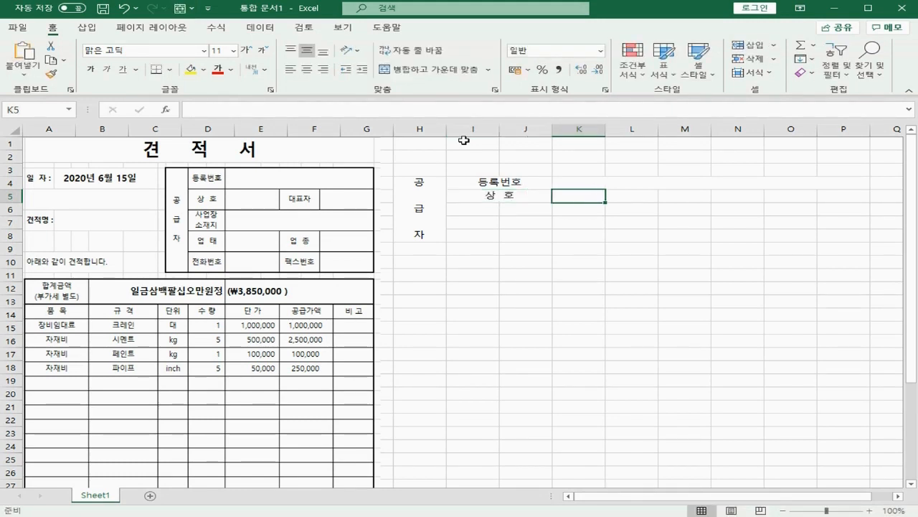
pyautogui.hotkey('shift', 'Right')
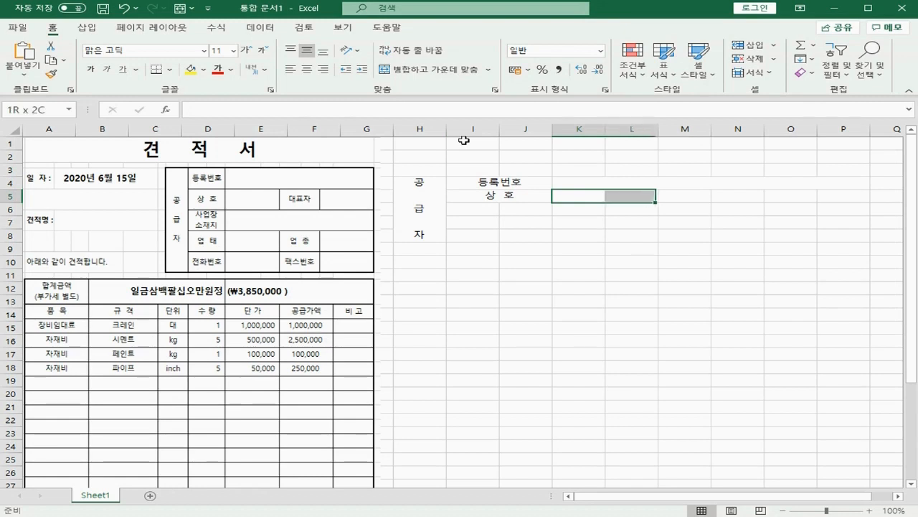
pyautogui.click(424, 69)
# - Merge and center M5:N5 with the label "대표자", and merge O5:P5 as its blank field
pyautogui.press('Tab')
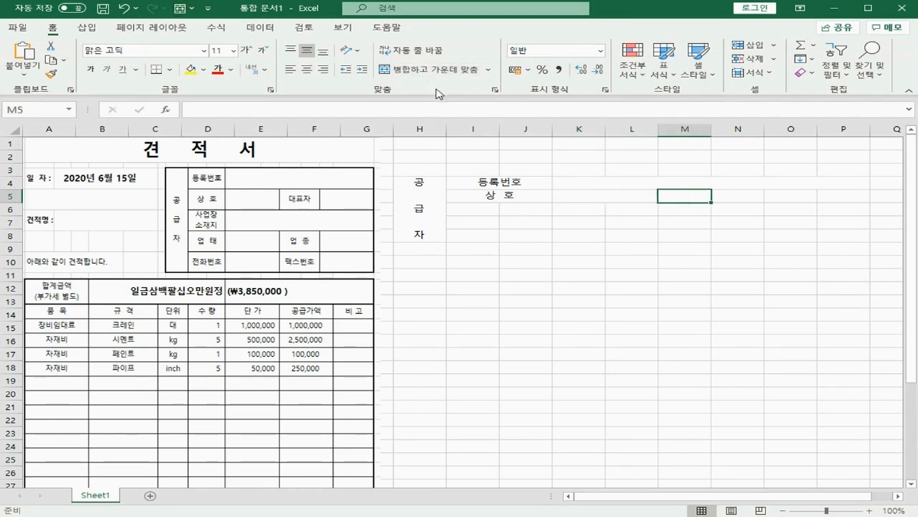
pyautogui.hotkey('shift', 'Right')
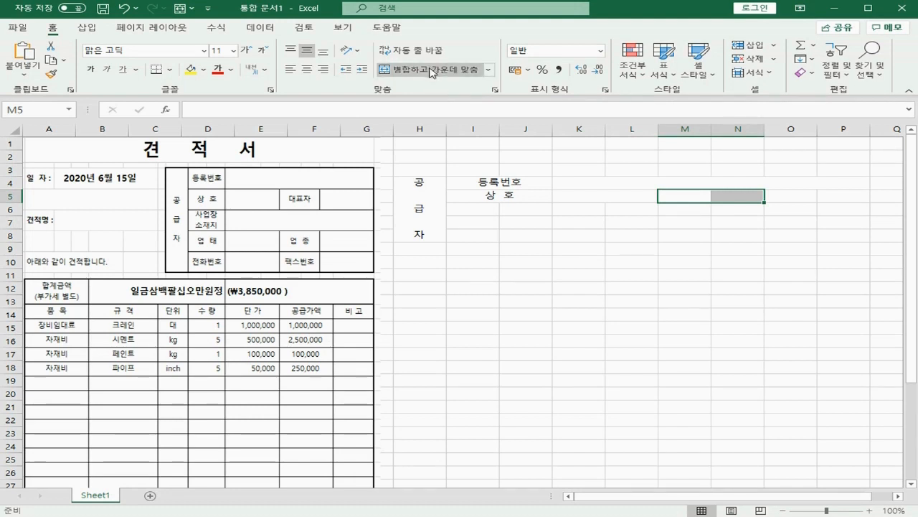
pyautogui.click(431, 71)
pyautogui.write('대표자')
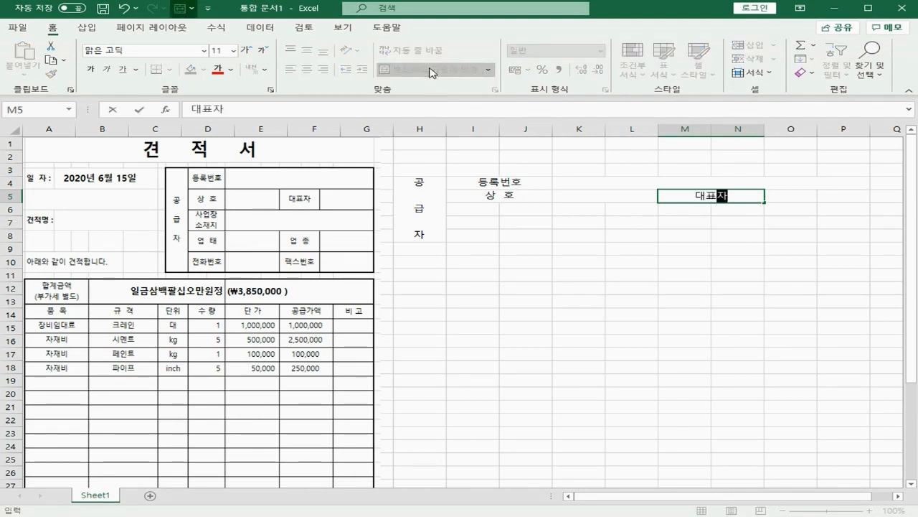
pyautogui.press('Tab')
pyautogui.hotkey('shift', 'Right')
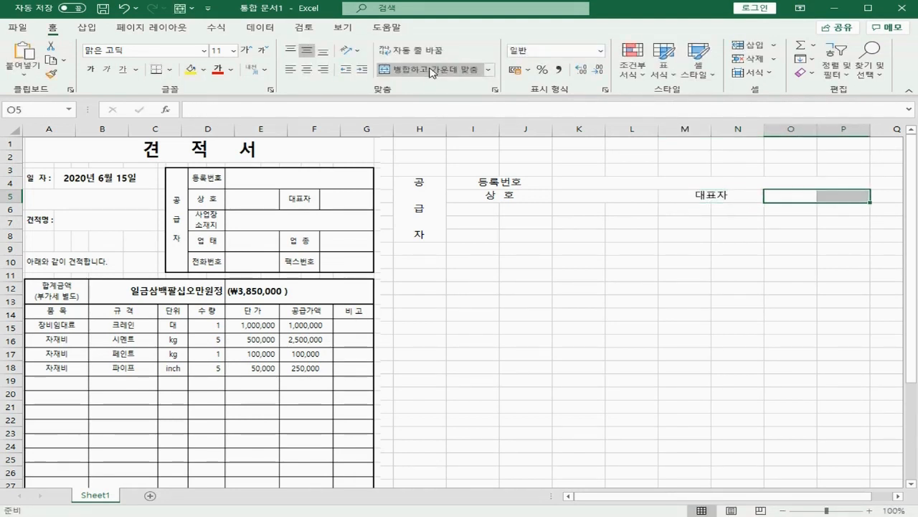
pyautogui.click(431, 71)
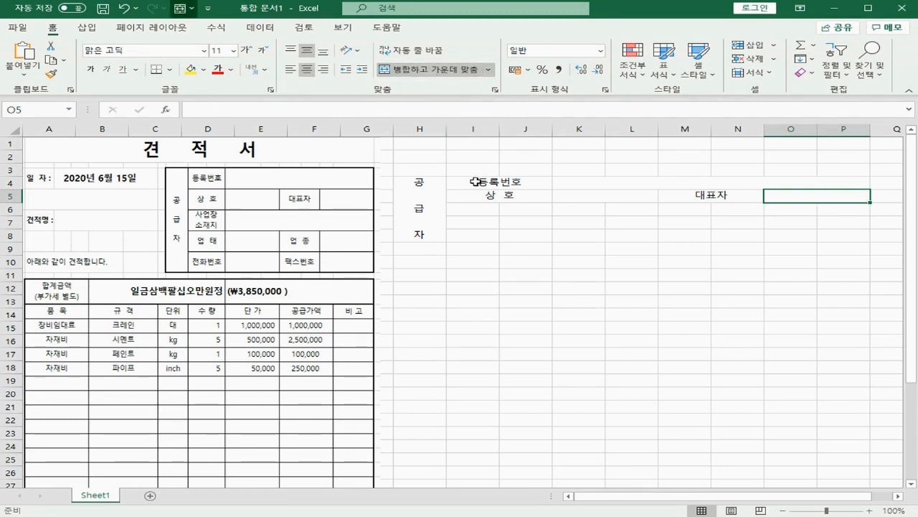
# - Merge and center cells I6:J6 and enter "사업장" and "소재지" on two lines within the cell
pyautogui.click(474, 212)
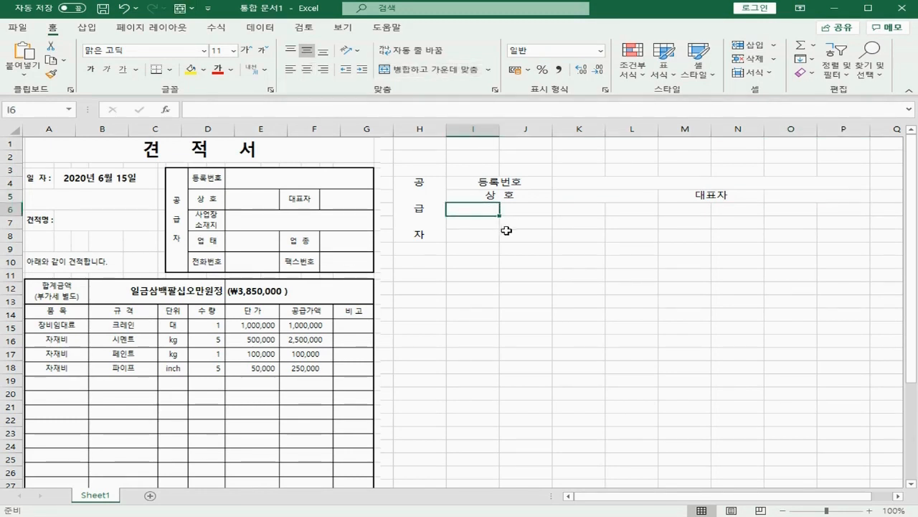
pyautogui.hotkey('shift', 'Right')
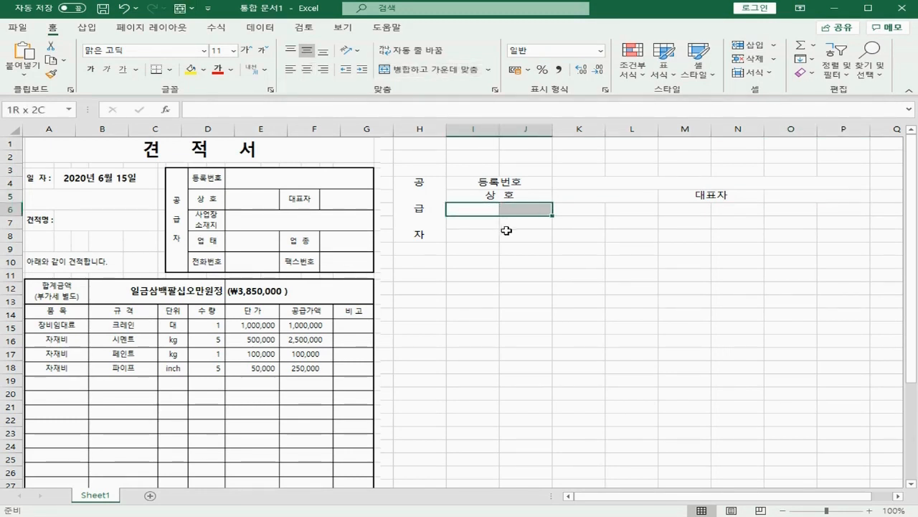
pyautogui.click(430, 71)
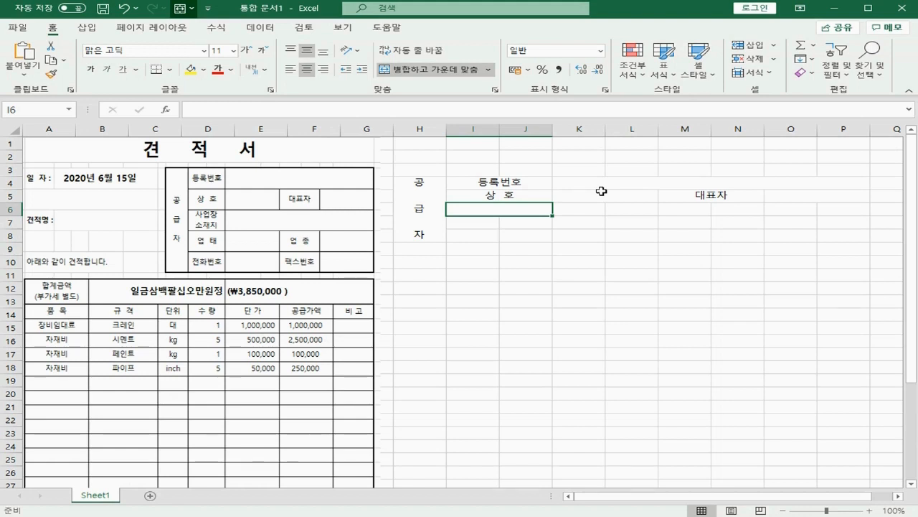
pyautogui.write('사업장')
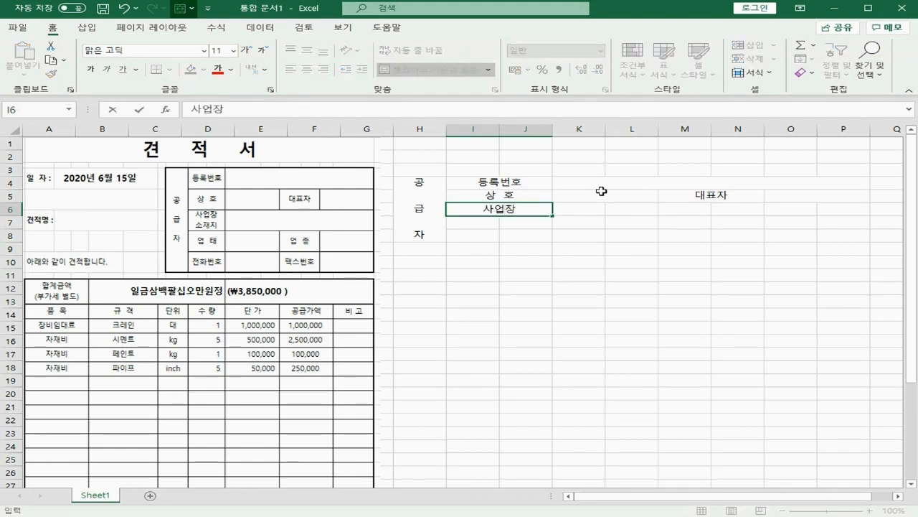
pyautogui.hotkey('alt', 'Return')
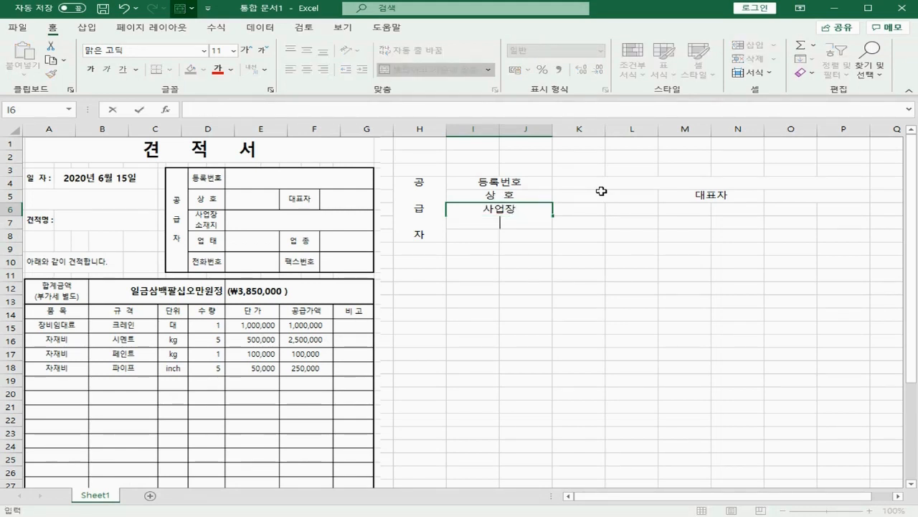
pyautogui.write('소재지')
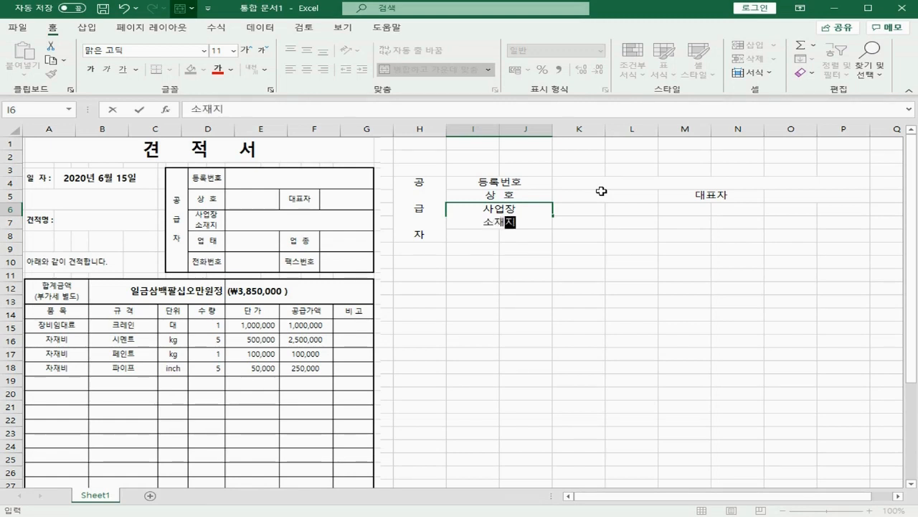
pyautogui.press('Return')
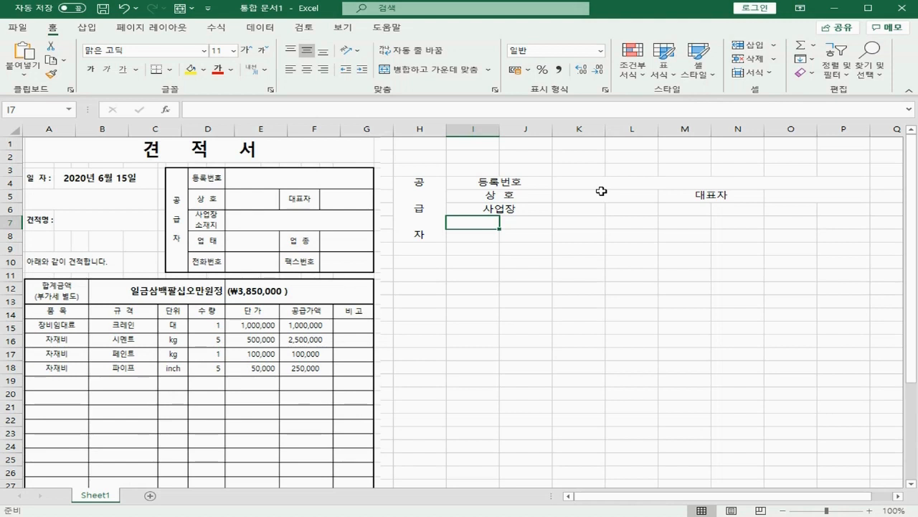
# - Merge and center cells K6:P6 as the blank field for the business location
pyautogui.click(578, 209)
pyautogui.hotkey('shift', 'Right')
pyautogui.hotkey('shift', 'Right')
pyautogui.hotkey('shift', 'Right')
pyautogui.hotkey('shift', 'Right')
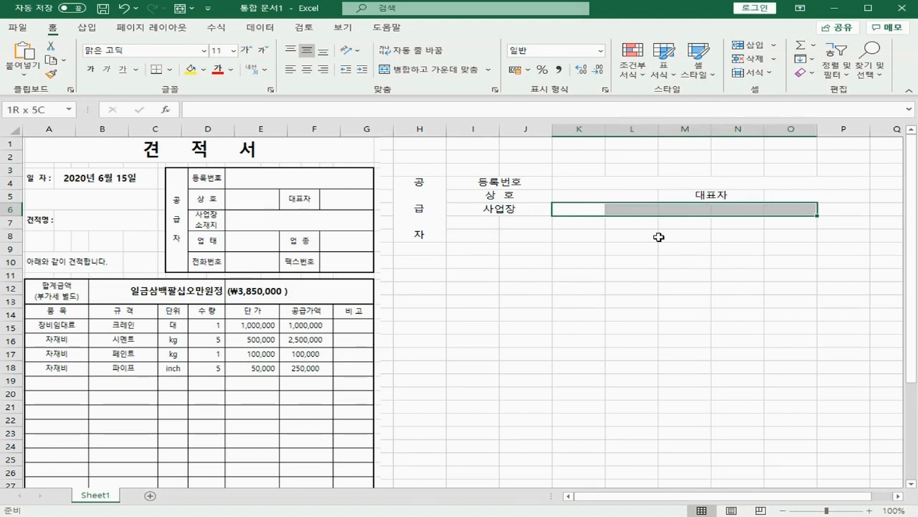
pyautogui.hotkey('shift', 'Right')
pyautogui.click(427, 71)
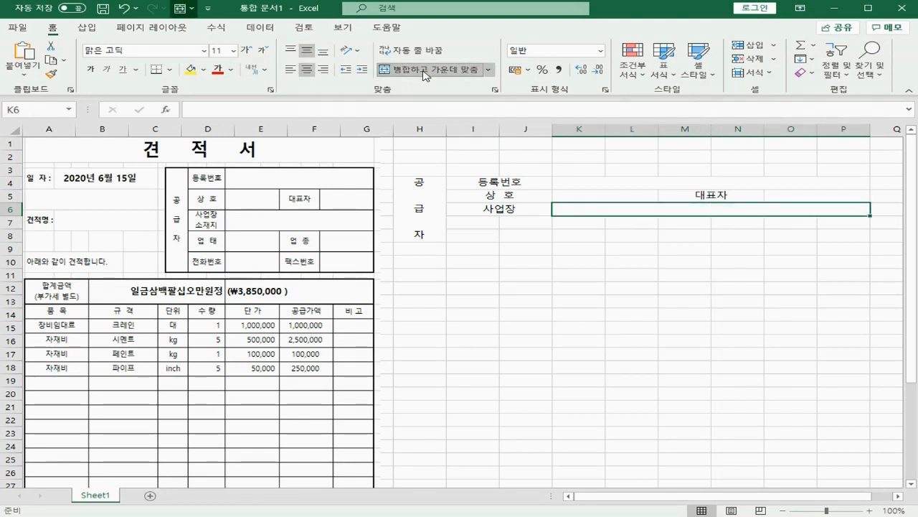
# - Merge and center I7:J7 with the label "업 태", and merge K7:L7 as its blank field
pyautogui.click(491, 225)
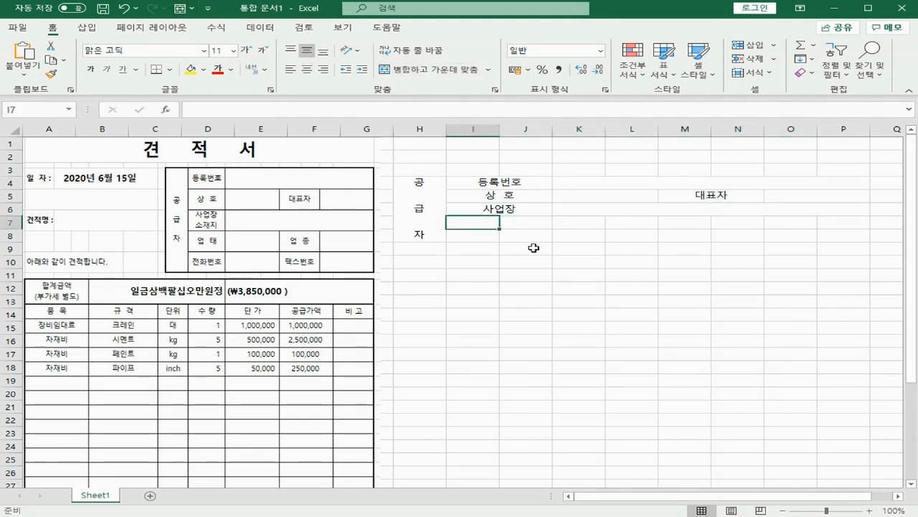
pyautogui.hotkey('shift', 'Right')
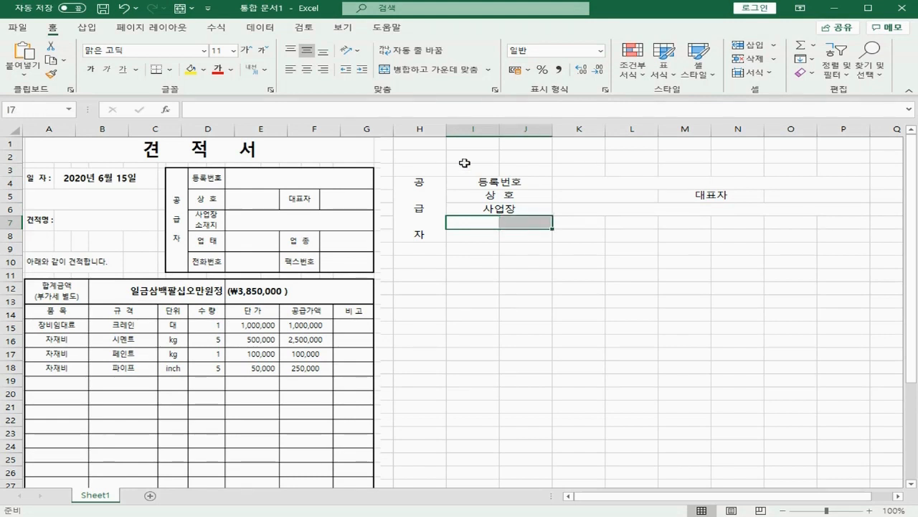
pyautogui.click(424, 70)
pyautogui.write('업')
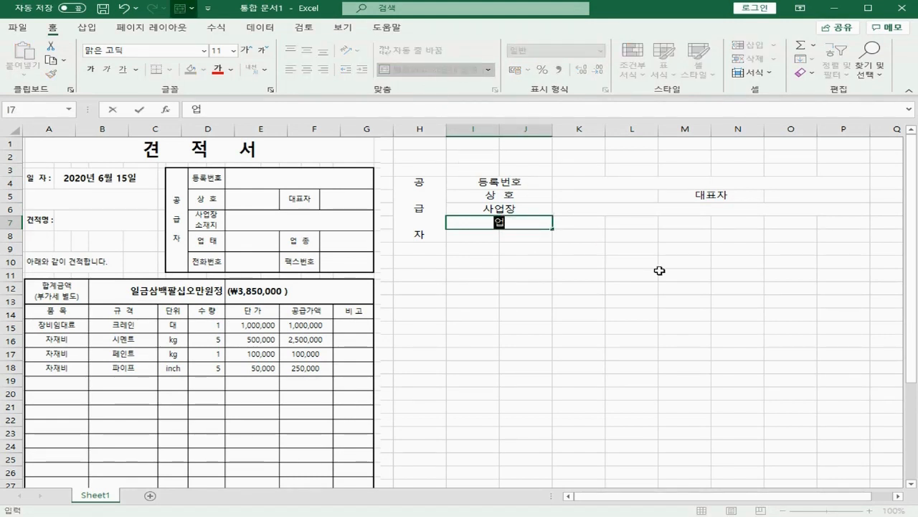
pyautogui.write(' 태')
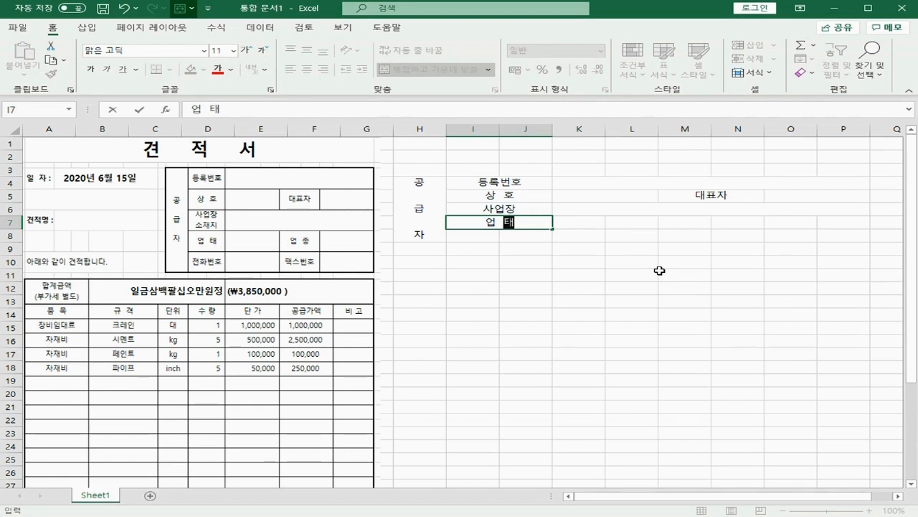
pyautogui.press('Tab')
pyautogui.hotkey('shift', 'Right')
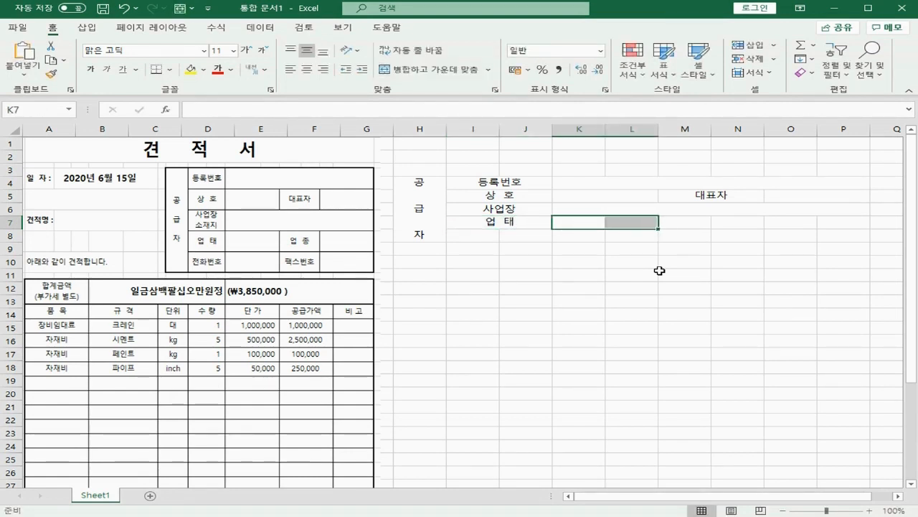
pyautogui.click(443, 74)
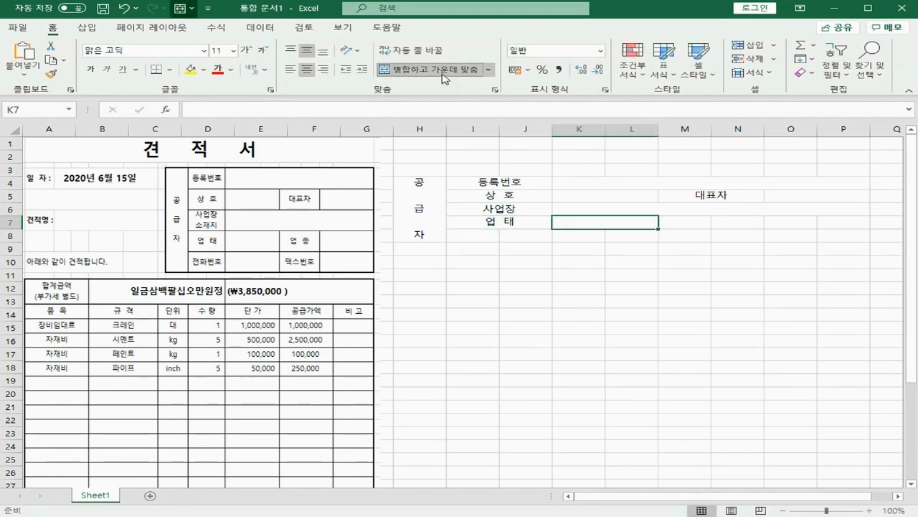
# - Merge and center M7:N7 with the label "업 종", and merge O7:P7 as its blank field
pyautogui.press('Right')
pyautogui.hotkey('shift', 'Right')
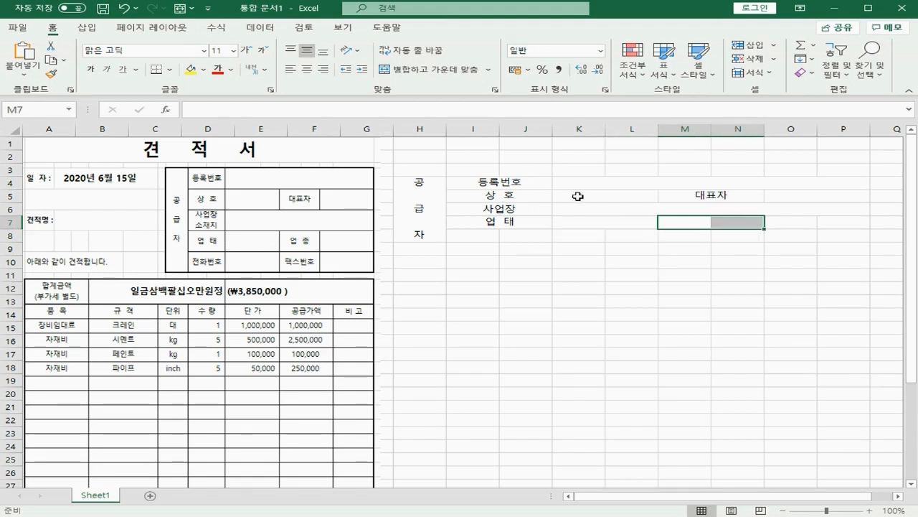
pyautogui.click(431, 70)
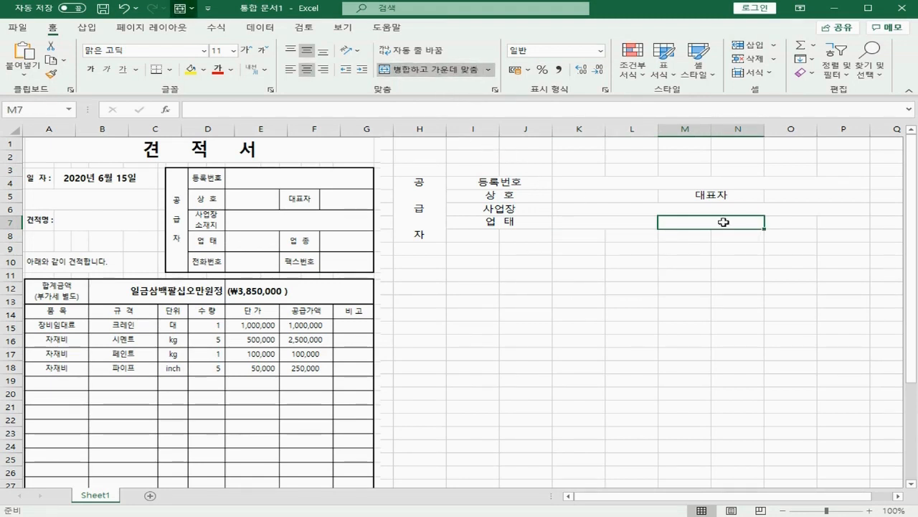
pyautogui.write('업 종')
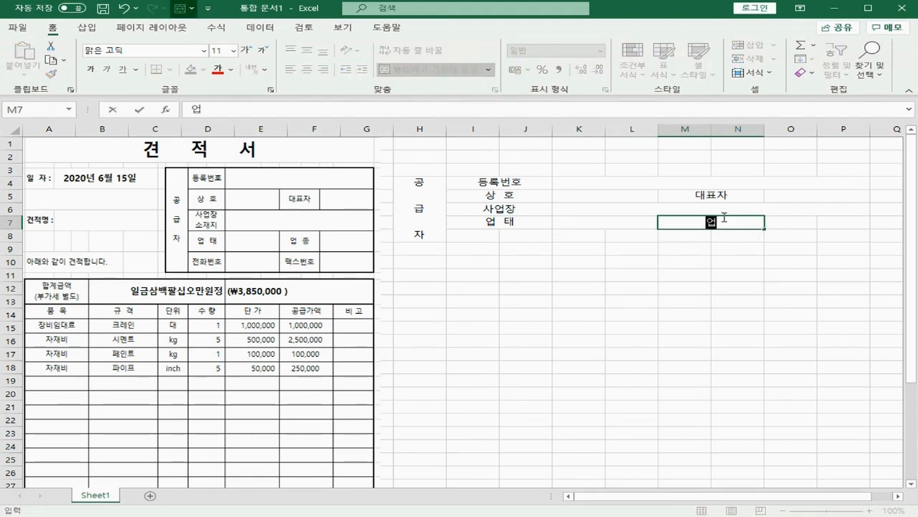
pyautogui.press('Tab')
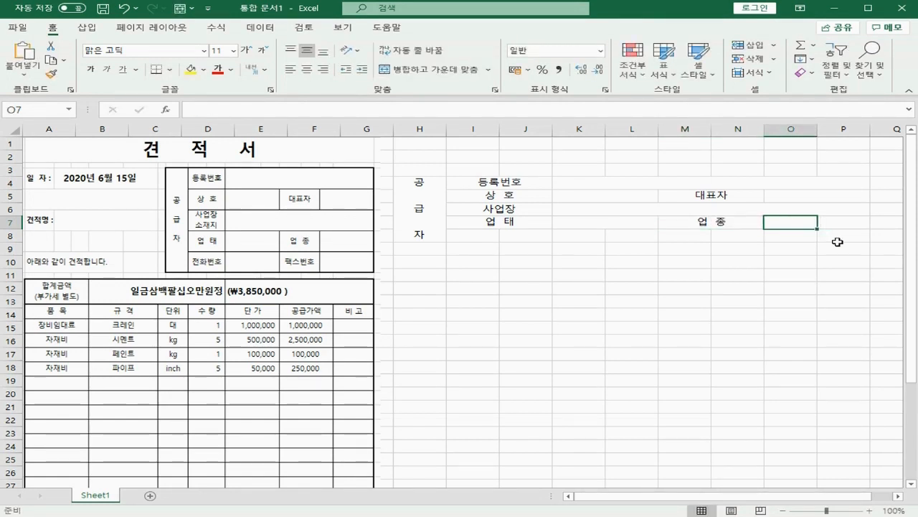
pyautogui.hotkey('shift', 'Right')
pyautogui.click(423, 70)
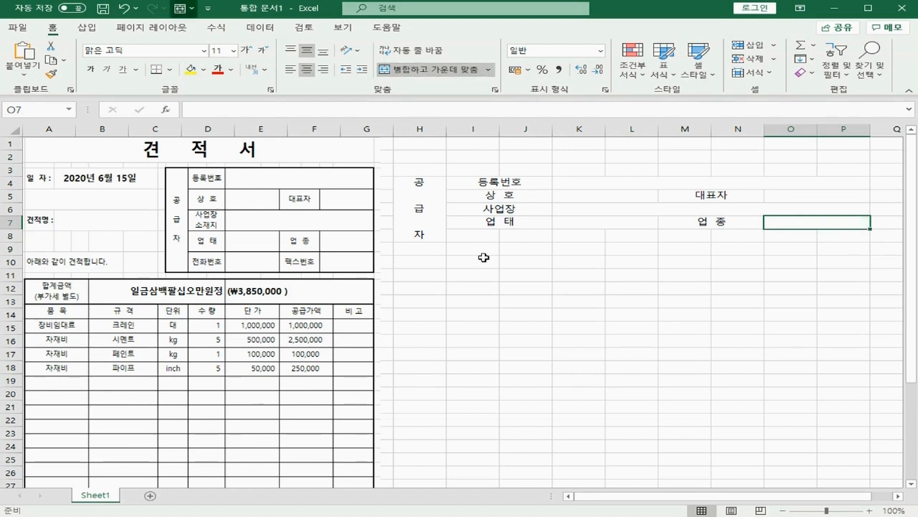
# - Merge and center I8:J8 with the label "전화번호", and merge K8:L8 as its blank field
pyautogui.click(478, 236)
pyautogui.hotkey('shift', 'Right')
pyautogui.click(478, 235)
pyautogui.hotkey('shift', 'Right')
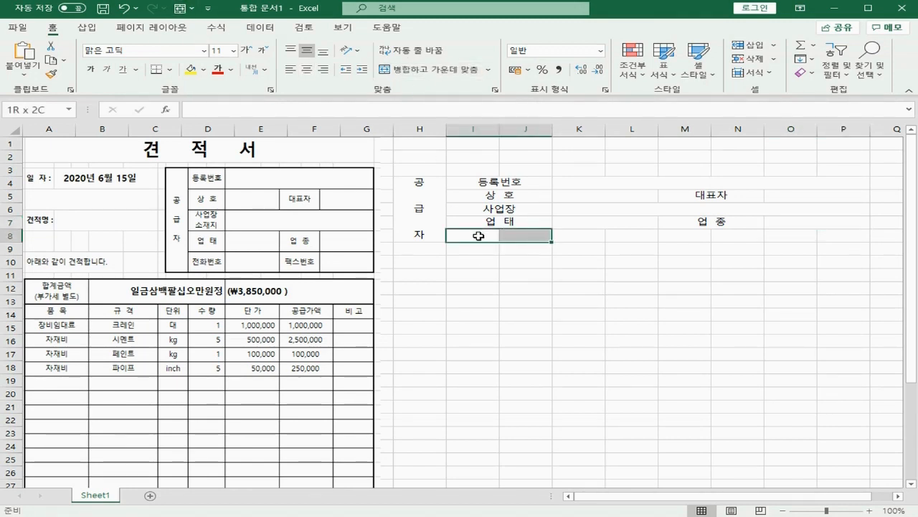
pyautogui.click(423, 69)
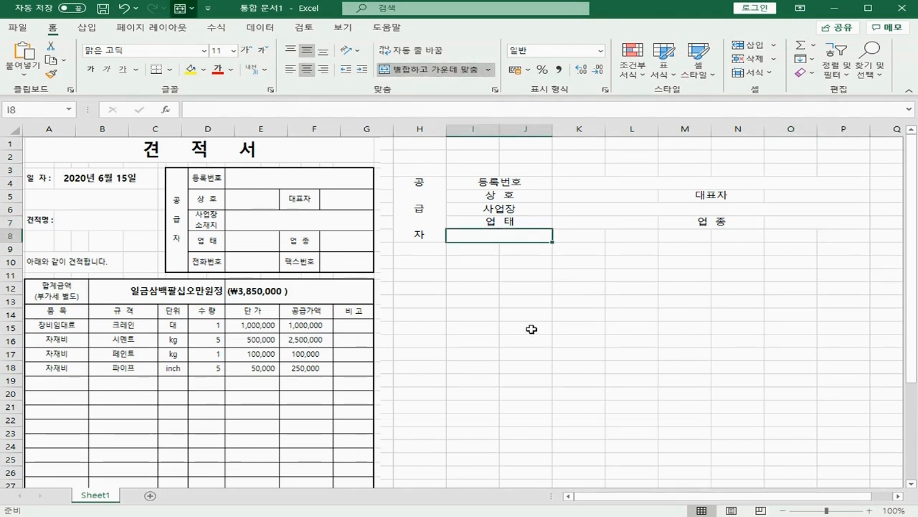
pyautogui.write('전화번호')
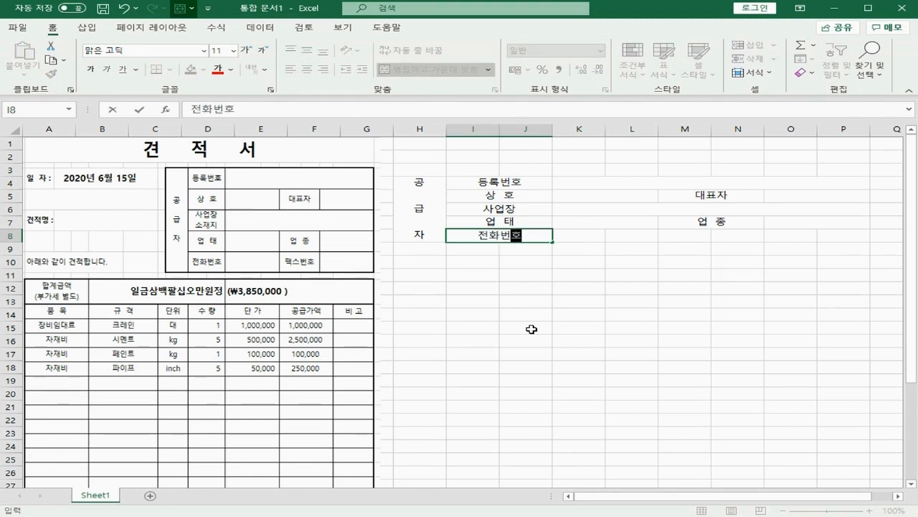
pyautogui.press('Tab')
pyautogui.hotkey('shift', 'Right')
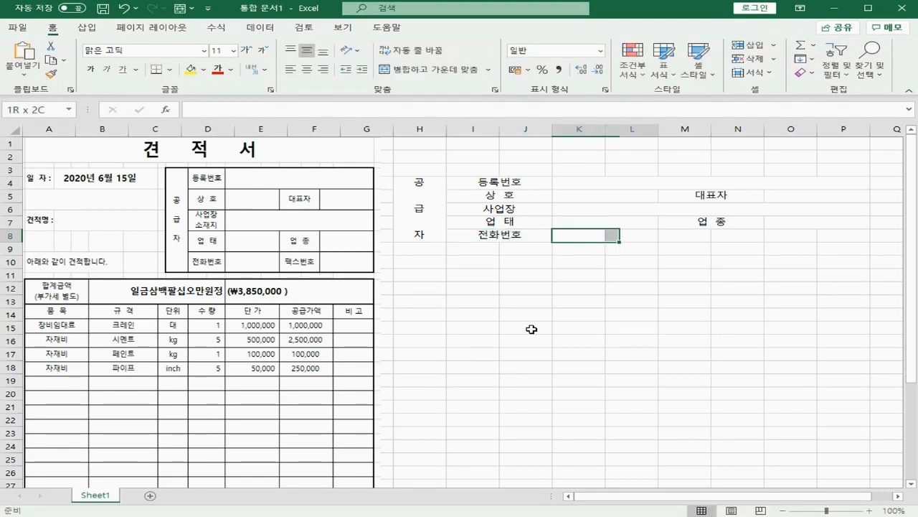
pyautogui.click(460, 71)
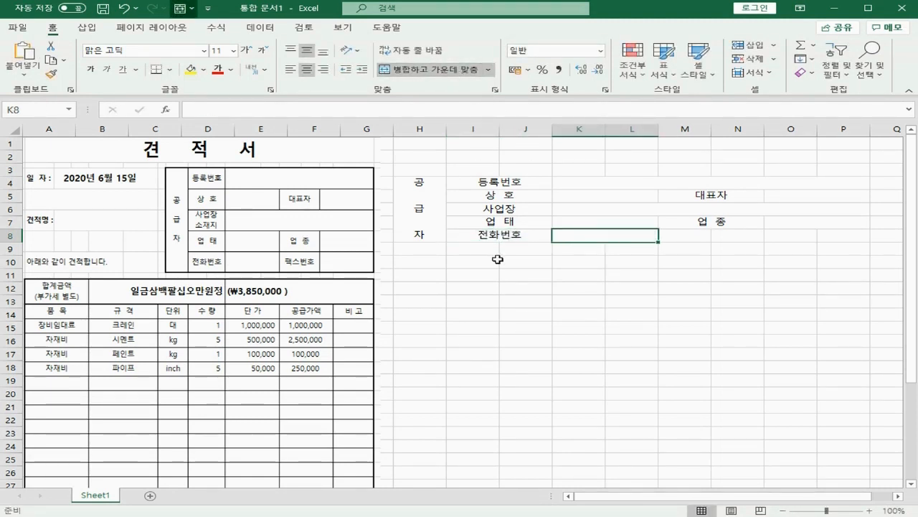
# - Merge and center M8:N8 with the label "팩스번호", and merge O8:P8 as its blank field
pyautogui.press('Tab')
pyautogui.hotkey('shift', 'Right')
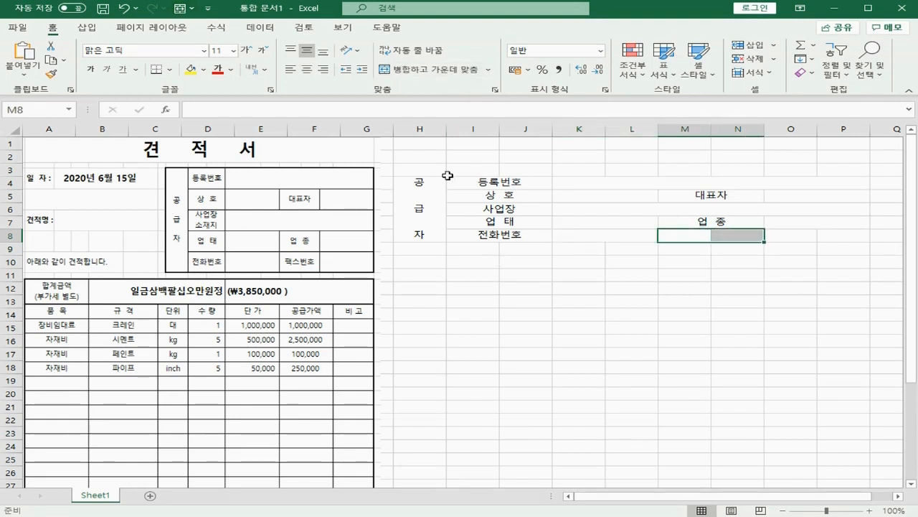
pyautogui.click(430, 71)
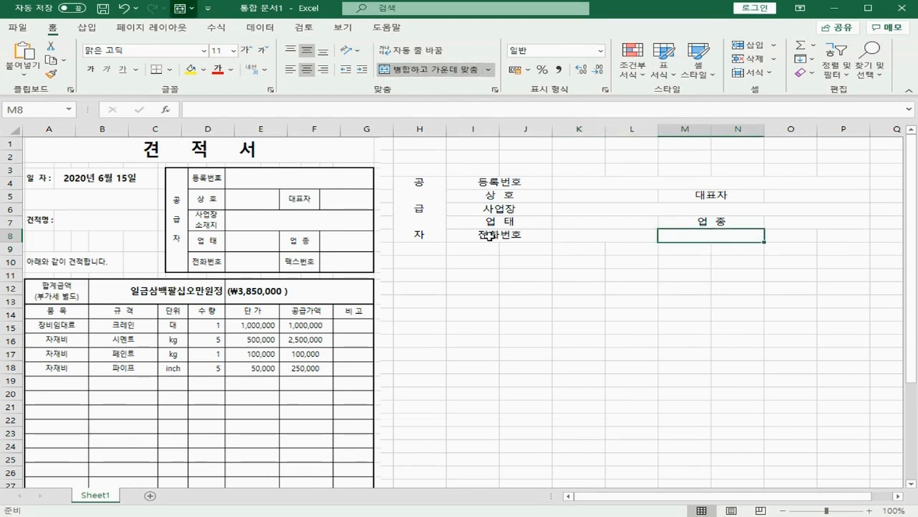
pyautogui.write('팩스번호')
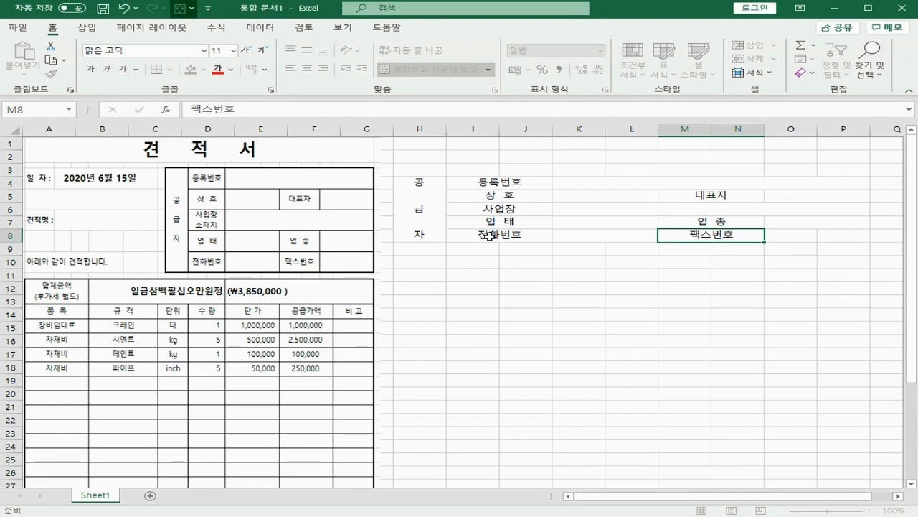
pyautogui.press('Tab')
pyautogui.hotkey('shift', 'Right')
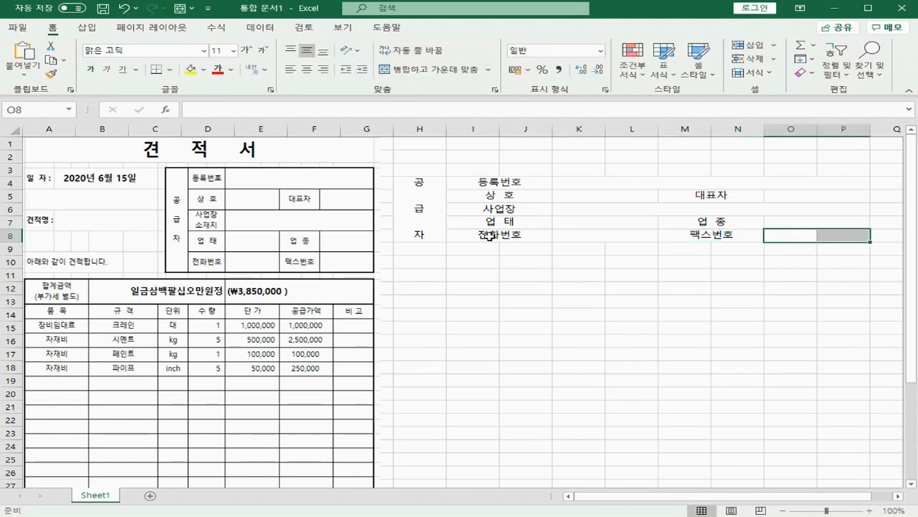
pyautogui.click(439, 76)
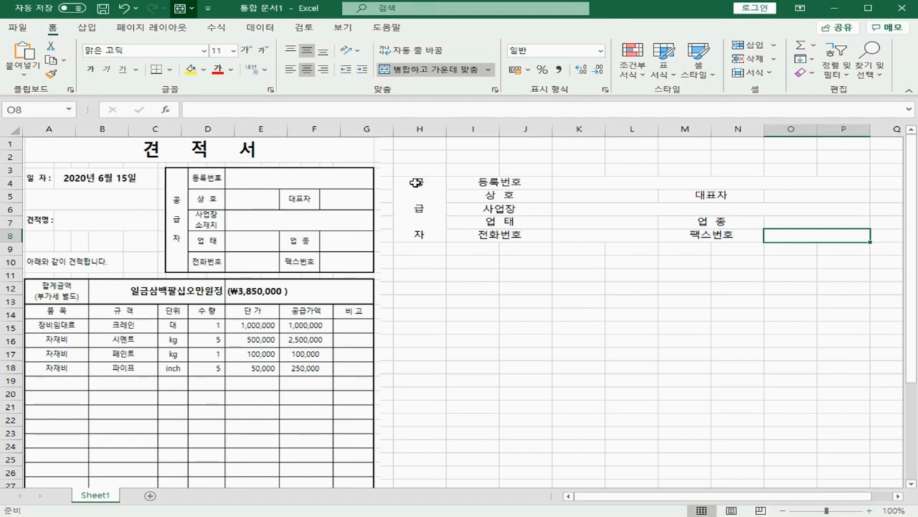
# - Apply all borders to the supplier block H4:P8
pyautogui.click(426, 196)
pyautogui.moveTo(427, 195); pyautogui.dragTo(645, 205)
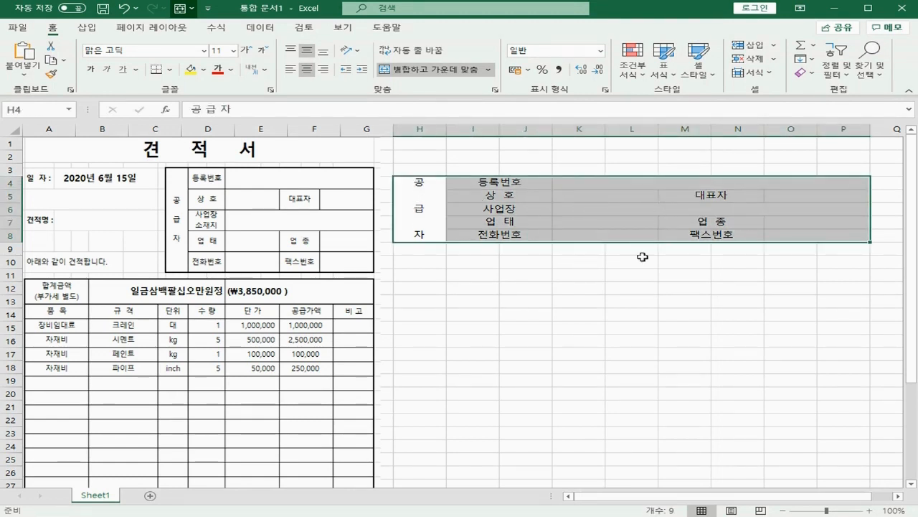
pyautogui.click(171, 70)
pyautogui.click(203, 189)
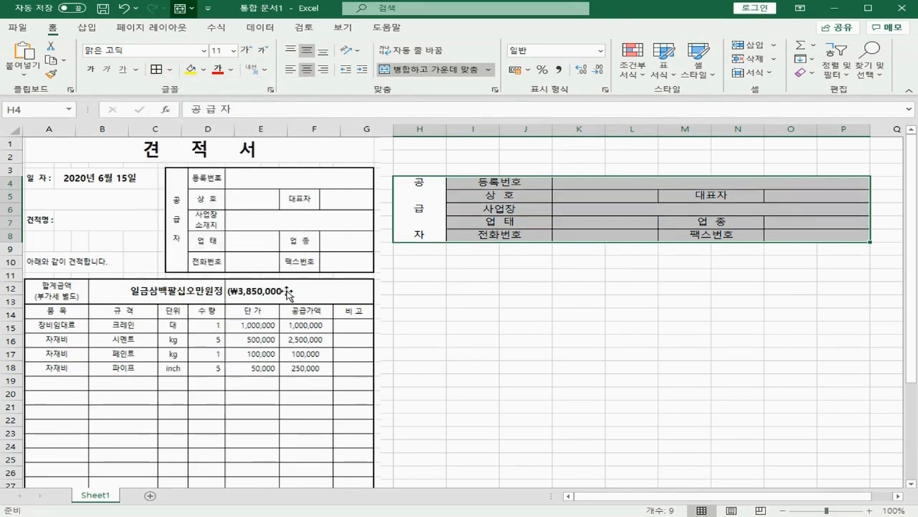
# - Apply a thick outside border around the supplier block H4:P8
pyautogui.click(171, 70)
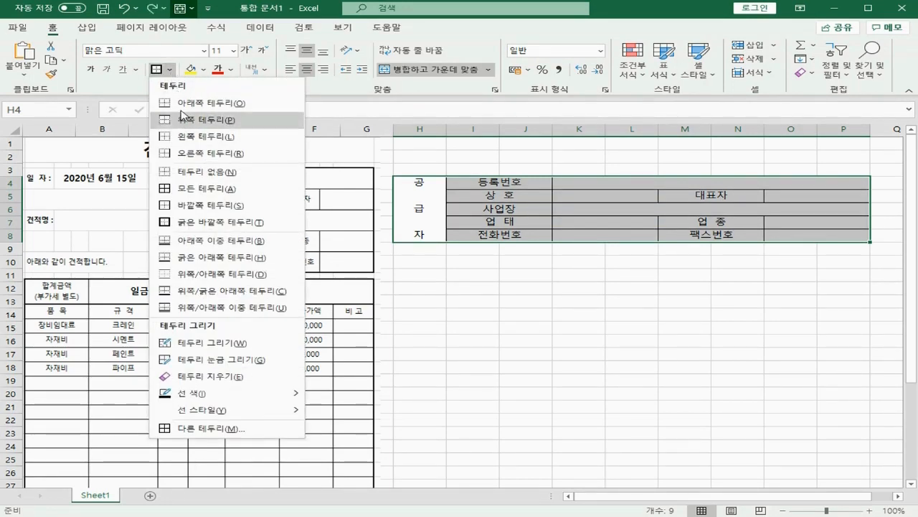
pyautogui.click(200, 222)
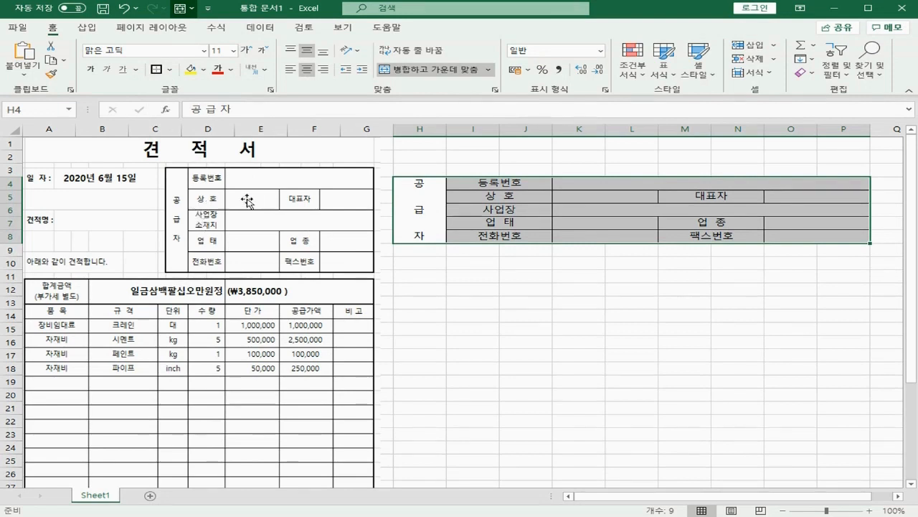
pyautogui.click(798, 264)
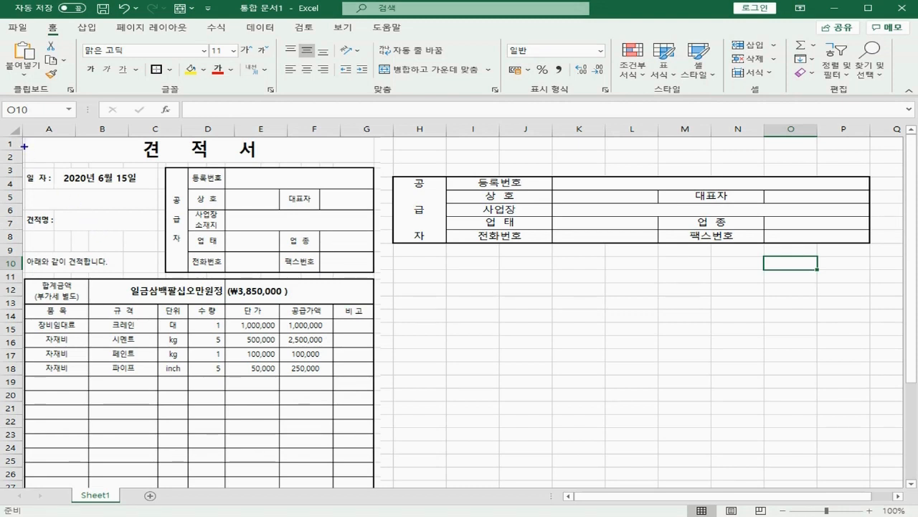
pyautogui.moveTo(26, 163)
pyautogui.mouseDown()
pyautogui.moveTo(76, 238)
pyautogui.moveTo(154, 273)
pyautogui.mouseUp()
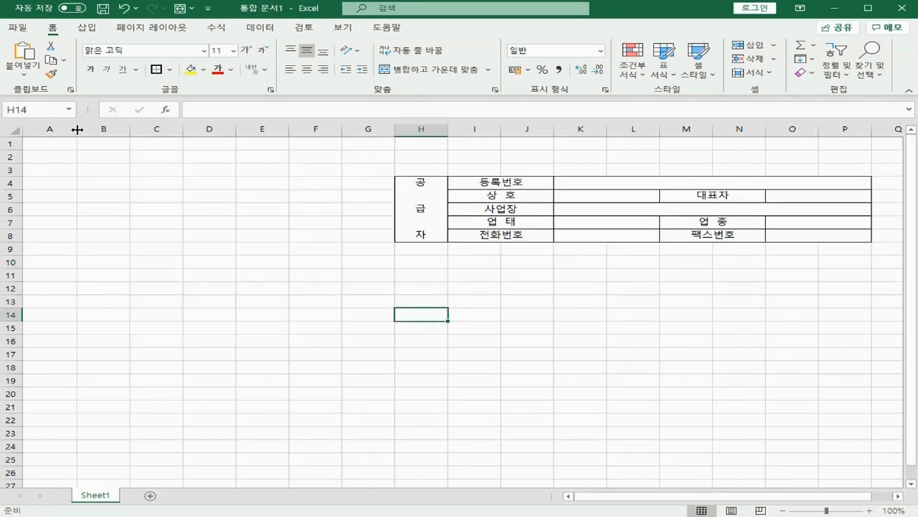
# - Narrow columns A and G into thin spacer columns
pyautogui.moveTo(74, 129); pyautogui.dragTo(32, 130)
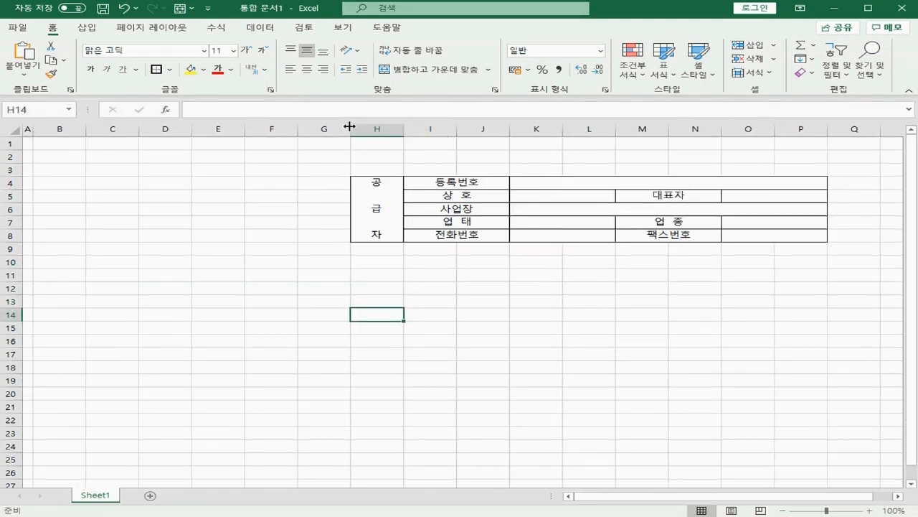
pyautogui.moveTo(349, 126); pyautogui.dragTo(306, 128)
# - Enter the date label "일 자 :" in cell B4
pyautogui.click(53, 182)
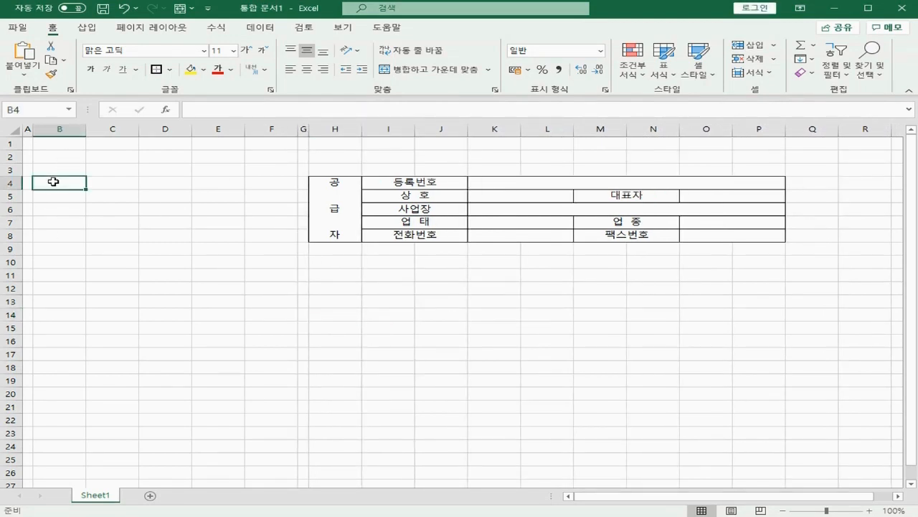
pyautogui.write('일')
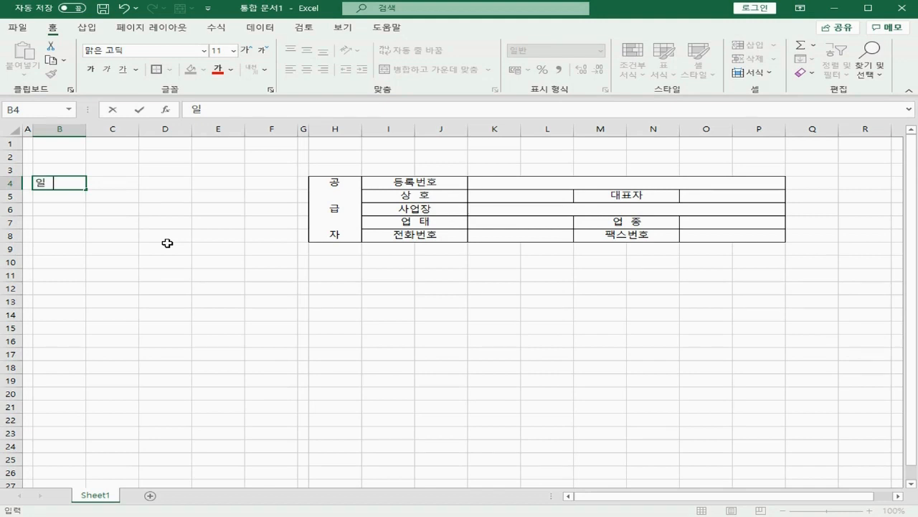
pyautogui.write(' 자')
pyautogui.press('Tab')
# - Merge and center cells C4:F4 and enter the date 2020-6-15 in them
pyautogui.hotkey('shift', 'Right')
pyautogui.hotkey('shift', 'Right')
pyautogui.hotkey('shift', 'Right')
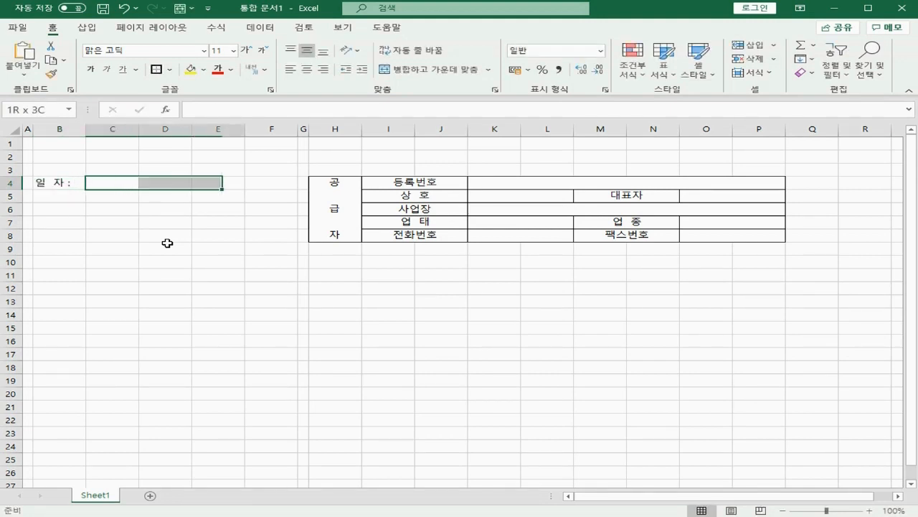
pyautogui.click(412, 69)
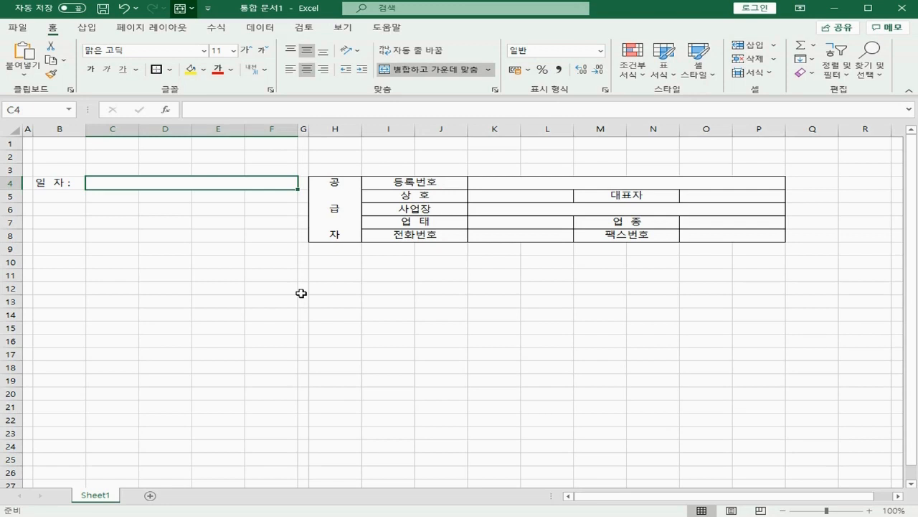
pyautogui.write('2020-6-15')
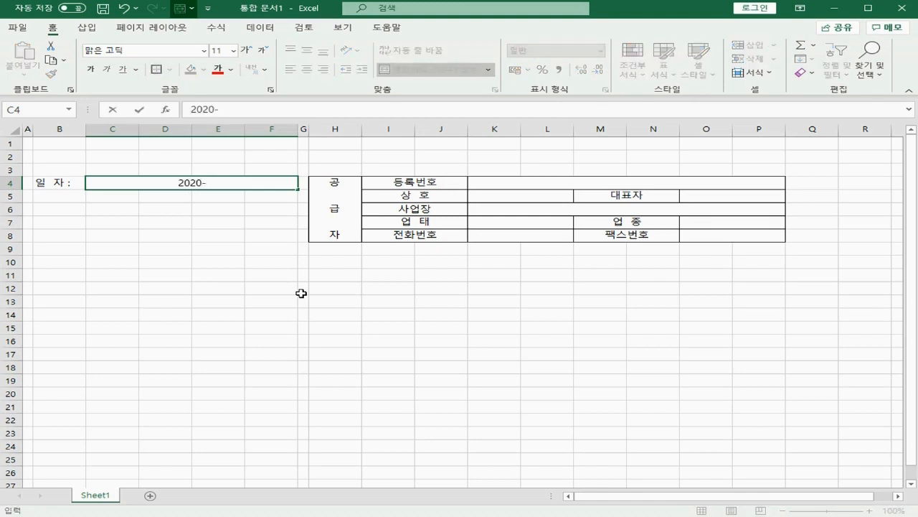
pyautogui.press('Return')
# - Merge and center cells B5:F5 below the date row
pyautogui.hotkey('shift', 'Right')
pyautogui.hotkey('shift', 'Right')
pyautogui.hotkey('shift', 'Right')
pyautogui.hotkey('shift', 'Right')
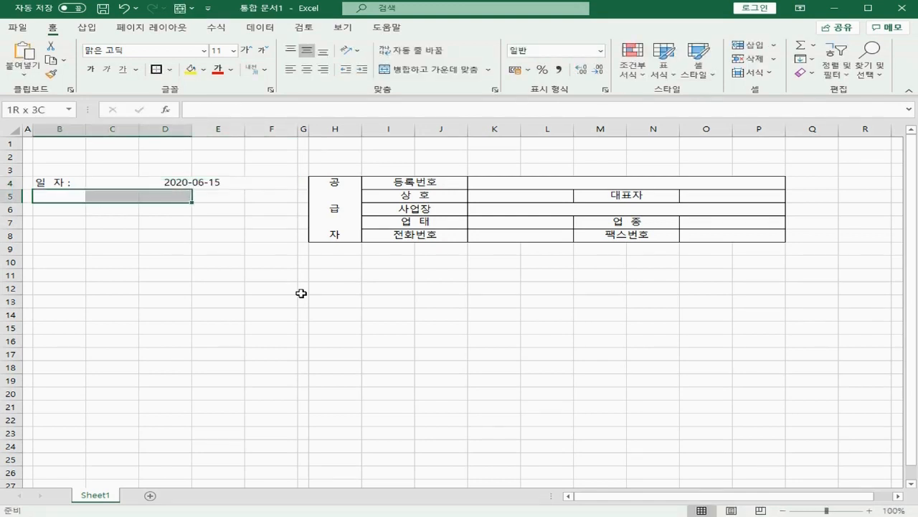
pyautogui.click(428, 70)
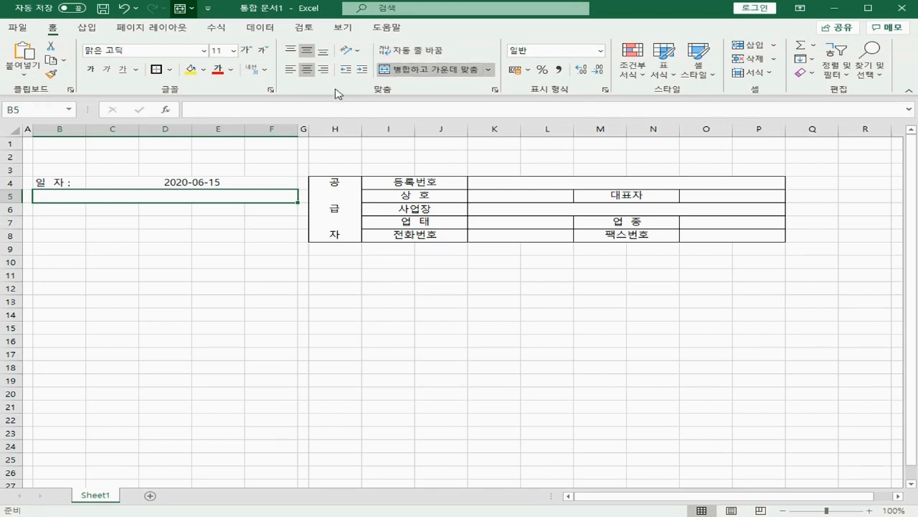
# - Format the merged cells B5:F5 as bold at font size 16 and enter the label "견적명 :" in B6
pyautogui.click(233, 56)
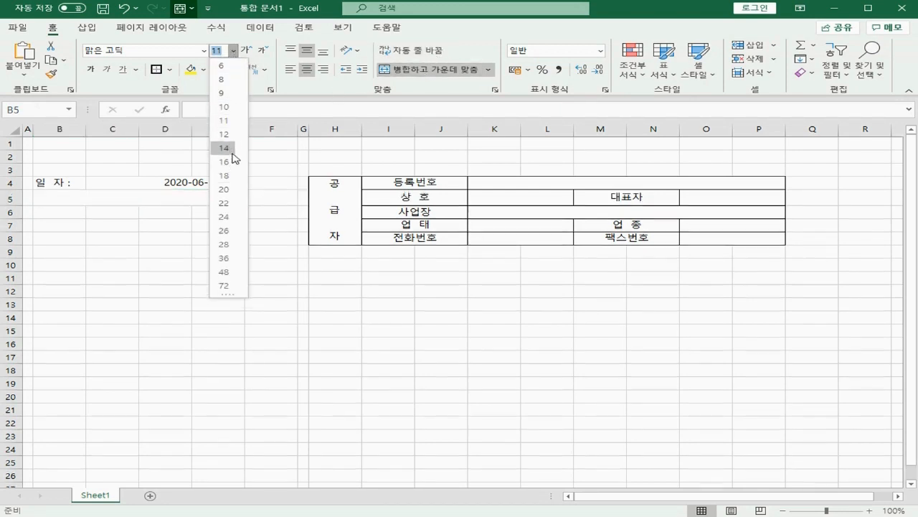
pyautogui.click(231, 152)
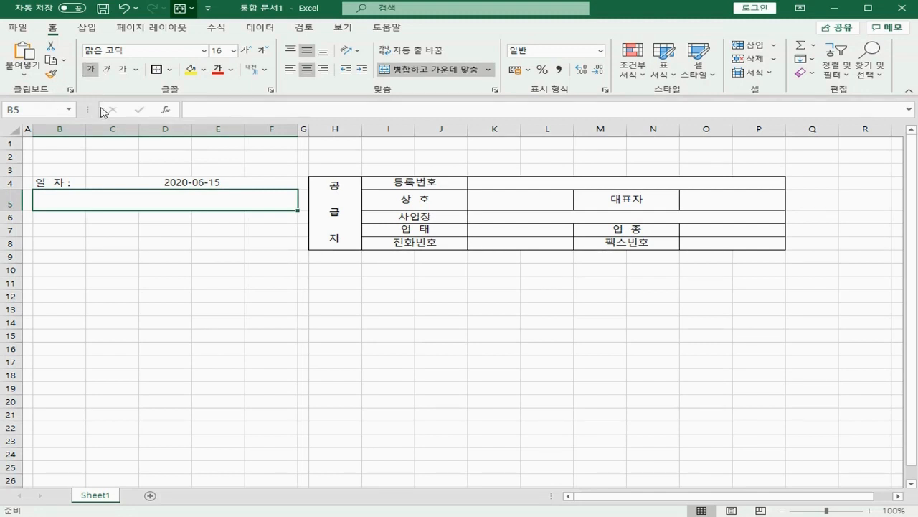
pyautogui.click(63, 218)
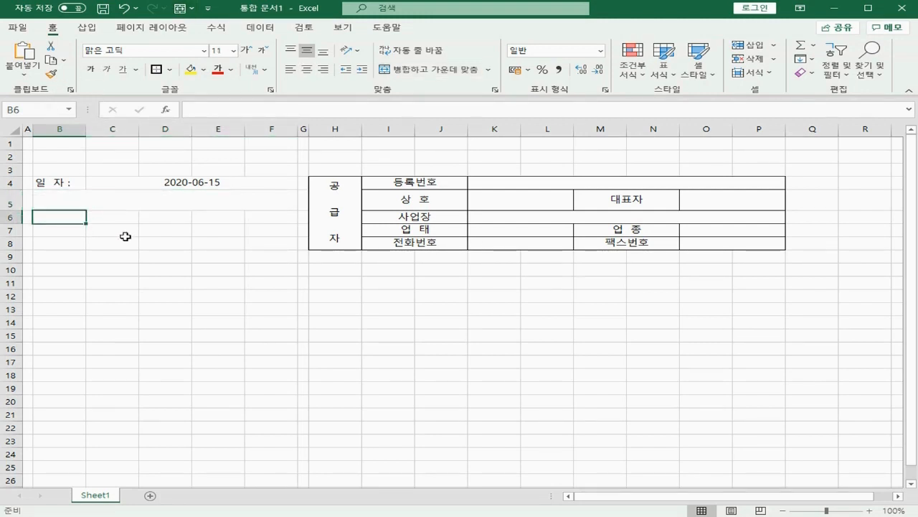
pyautogui.write('견적명 :')
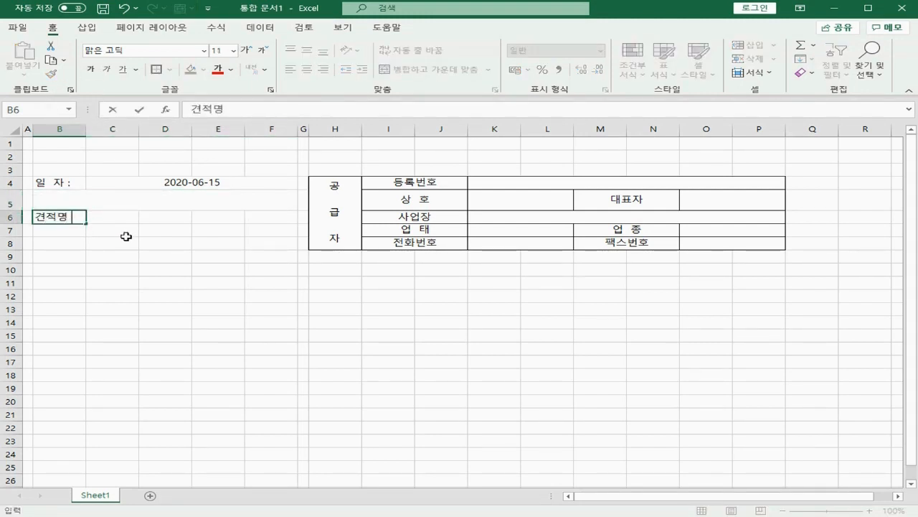
pyautogui.press('Tab')
# - Merge and center cells C6:F6 beside the estimate name label and format them as bold at font size 16
pyautogui.hotkey('shift', 'Right')
pyautogui.hotkey('shift', 'Right')
pyautogui.hotkey('shift', 'Right')
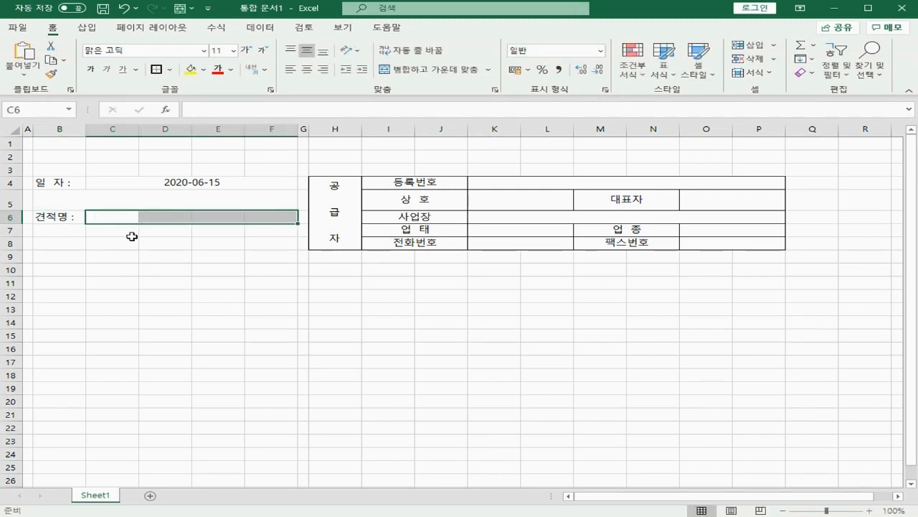
pyautogui.click(422, 69)
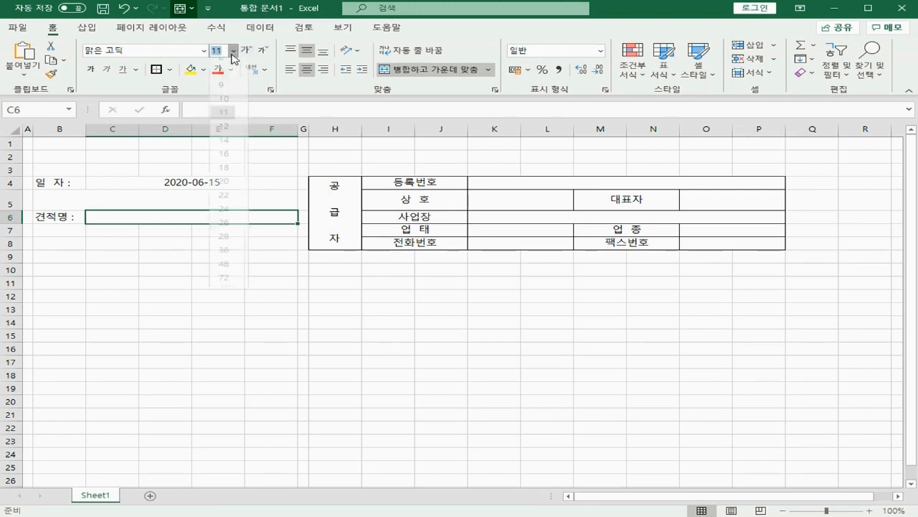
pyautogui.click(233, 50)
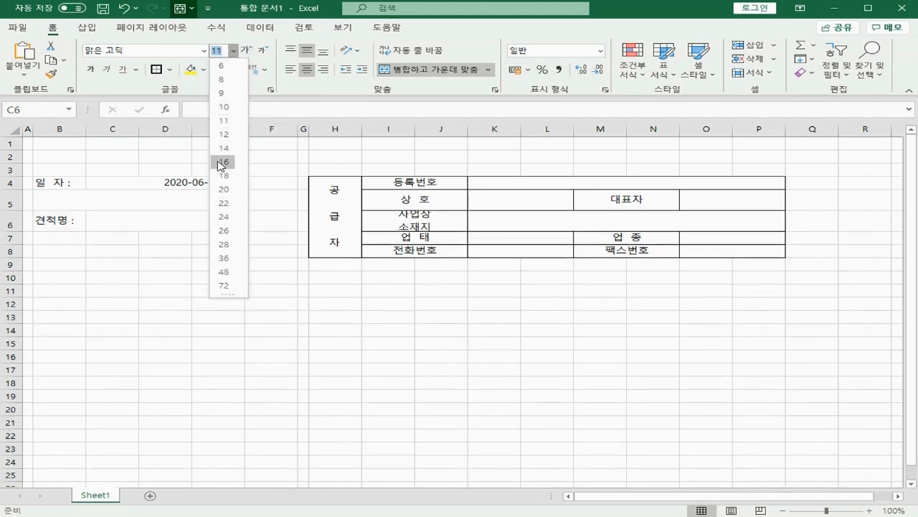
pyautogui.click(222, 162)
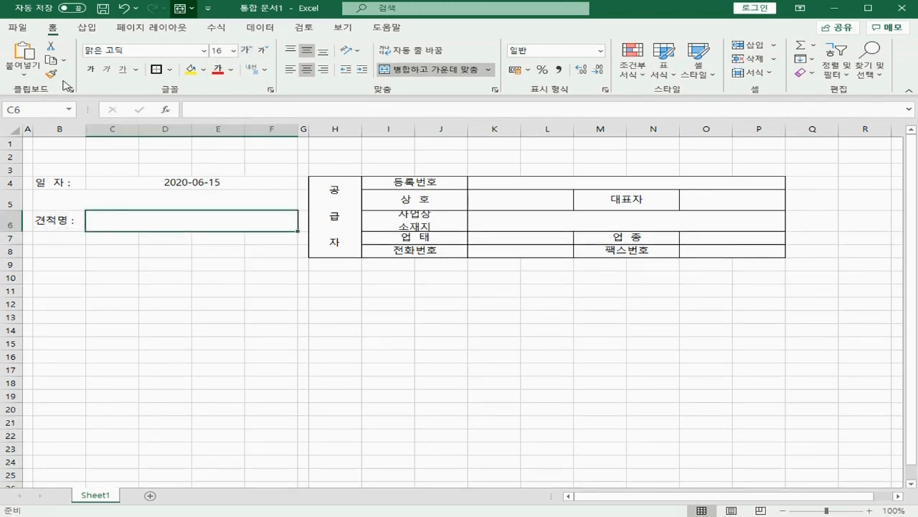
pyautogui.click(90, 69)
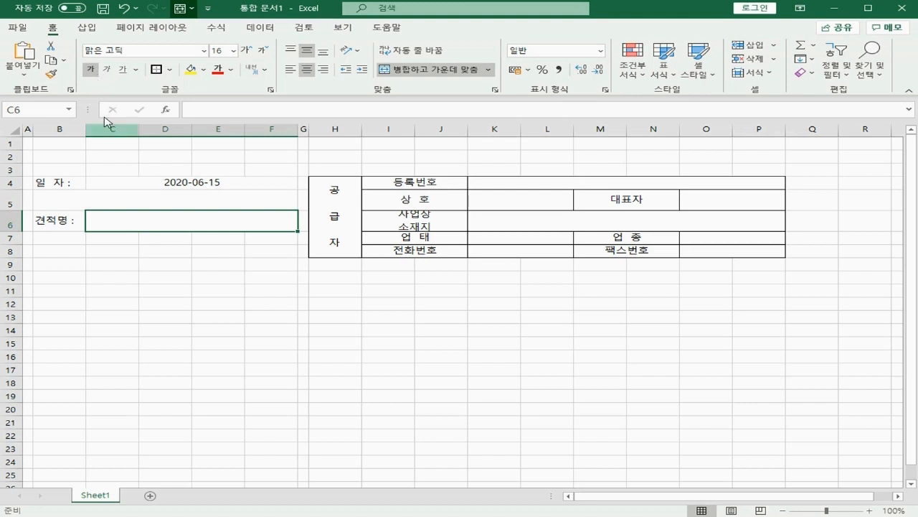
# - Enter "아래와 같이 견적합니다." in cell B8 and shrink row 9 into a thin spacer row
pyautogui.click(49, 249)
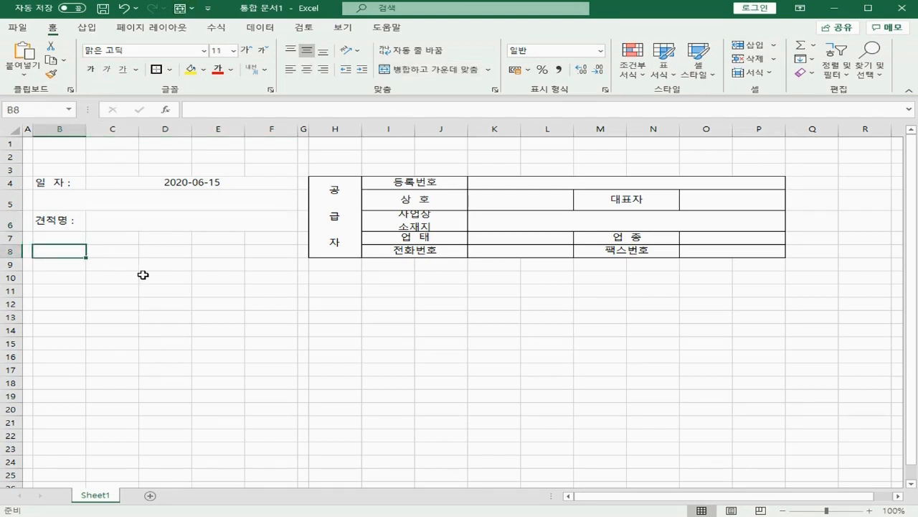
pyautogui.write('아래와 같이 ㄱ')
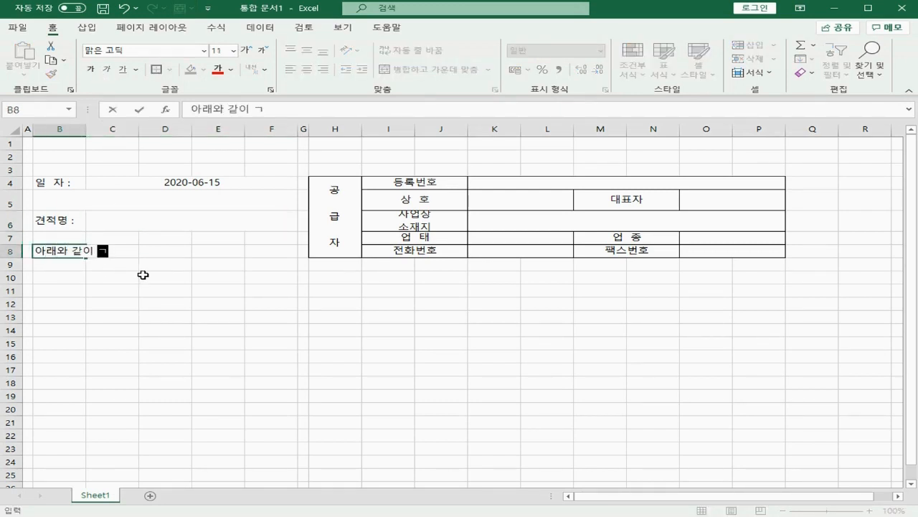
pyautogui.write('견적합니다.')
pyautogui.hotkey('ctrl', 'Return')
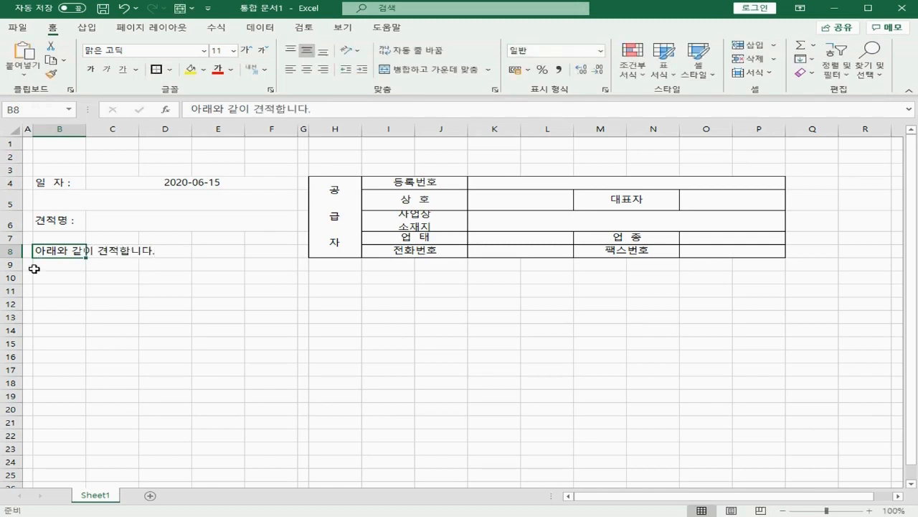
pyautogui.moveTo(14, 272); pyautogui.dragTo(14, 264)
# - Merge and center cells B10:D10 and enter "합계금액" with "(부가세 별도)" on a second line in them
pyautogui.click(45, 271)
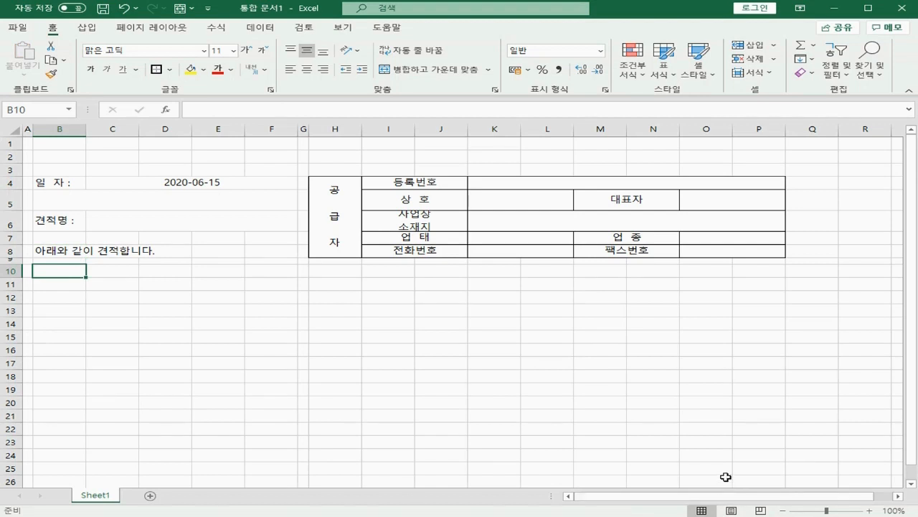
pyautogui.hotkey('shift', 'Right')
pyautogui.hotkey('shift', 'Right')
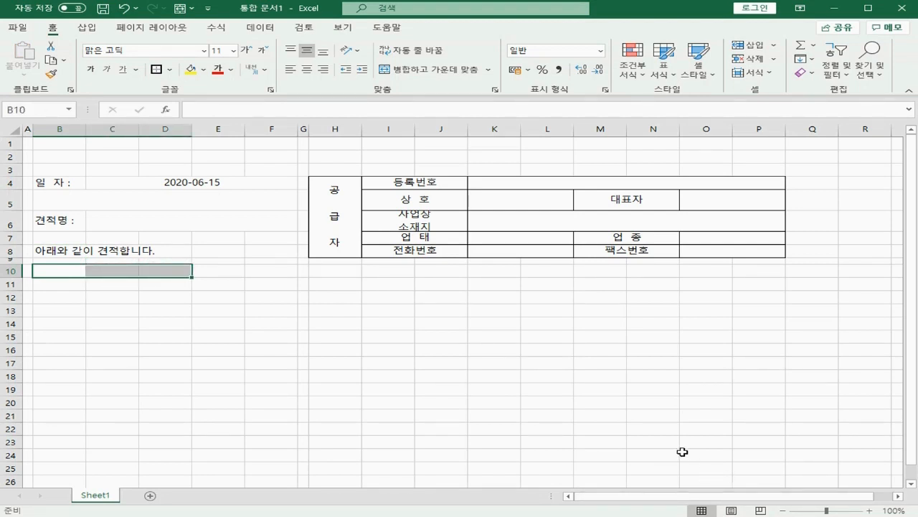
pyautogui.click(441, 69)
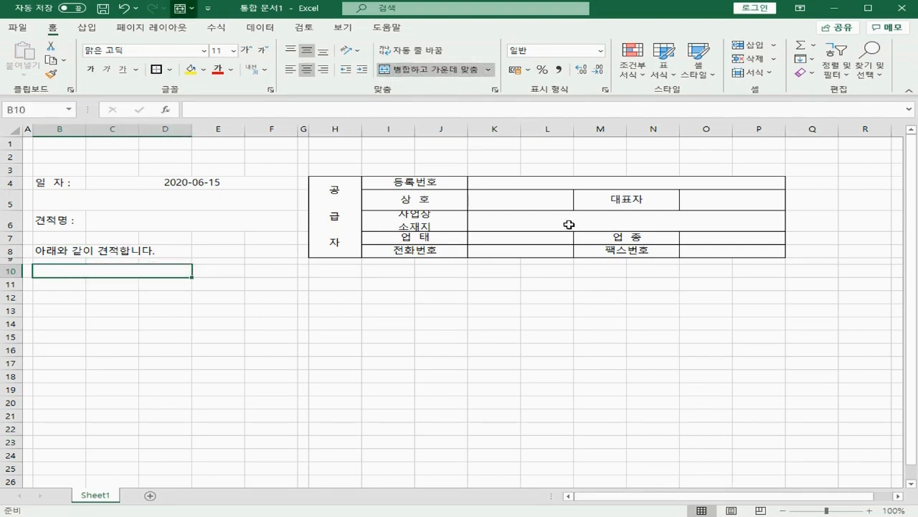
pyautogui.write('합계금액')
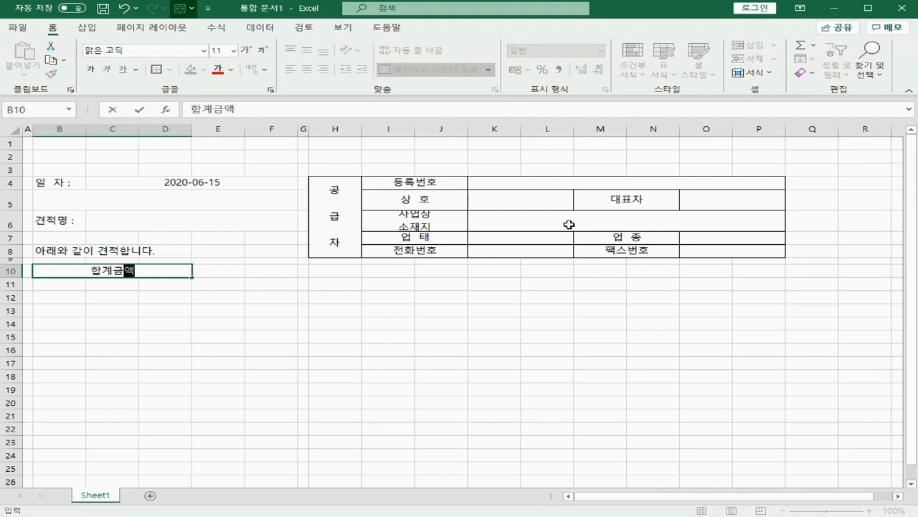
pyautogui.hotkey('alt', 'Return')
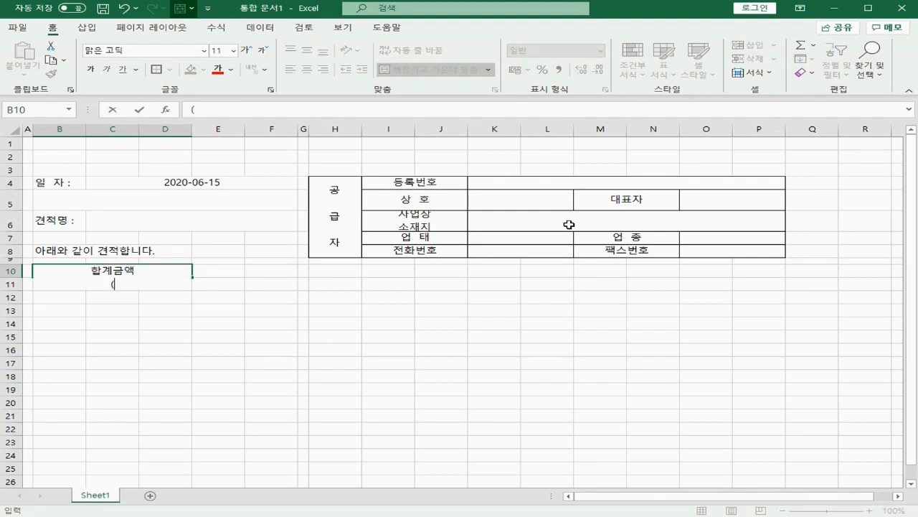
pyautogui.write('(부가세 별')
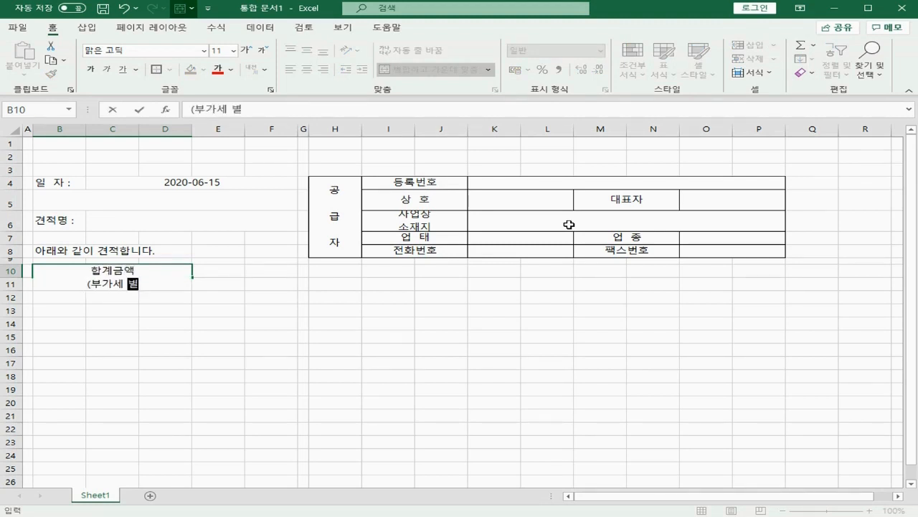
pyautogui.write('도)')
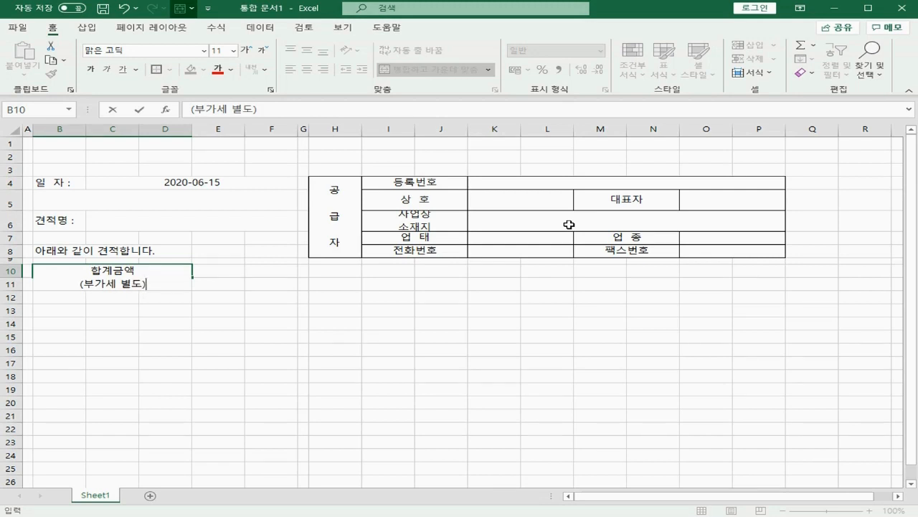
# - Merge and center cells E10:J10 beside the total amount label
pyautogui.press('Tab')
pyautogui.hotkey('shift', 'Right')
pyautogui.hotkey('shift', 'Right')
pyautogui.hotkey('shift', 'Right')
pyautogui.hotkey('shift', 'Right')
pyautogui.hotkey('shift', 'Right')
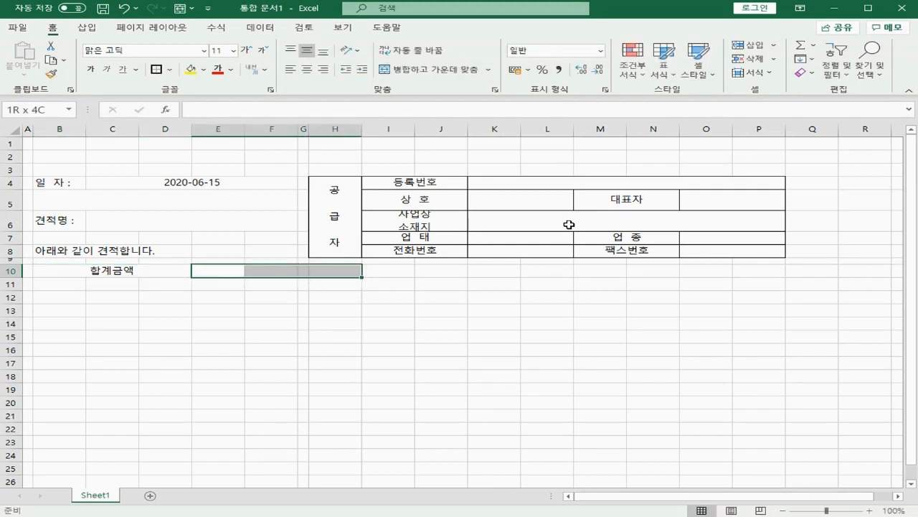
pyautogui.click(455, 69)
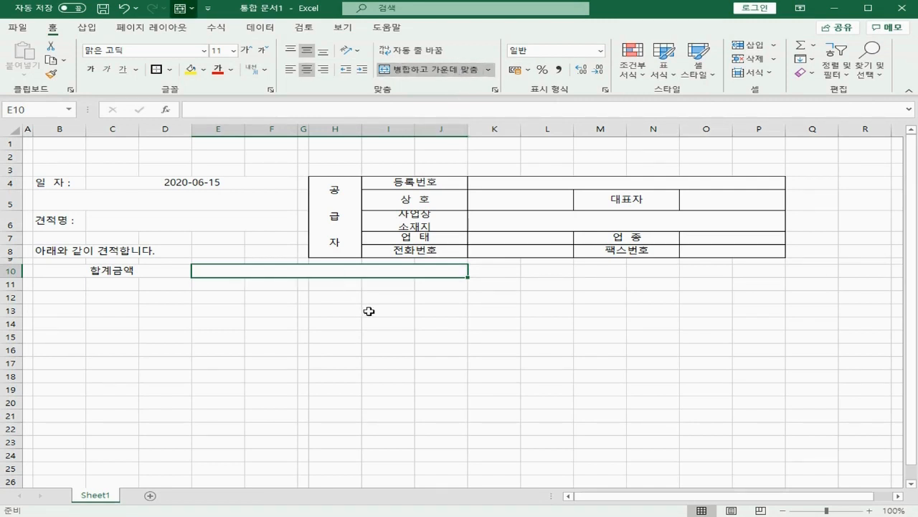
# - Merge and center cells K10:P10 in the rest of the total amount row
pyautogui.press('Right')
pyautogui.hotkey('shift', 'Right')
pyautogui.hotkey('shift', 'Right')
pyautogui.hotkey('shift', 'Right')
pyautogui.hotkey('shift', 'Right')
pyautogui.hotkey('shift', 'Right')
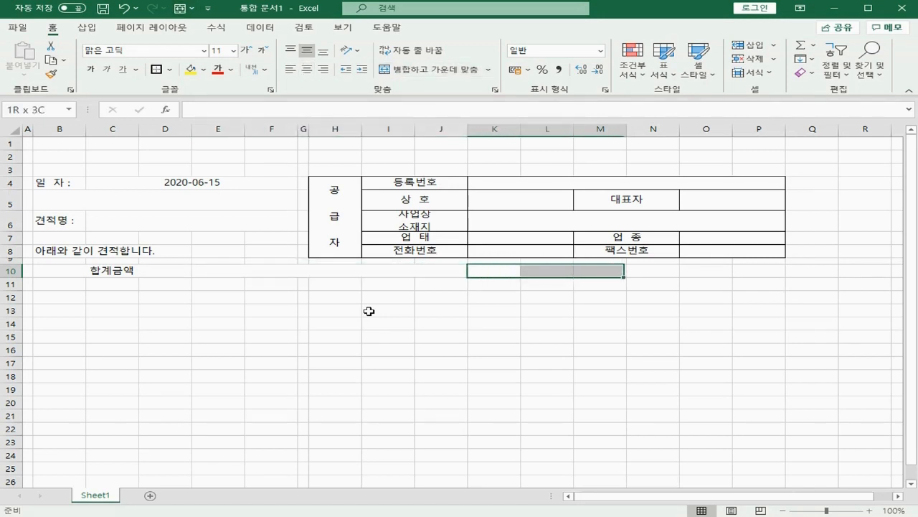
pyautogui.click(422, 72)
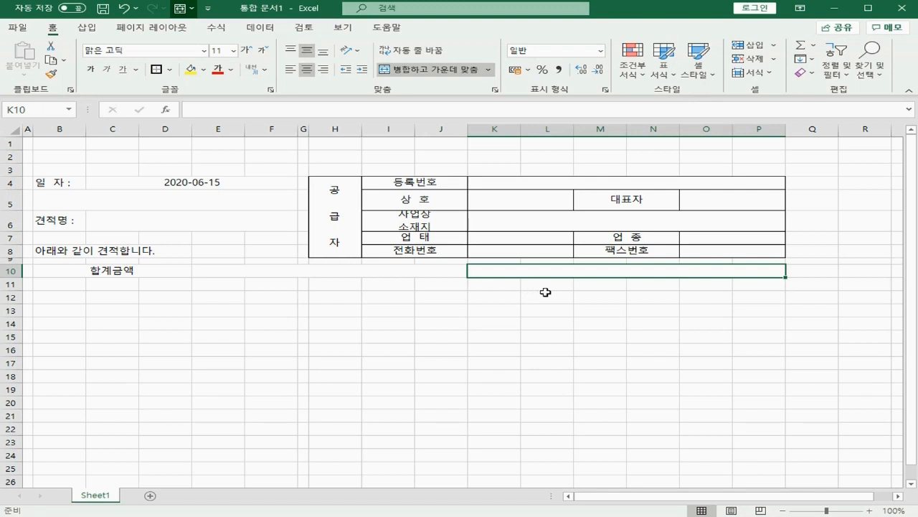
# - Merge and center cells B11:D11 and enter the header "품목" in them
pyautogui.click(59, 286)
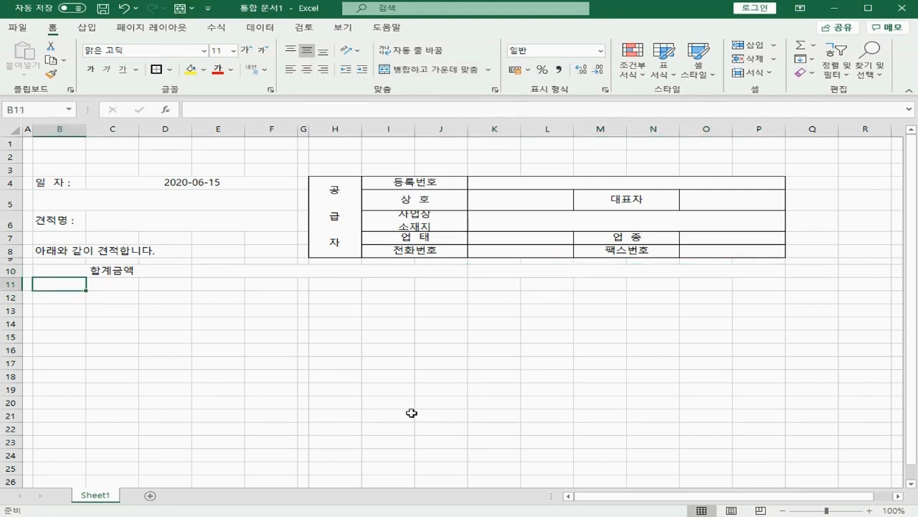
pyautogui.hotkey('shift', 'Right')
pyautogui.hotkey('shift', 'Right')
pyautogui.click(423, 69)
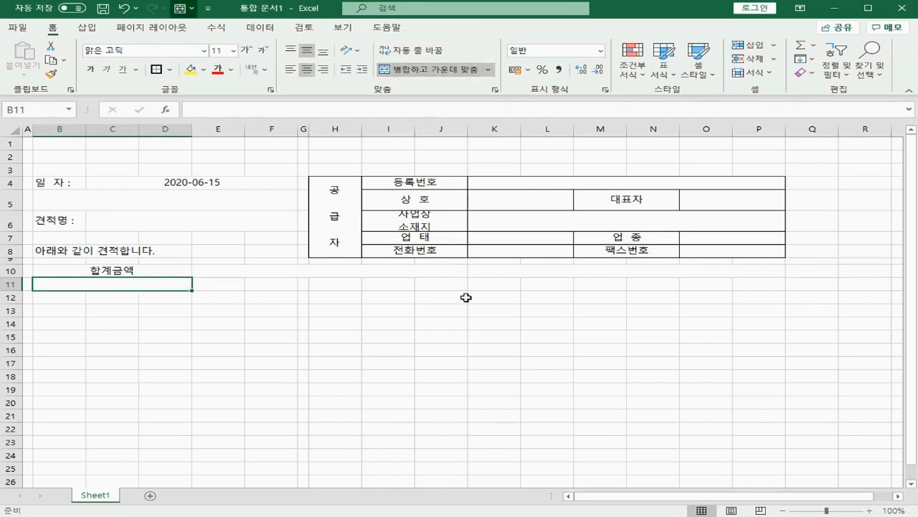
pyautogui.write('품모')
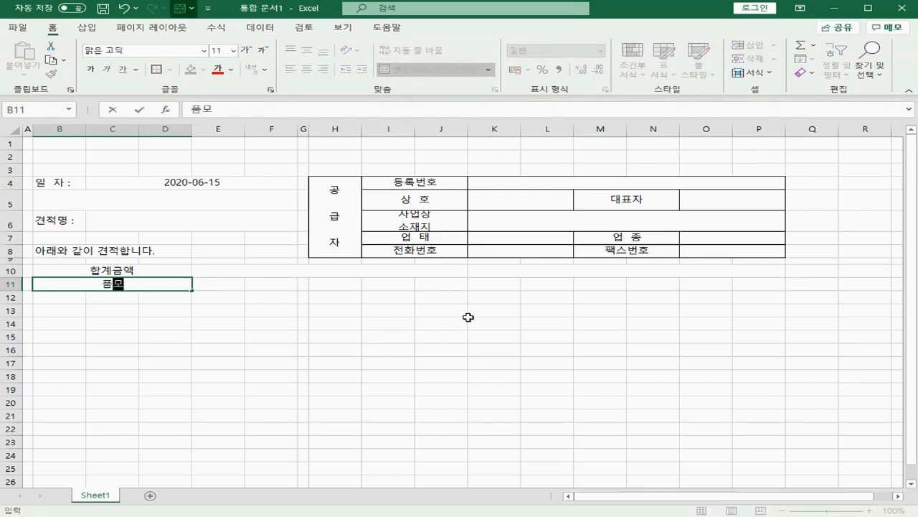
# - Merge and center cells E11:F11 with the header "규격" and cells G11:H11 with the header "단위"
pyautogui.press('Tab')
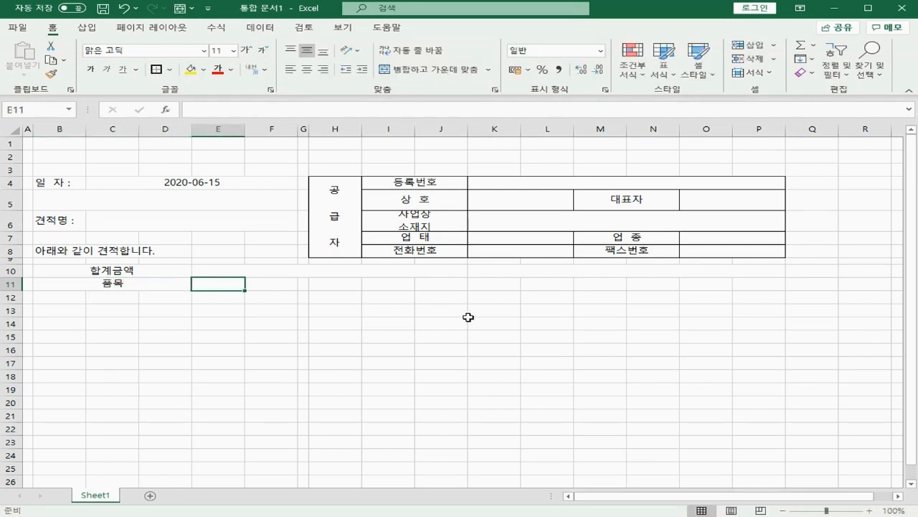
pyautogui.hotkey('shift', 'Right')
pyautogui.click(426, 70)
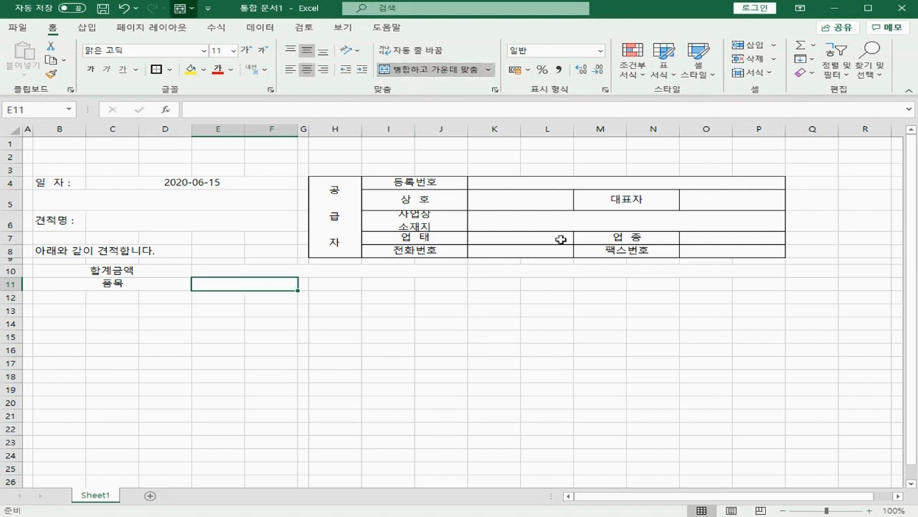
pyautogui.write('규격')
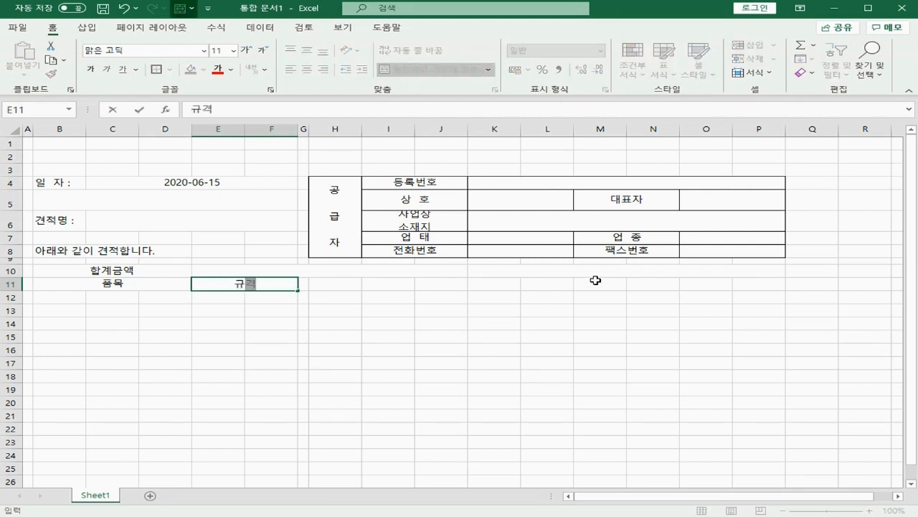
pyautogui.press('Tab')
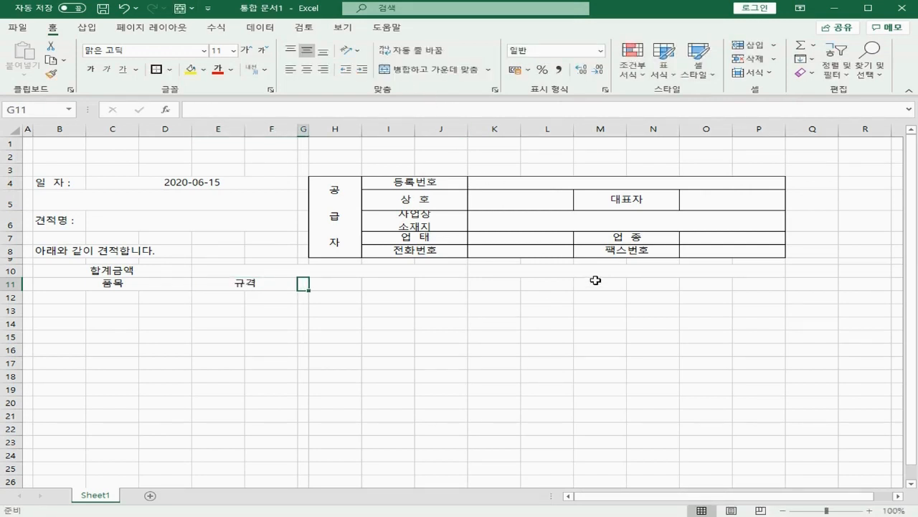
pyautogui.hotkey('shift', 'Right')
pyautogui.click(427, 69)
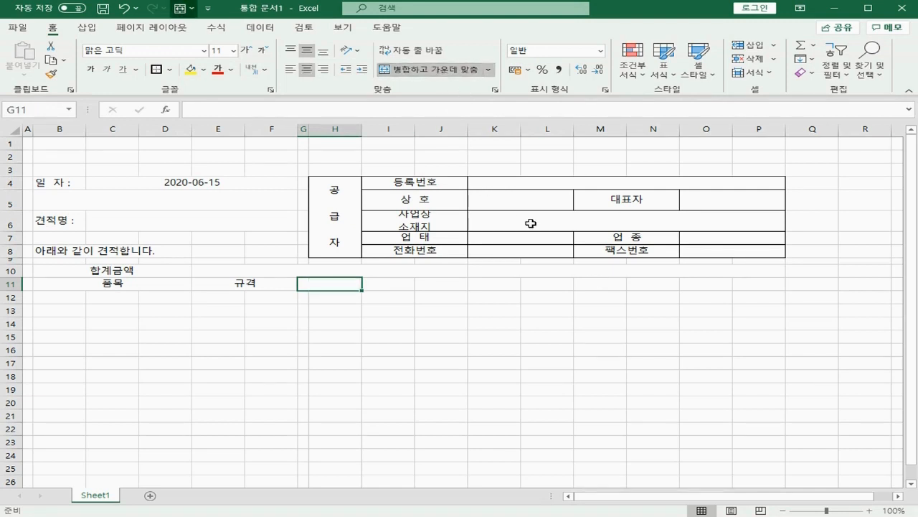
pyautogui.write('단위')
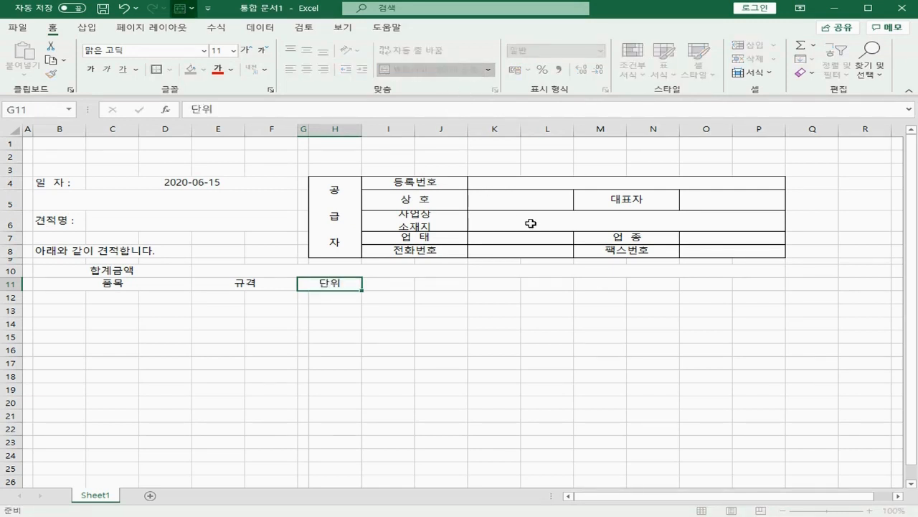
# - Merge and center cells I11:J11 and enter the header "수량" in them
pyautogui.press('Tab')
pyautogui.hotkey('shift', 'Right')
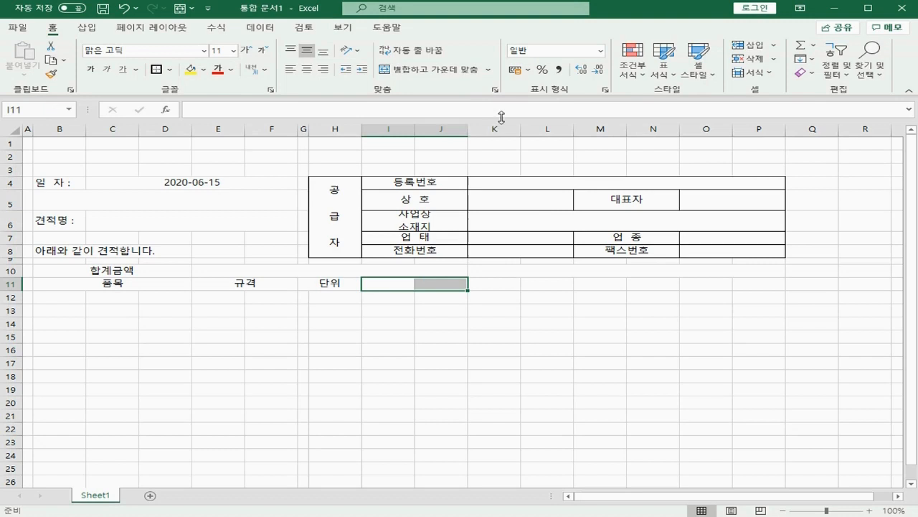
pyautogui.click(427, 70)
pyautogui.write('수랴')
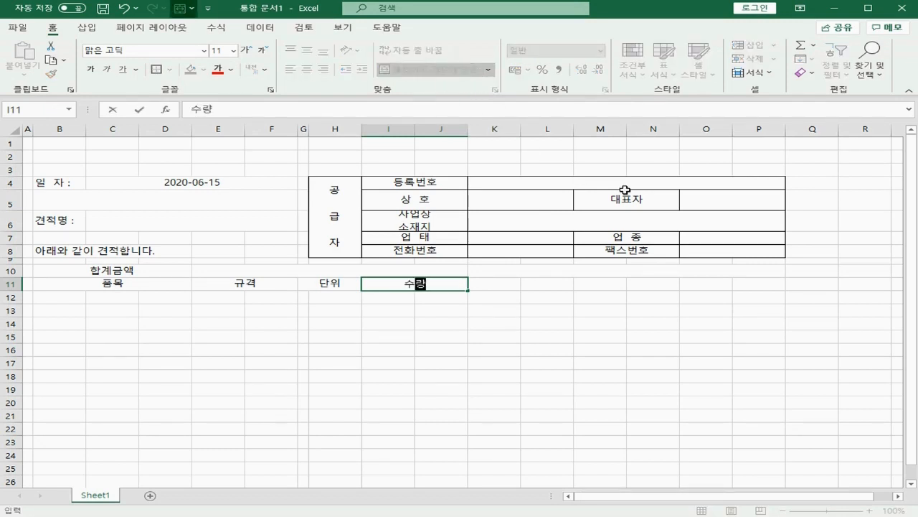
# - Merge and center cells K11:L11 and enter the header "단가" in them
pyautogui.press('Tab')
pyautogui.hotkey('shift', 'Right')
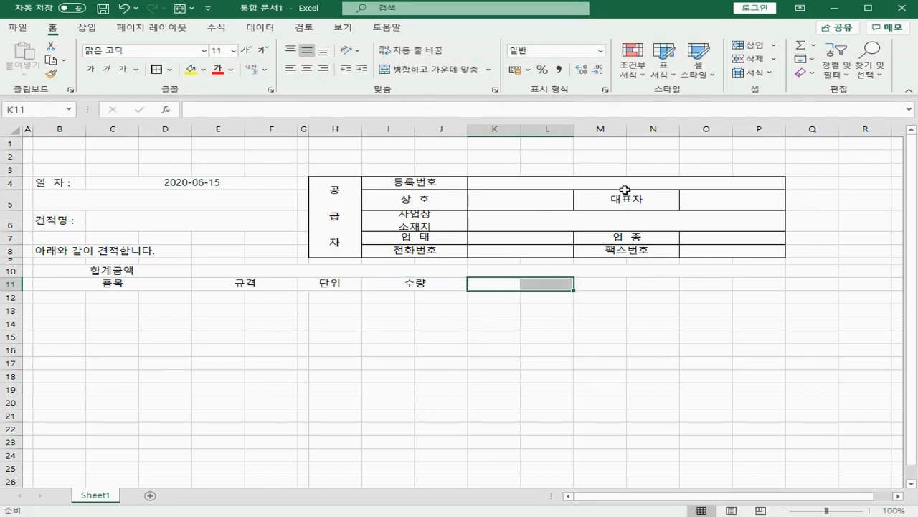
pyautogui.click(429, 70)
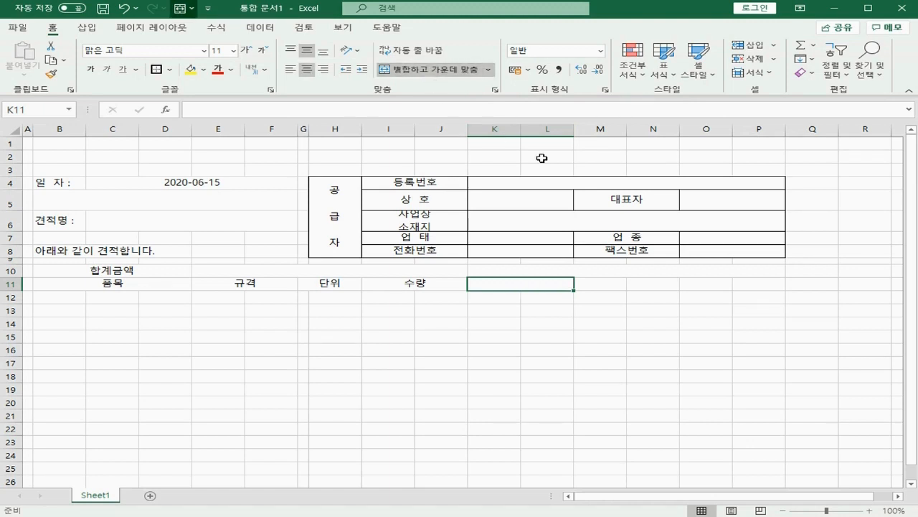
pyautogui.write('단가')
pyautogui.press('Tab')
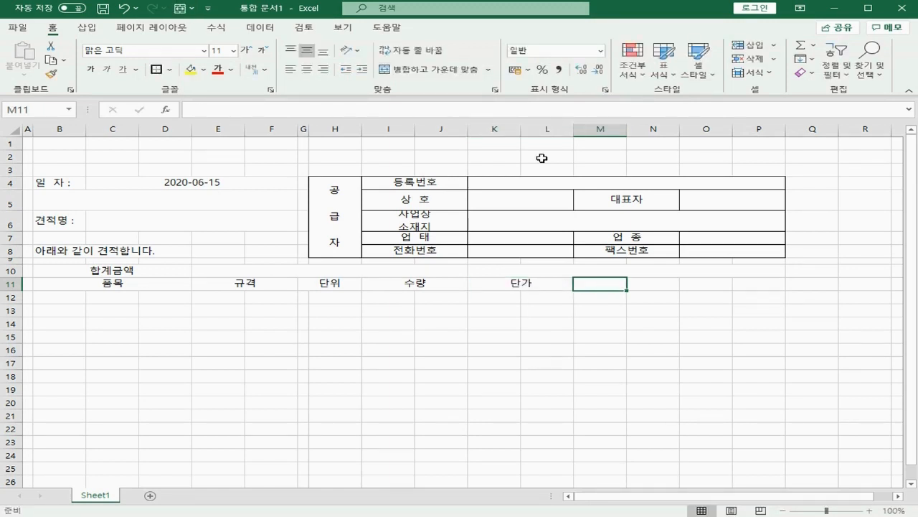
# - Merge and center cells M11:N11 and enter the header "공급가액" in them
pyautogui.hotkey('shift', 'Right')
pyautogui.click(429, 69)
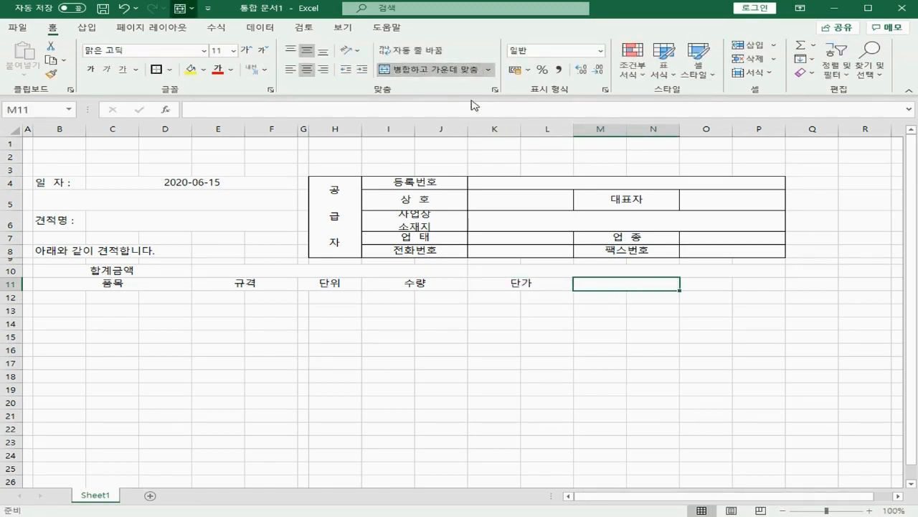
pyautogui.write('공극가액')
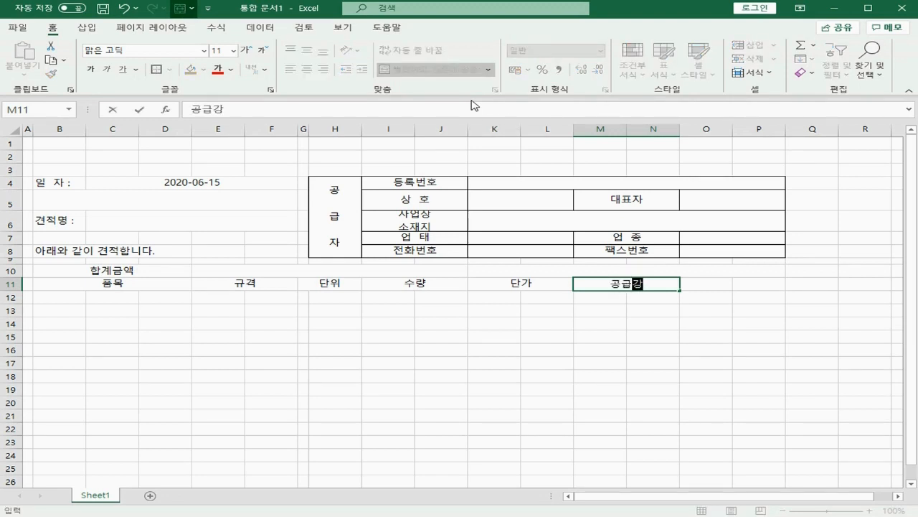
pyautogui.press('Tab')
# - Merge and center cells O11:P11 and enter the header "비고" in them
pyautogui.hotkey('shift', 'Right')
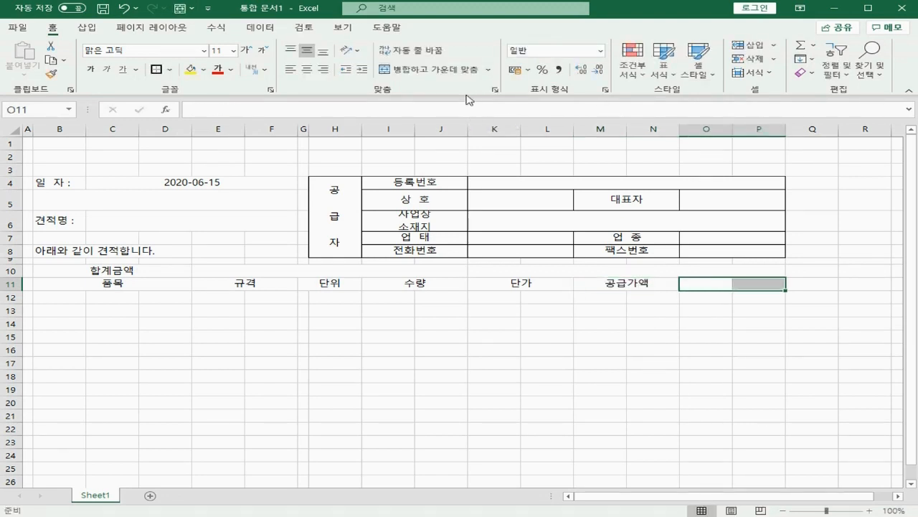
pyautogui.click(467, 70)
pyautogui.write('비고')
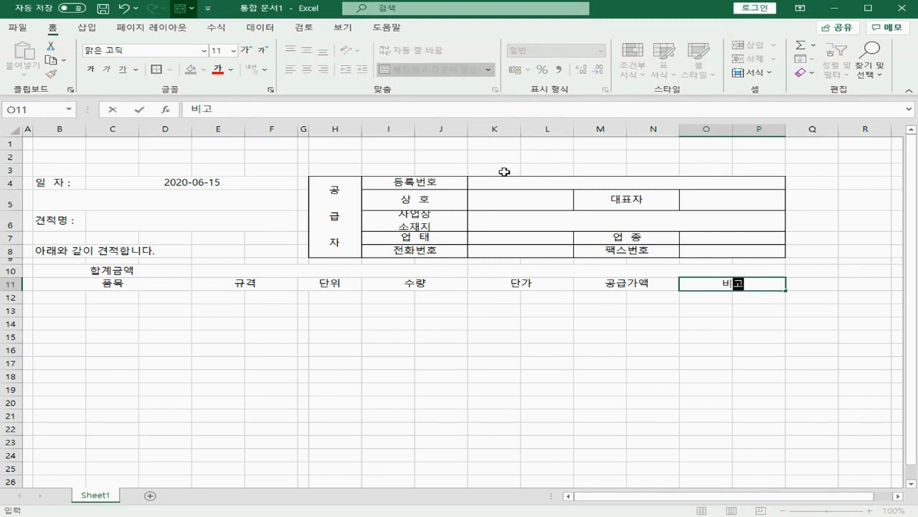
# - Copy the formatting of header row B11:P11 onto rows 12 to 26 with Format Painter
pyautogui.moveTo(90, 284); pyautogui.dragTo(724, 286)
pyautogui.click(111, 285)
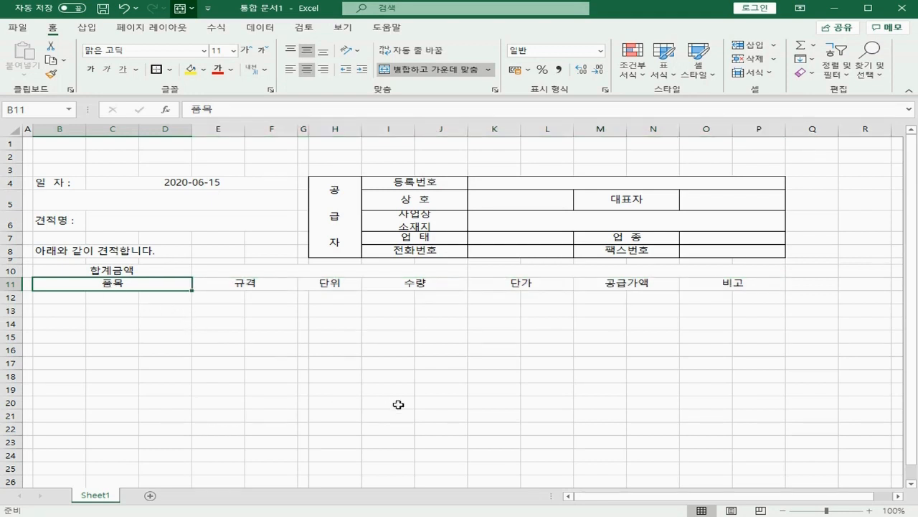
pyautogui.hotkey('shift', 'Right')
pyautogui.hotkey('shift', 'Right')
pyautogui.hotkey('shift', 'Right')
pyautogui.hotkey('shift', 'Right')
pyautogui.hotkey('shift', 'Right')
pyautogui.hotkey('shift', 'Right')
pyautogui.hotkey('shift', 'Right')
pyautogui.hotkey('shift', 'Right')
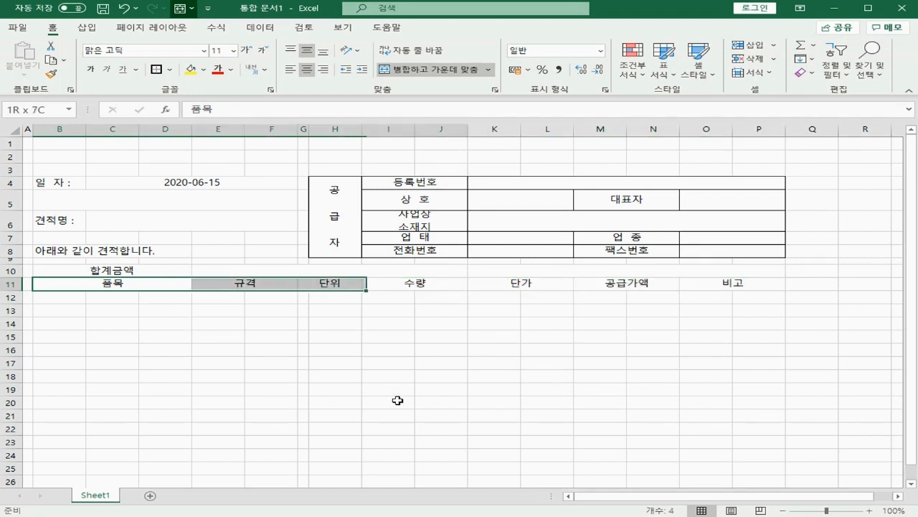
pyautogui.hotkey('shift', 'Right')
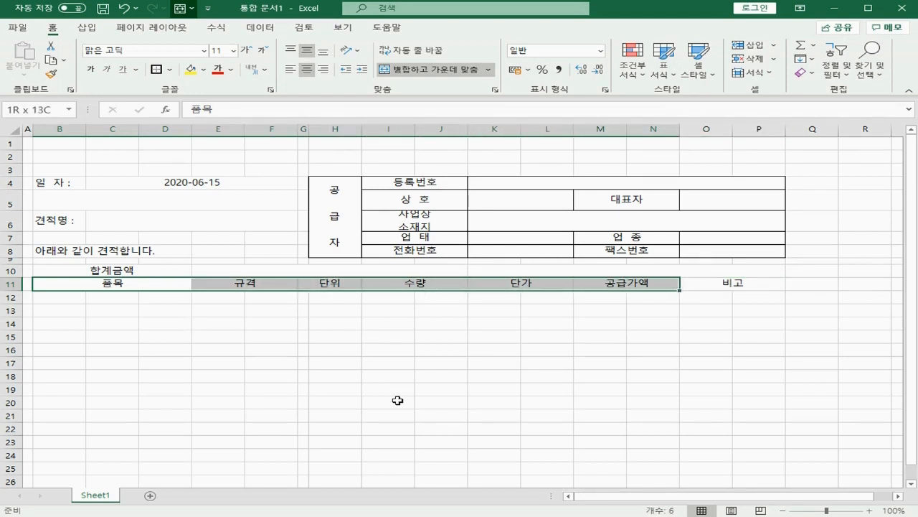
pyautogui.hotkey('shift', 'Right')
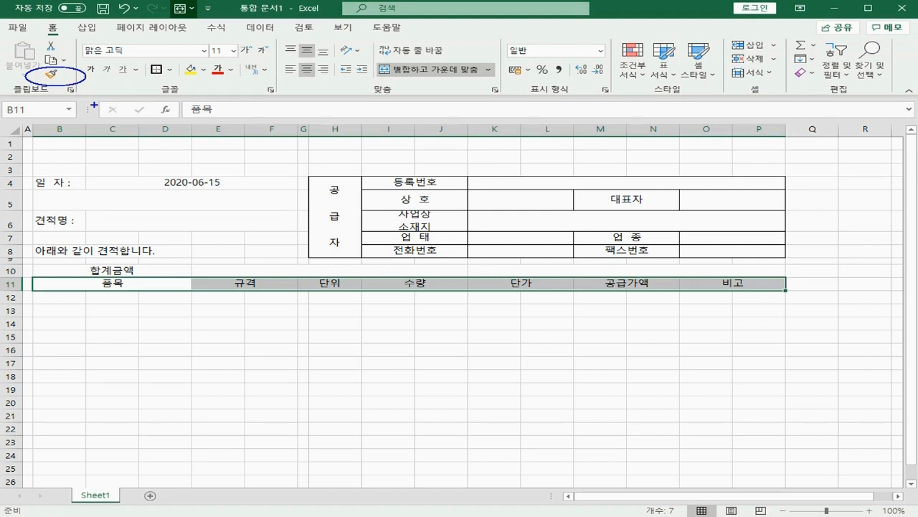
pyautogui.click(50, 73)
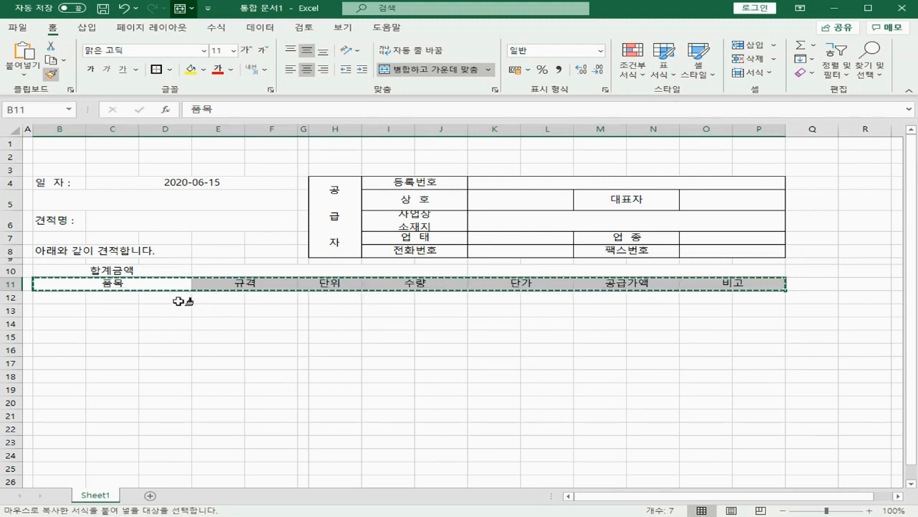
pyautogui.moveTo(66, 295)
pyautogui.mouseDown()
pyautogui.moveTo(113, 318)
pyautogui.moveTo(645, 431)
pyautogui.moveTo(766, 495)
pyautogui.mouseUp()
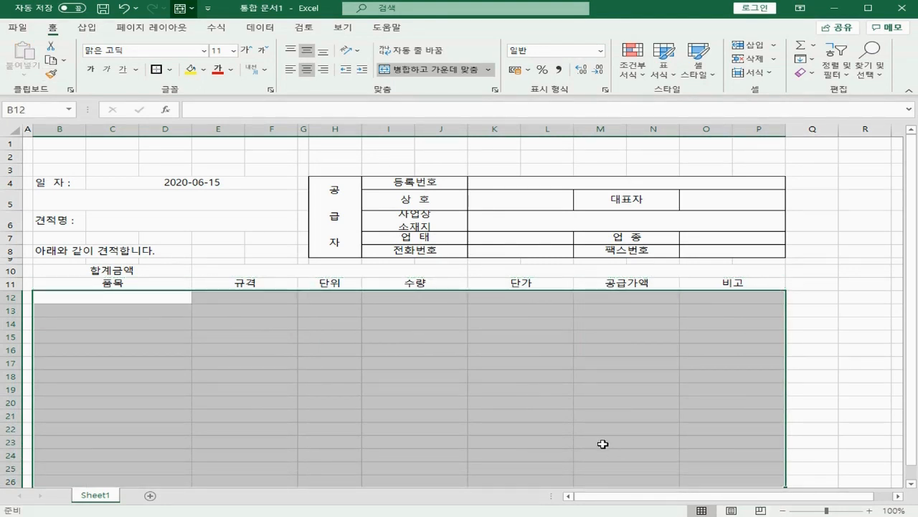
# - Merge and center cells B27:H27 below the item rows and enter the label "합계" in them
pyautogui.scroll(-1, 719, 440)
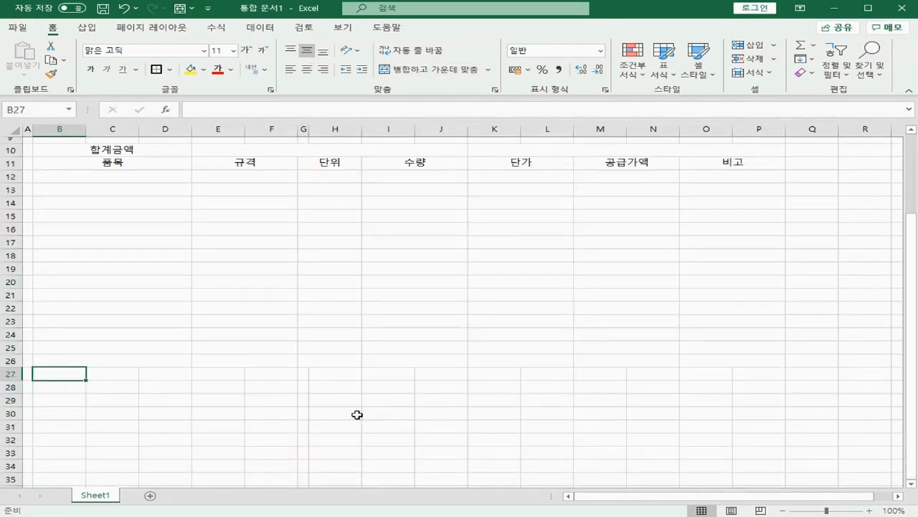
pyautogui.hotkey('shift', 'Right')
pyautogui.hotkey('shift', 'Right')
pyautogui.hotkey('shift', 'Right')
pyautogui.hotkey('shift', 'Right')
pyautogui.hotkey('shift', 'Right')
pyautogui.hotkey('shift', 'Right')
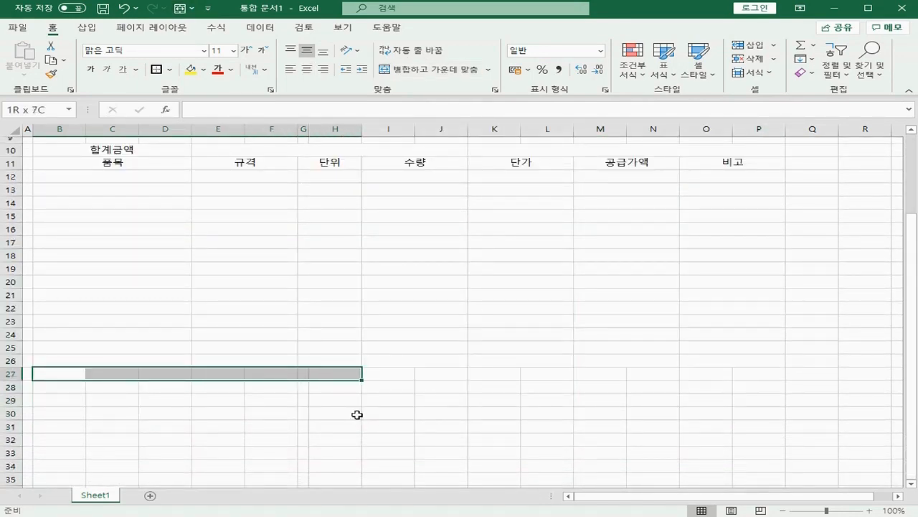
pyautogui.click(433, 71)
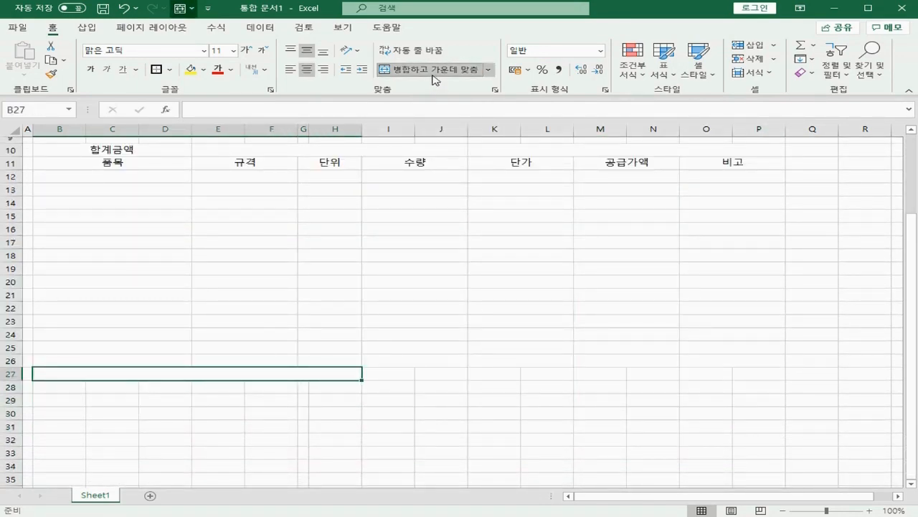
pyautogui.write('합계')
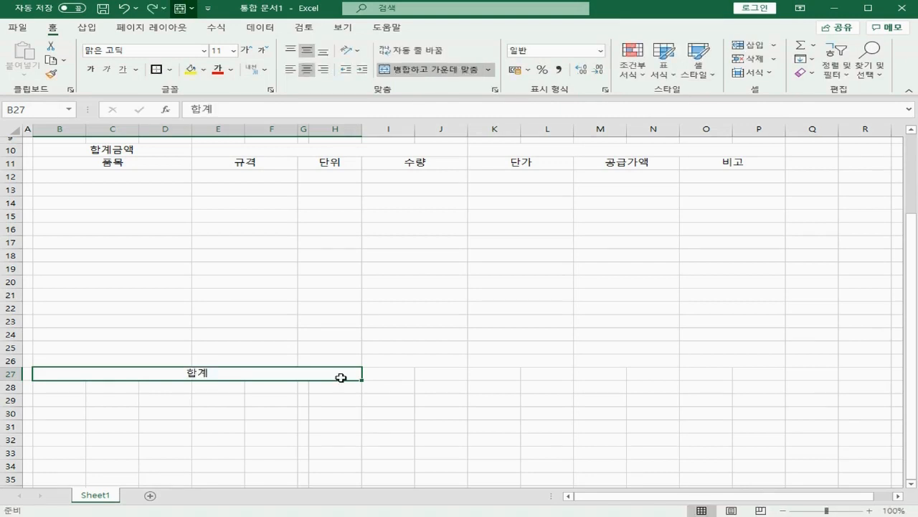
pyautogui.press('Tab')
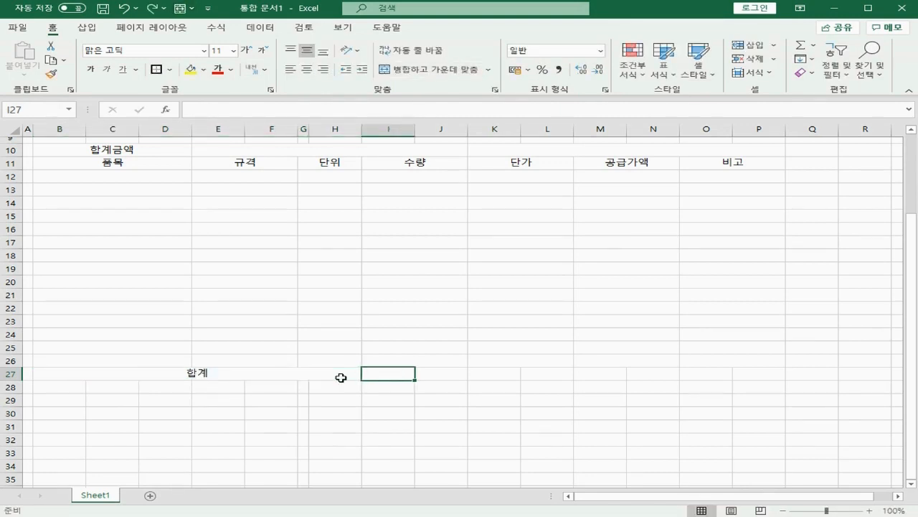
# - Merge and center cells I27:J27 and cells K27:L27 in the 합계 row
pyautogui.hotkey('shift', 'Right')
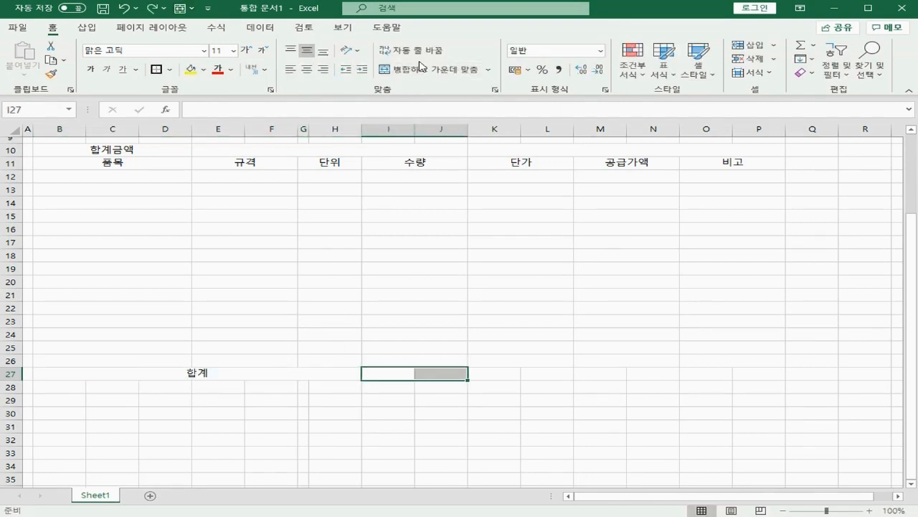
pyautogui.click(422, 68)
pyautogui.press('Tab')
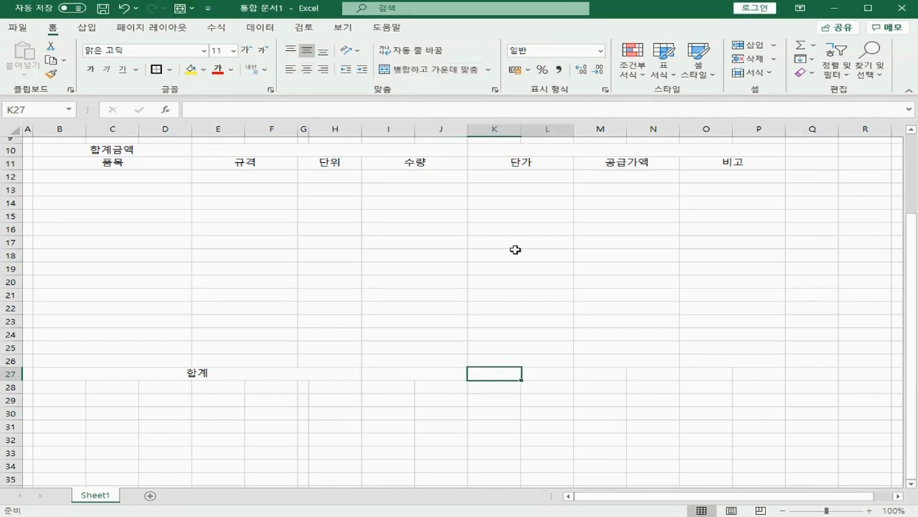
pyautogui.hotkey('shift', 'Right')
pyautogui.click(421, 69)
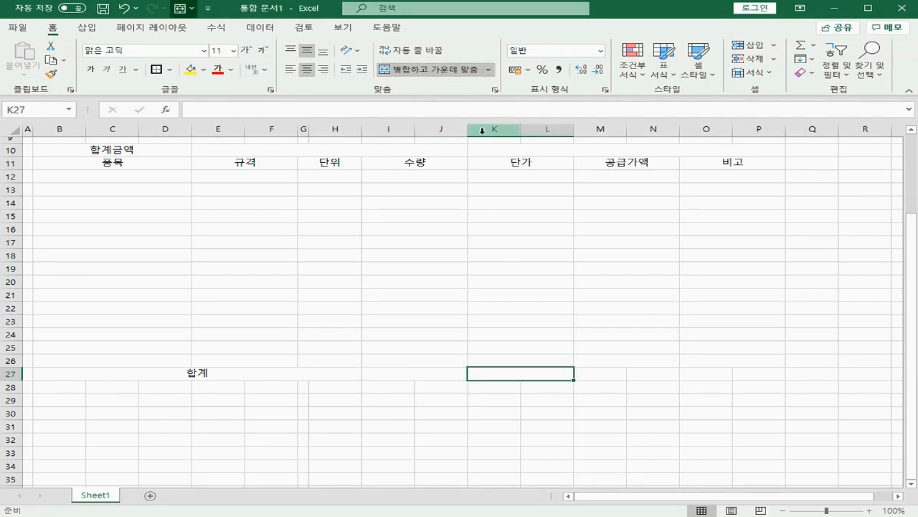
# - Merge and center cells M27:N27 and cells O27:P27 in the 합계 row
pyautogui.press('Tab')
pyautogui.hotkey('shift', 'Right')
pyautogui.press('F4')
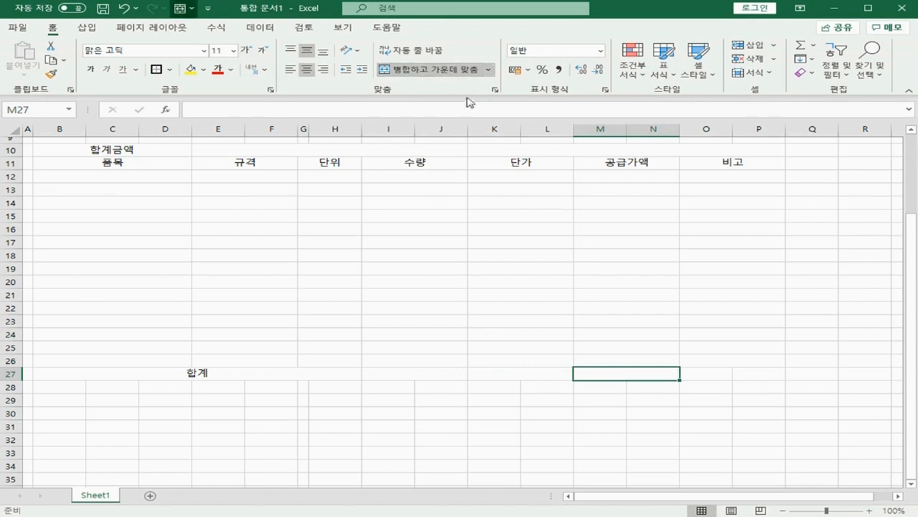
pyautogui.press('Tab')
pyautogui.hotkey('shift', 'Right')
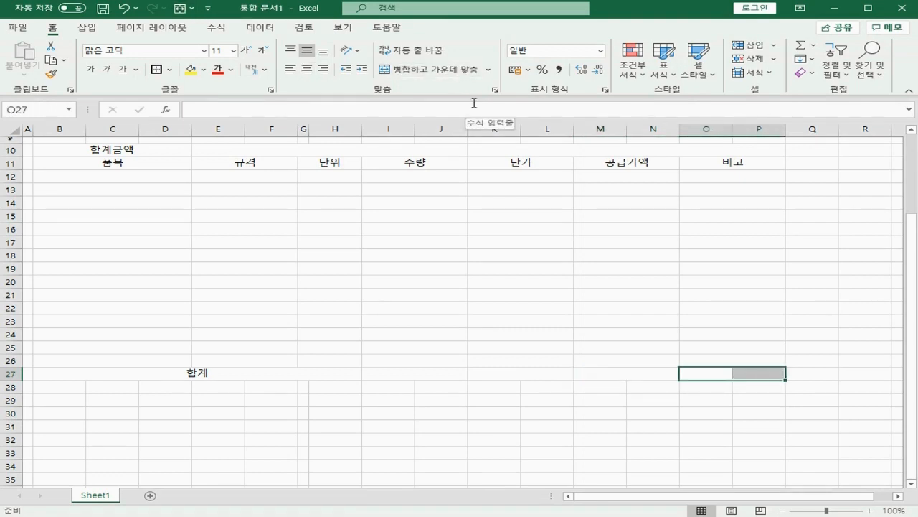
pyautogui.click(445, 69)
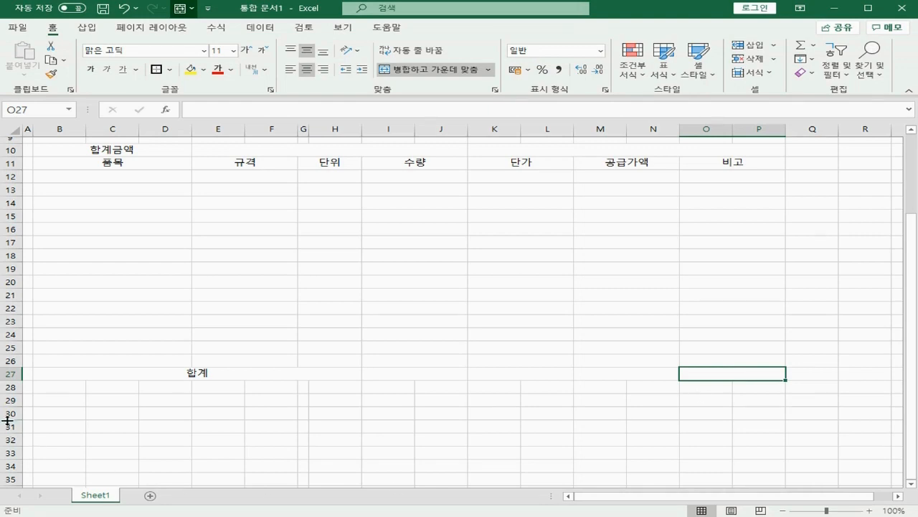
# - Merge and center cells B28:P28 and enter the label "특기 사항 :" in them
pyautogui.click(55, 391)
pyautogui.hotkey('shift', 'Right')
pyautogui.hotkey('shift', 'Right')
pyautogui.hotkey('shift', 'Right')
pyautogui.hotkey('shift', 'Right')
pyautogui.hotkey('shift', 'Right')
pyautogui.hotkey('shift', 'Right')
pyautogui.hotkey('shift', 'Right')
pyautogui.hotkey('shift', 'Right')
pyautogui.hotkey('shift', 'Right')
pyautogui.hotkey('shift', 'Right')
pyautogui.hotkey('shift', 'Right')
pyautogui.hotkey('shift', 'Right')
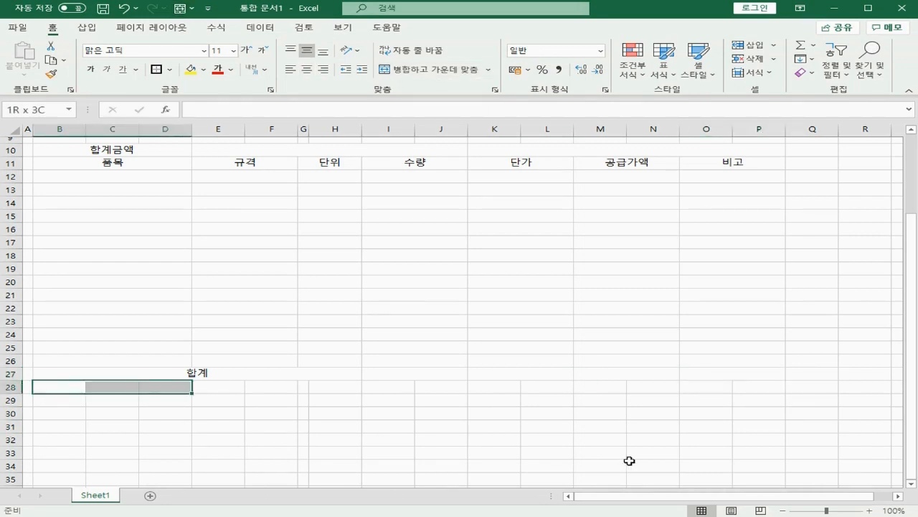
pyautogui.hotkey('shift', 'Right')
pyautogui.hotkey('shift', 'Right')
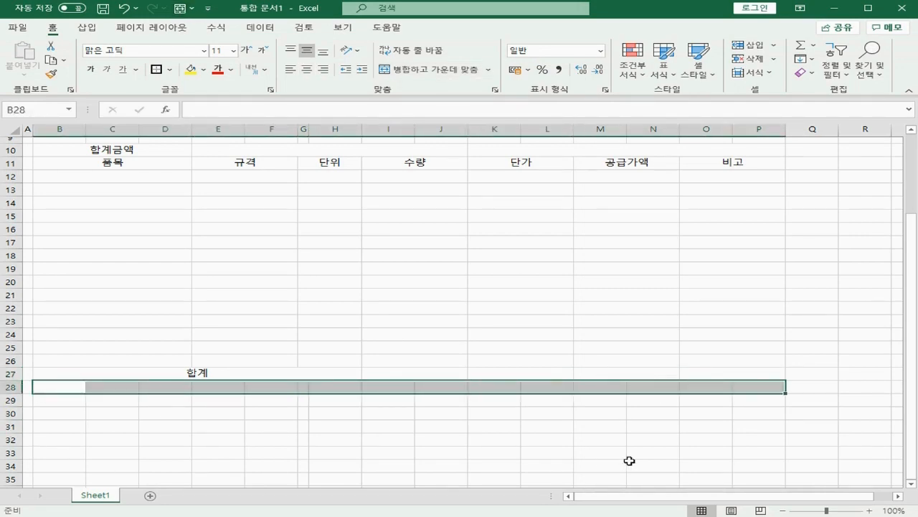
pyautogui.click(424, 72)
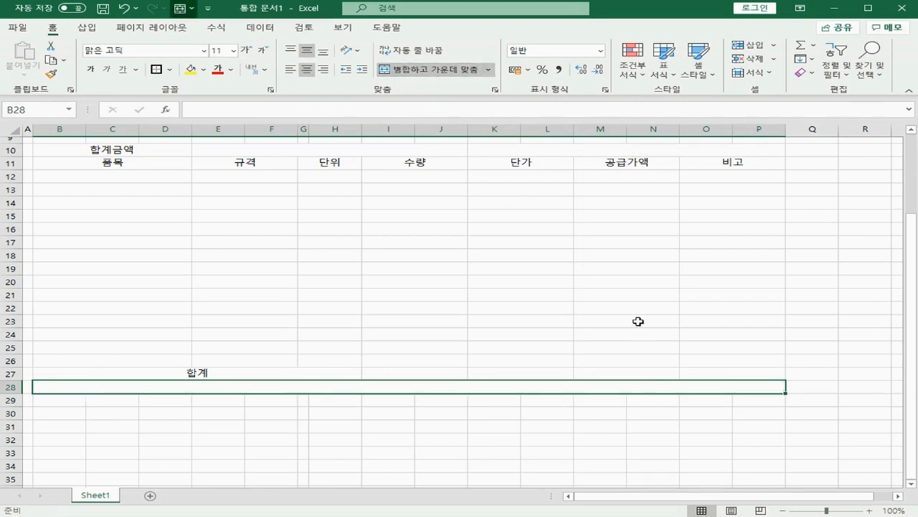
pyautogui.write('특ㄱㅣ 사항 :')
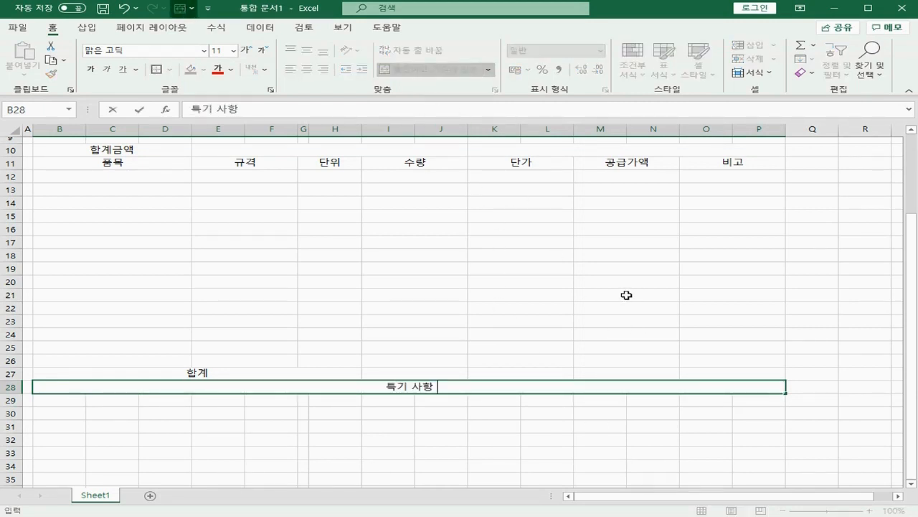
# - Set the 특기 사항 cell's horizontal alignment to 왼쪽 (들여쓰기) with indent 1, and make row 28 about three and a half rows tall
pyautogui.click(470, 387)
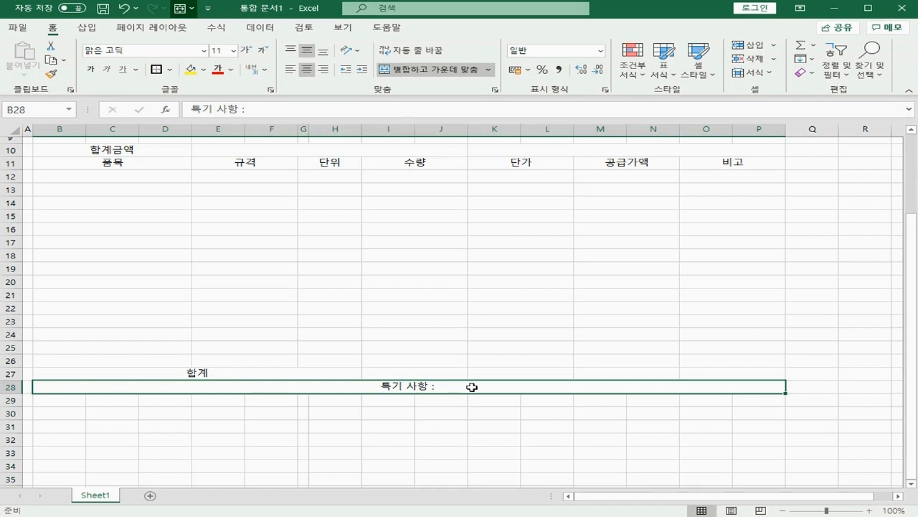
pyautogui.hotkey('ctrl', '1')
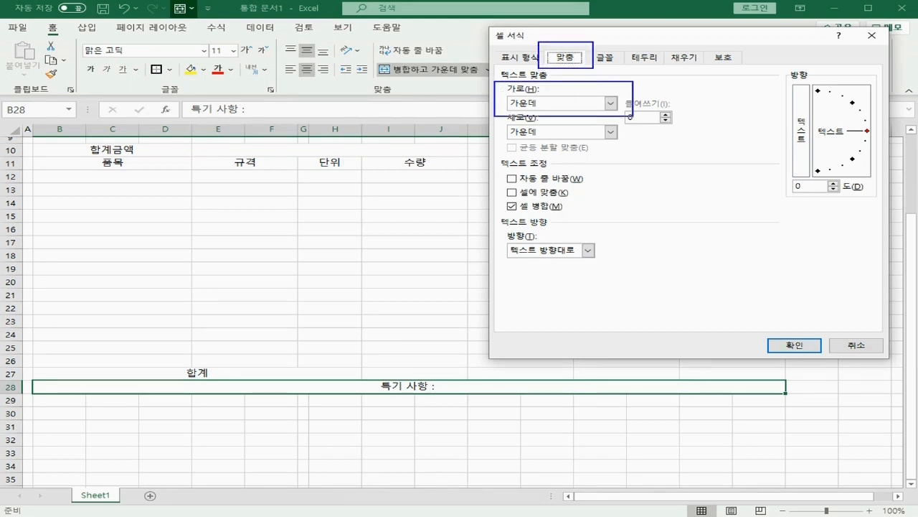
pyautogui.click(611, 102)
pyautogui.click(574, 132)
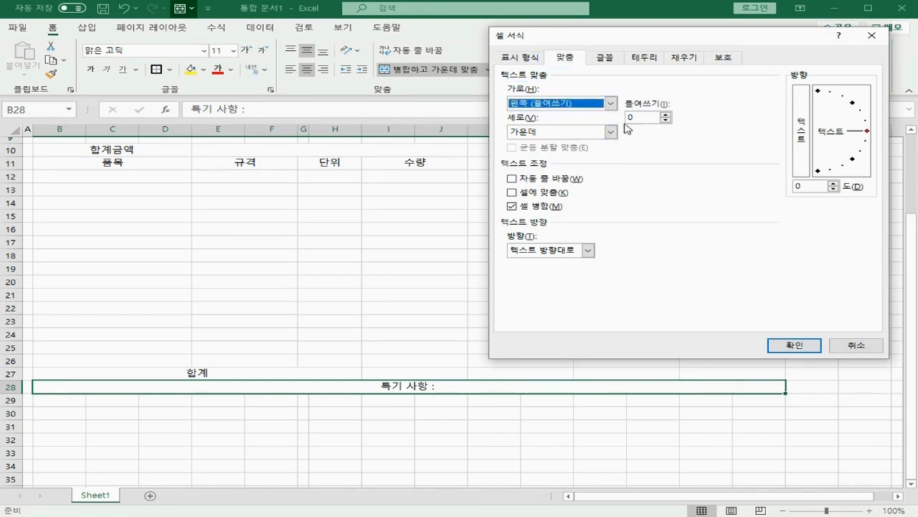
pyautogui.click(665, 115)
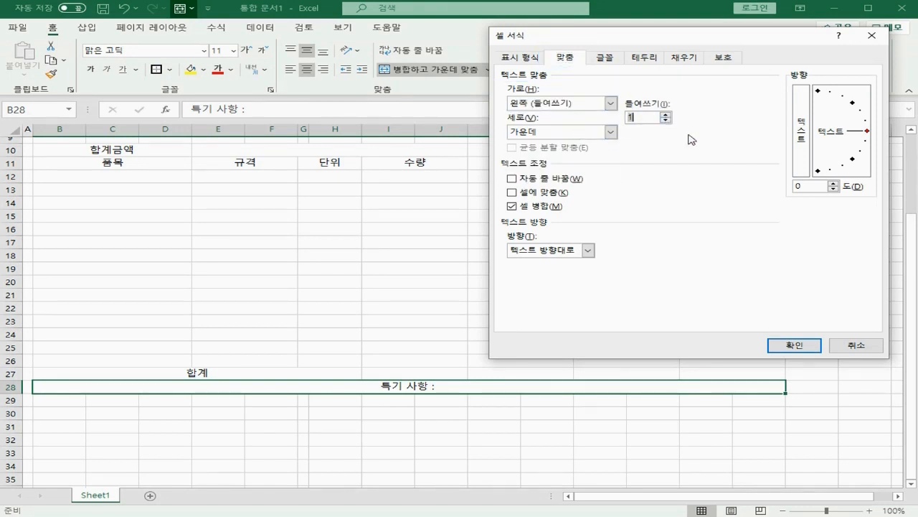
pyautogui.click(793, 345)
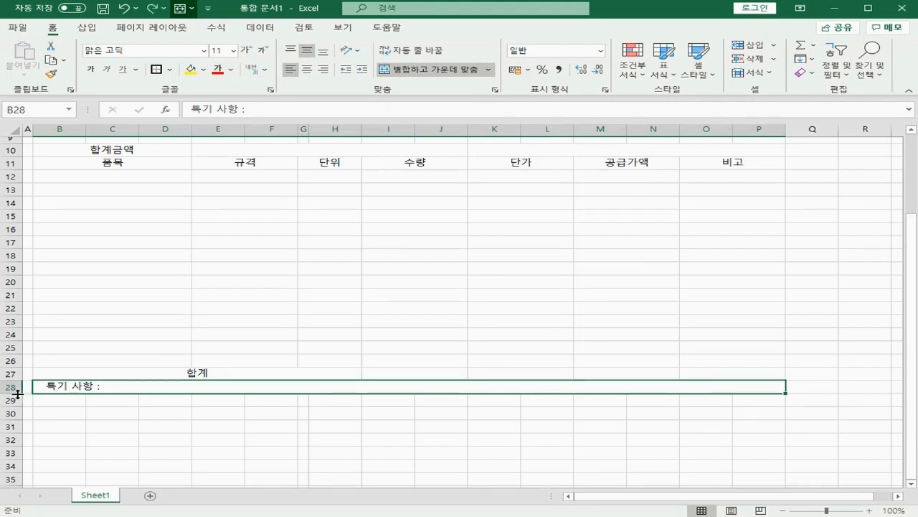
pyautogui.moveTo(17, 393); pyautogui.dragTo(18, 427)
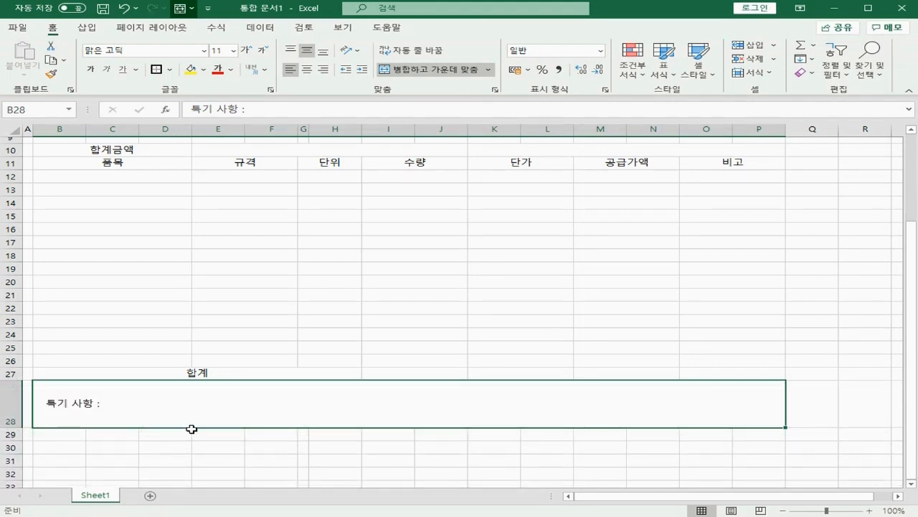
# - Apply all borders (모든 테두리) to cells B10:P28
pyautogui.click(79, 152)
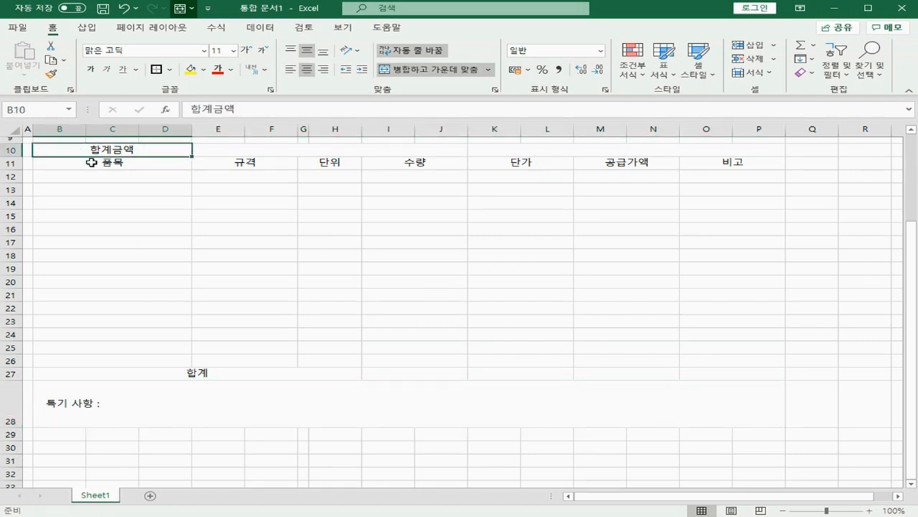
pyautogui.keyDown('shift'); pyautogui.click(387, 404); pyautogui.keyUp('shift')
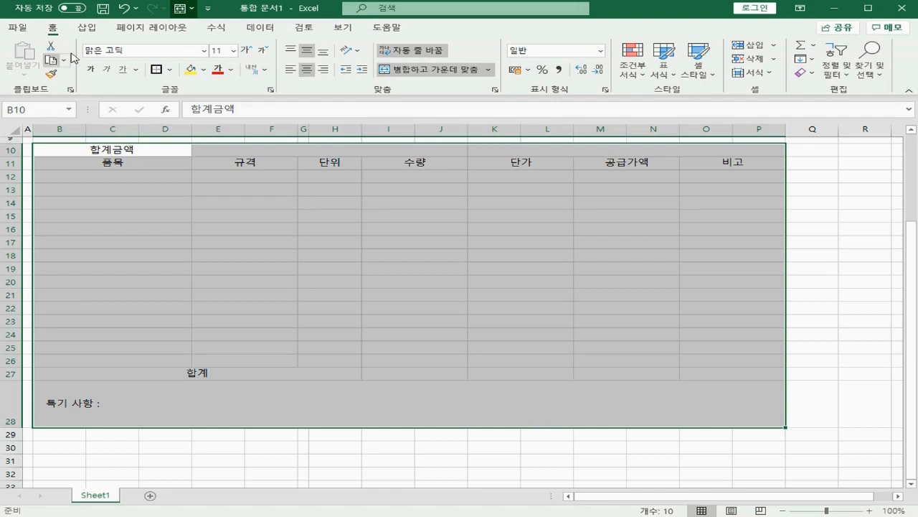
pyautogui.click(169, 75)
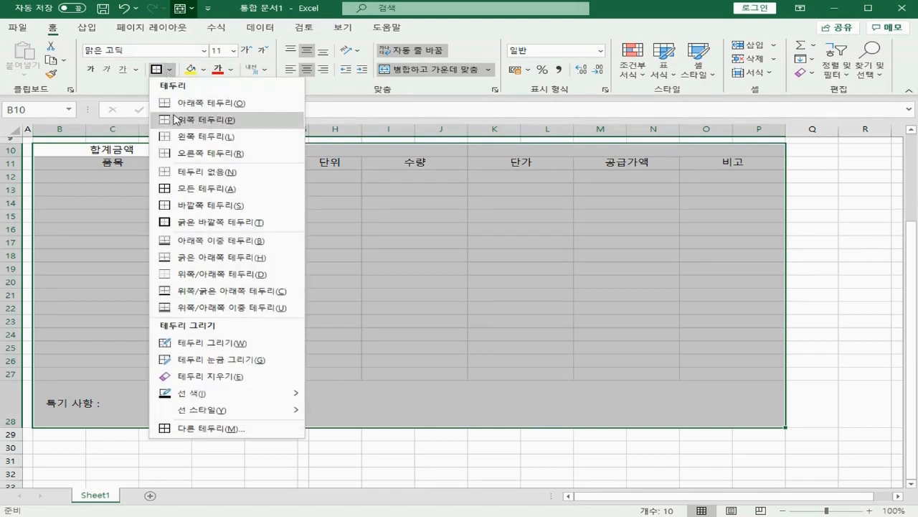
pyautogui.click(184, 191)
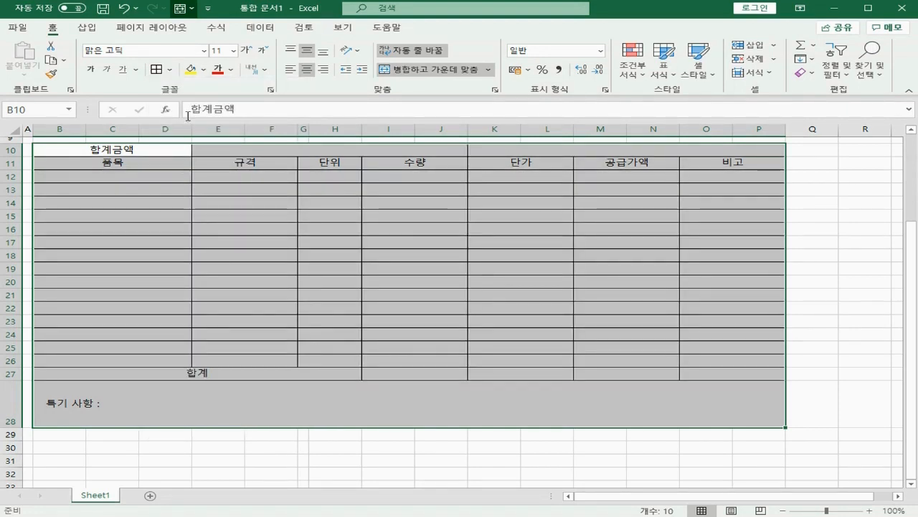
# - Add thick outside borders (굵은 바깥쪽 테두리) around B10:P28 and around the 특기 사항 cell in row 28
pyautogui.click(169, 69)
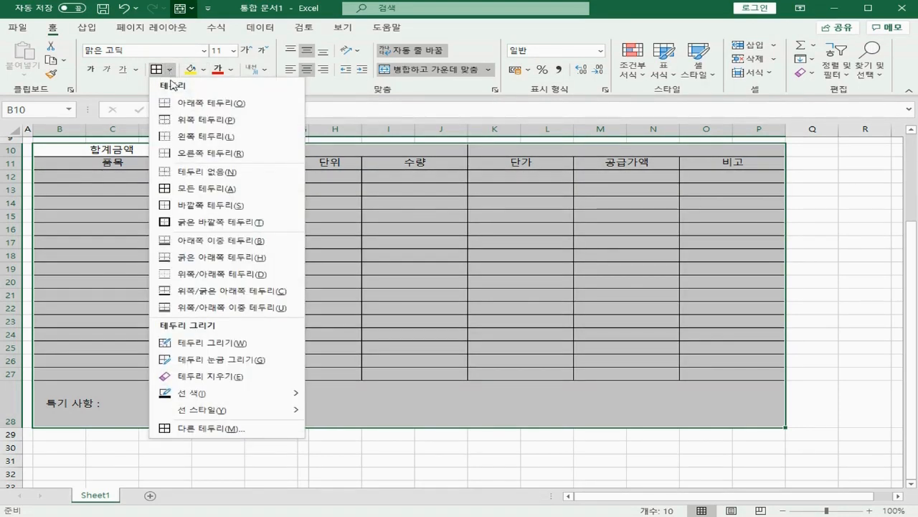
pyautogui.click(196, 225)
pyautogui.click(186, 399)
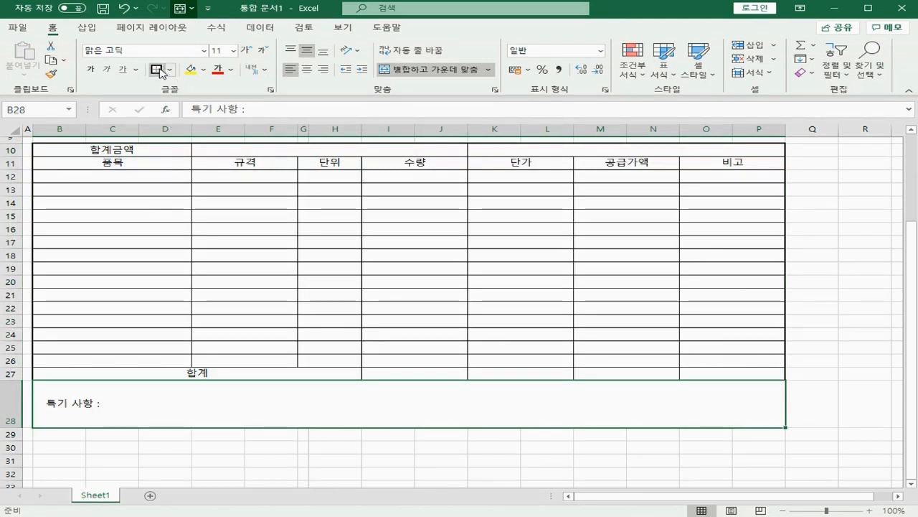
pyautogui.click(871, 273)
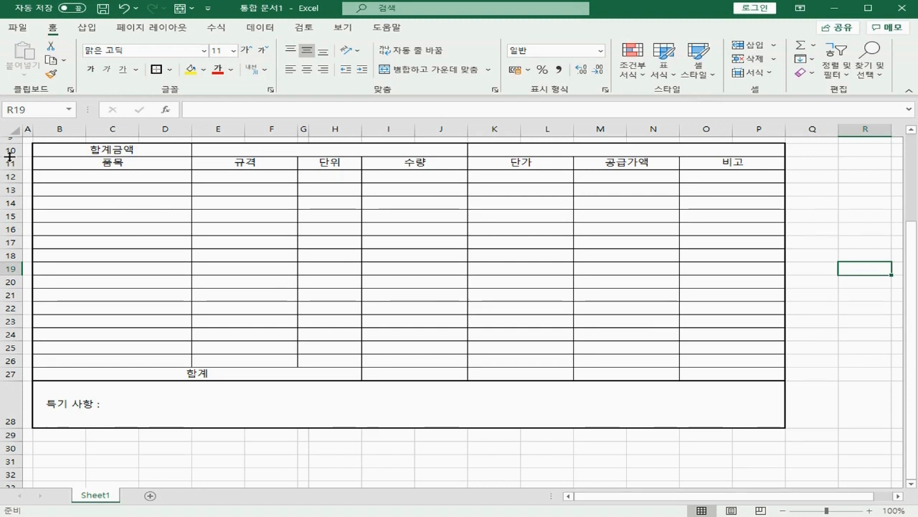
# - Make row 10 tall enough for two lines of text and make rows 11 to 27 equally slightly taller
pyautogui.moveTo(10, 156); pyautogui.dragTo(23, 393)
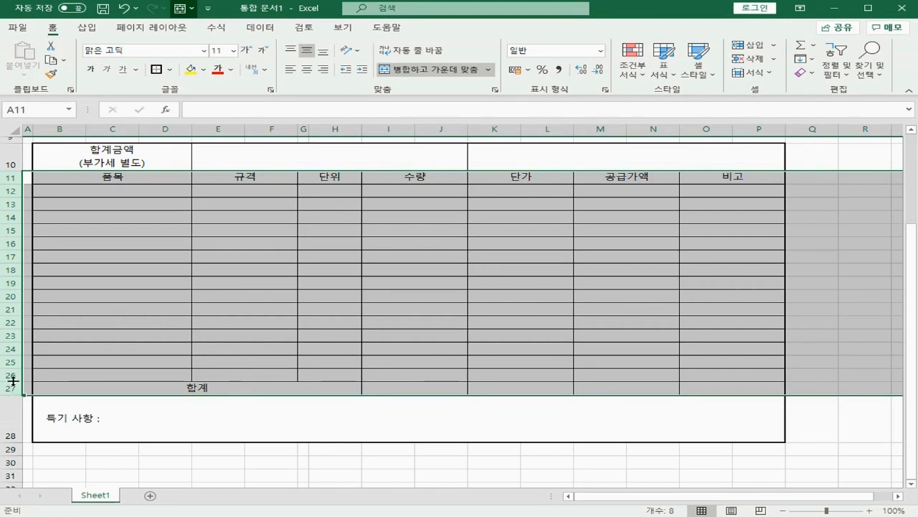
pyautogui.moveTo(13, 381); pyautogui.dragTo(12, 384)
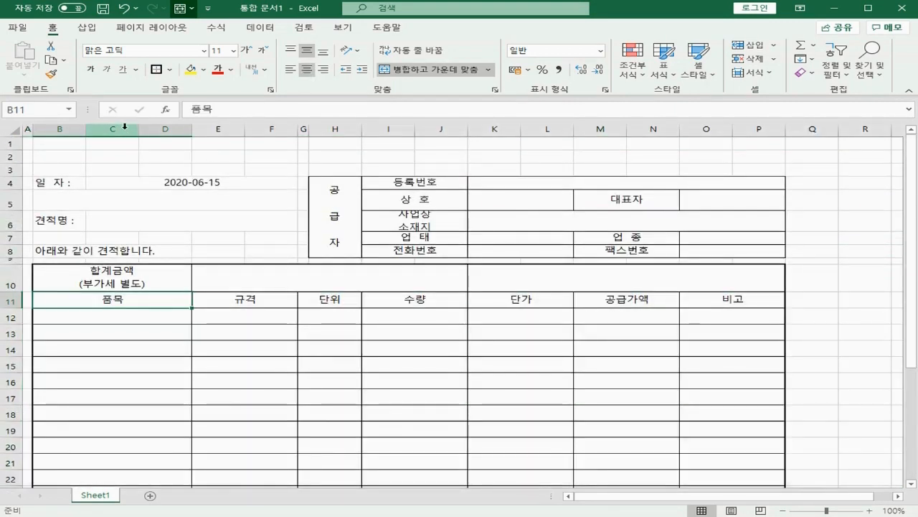
# - Narrow columns C and D equally to about a third of their width
pyautogui.moveTo(122, 128); pyautogui.dragTo(103, 132)
pyautogui.click(66, 219)
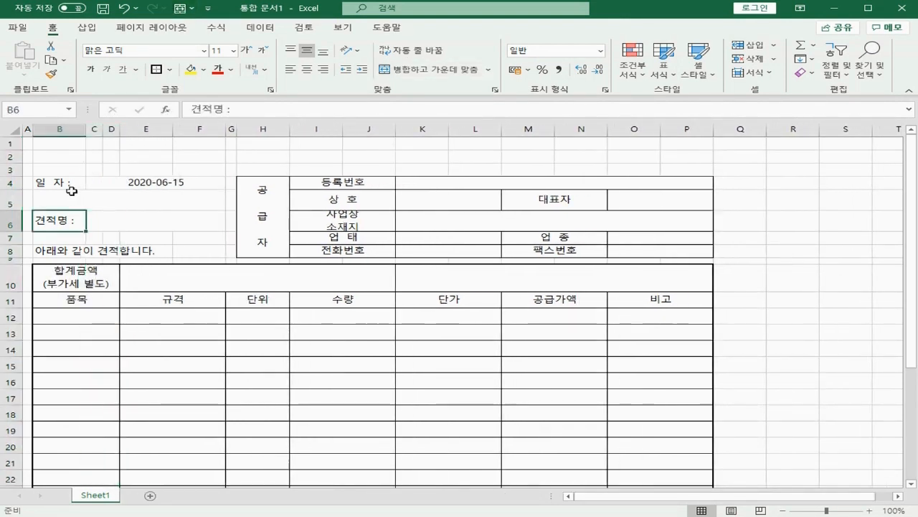
pyautogui.click(69, 184)
pyautogui.click(63, 220)
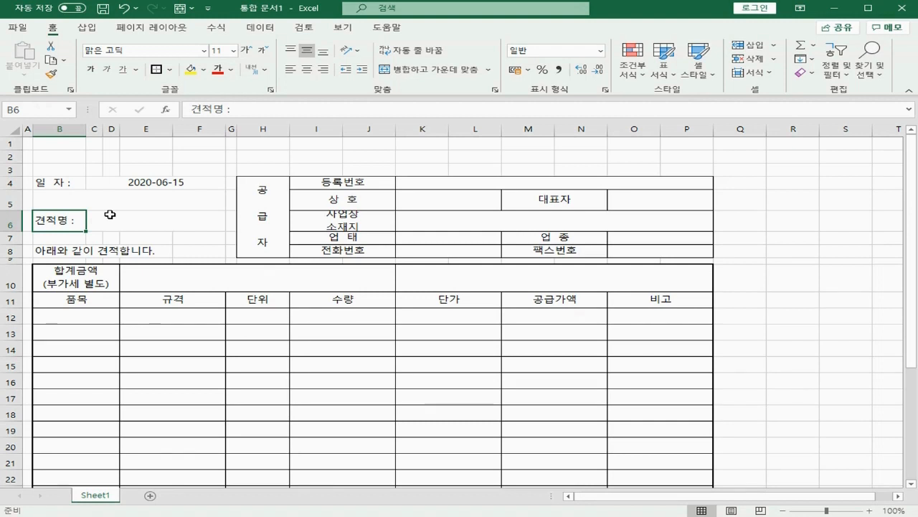
pyautogui.moveTo(94, 129); pyautogui.dragTo(111, 129)
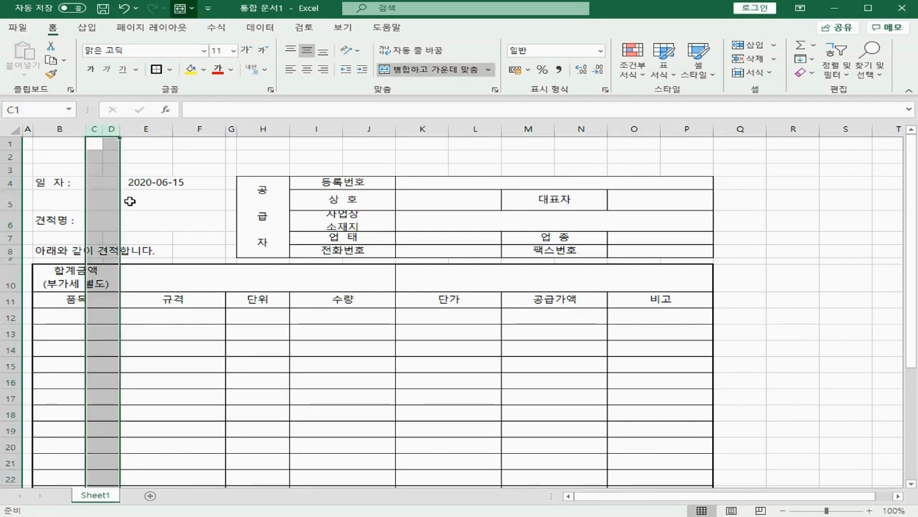
# - Narrow columns H through P to tighten the form, keeping each pair I:J, K:L, M:N and O:P equal in width
pyautogui.moveTo(287, 129); pyautogui.dragTo(312, 135)
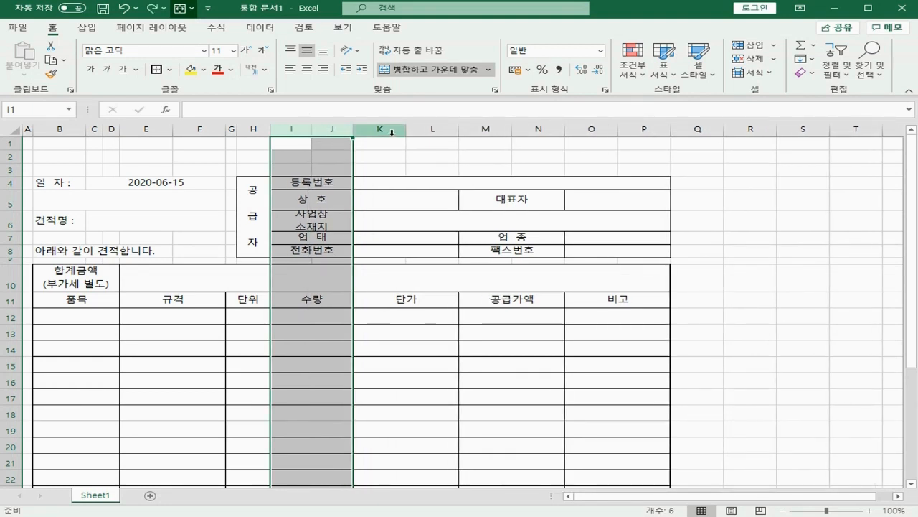
pyautogui.moveTo(388, 130)
pyautogui.mouseDown()
pyautogui.moveTo(423, 129)
pyautogui.moveTo(396, 132)
pyautogui.mouseUp()
pyautogui.moveTo(463, 129)
pyautogui.mouseDown()
pyautogui.moveTo(506, 130)
pyautogui.moveTo(478, 132)
pyautogui.mouseUp()
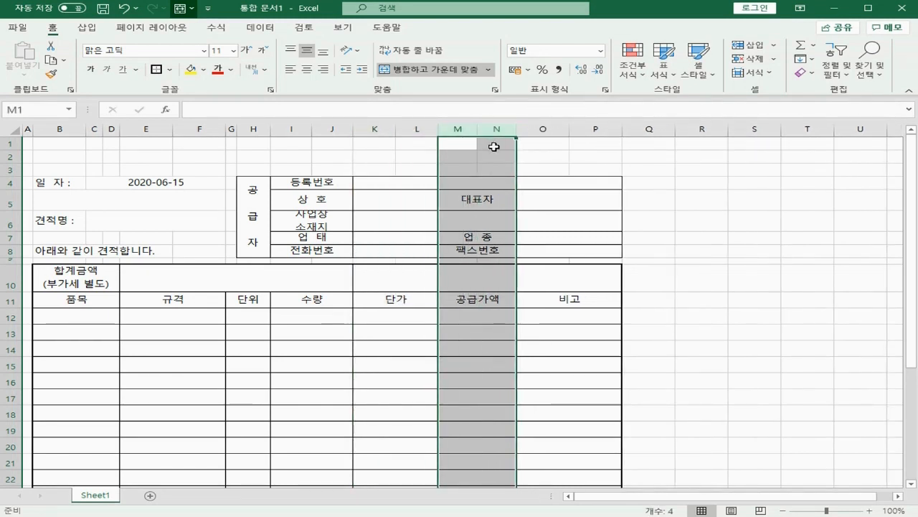
pyautogui.moveTo(539, 128); pyautogui.dragTo(559, 129)
pyautogui.click(401, 200)
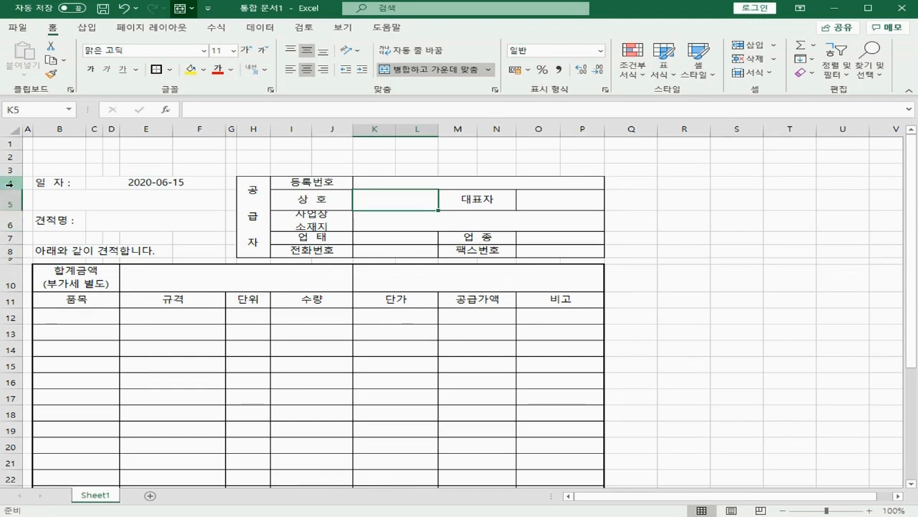
# - Give rows 4 to 8 one equal, taller height, shorten row 1 and make row 2 about two and a half rows tall
pyautogui.moveTo(9, 184); pyautogui.dragTo(10, 248)
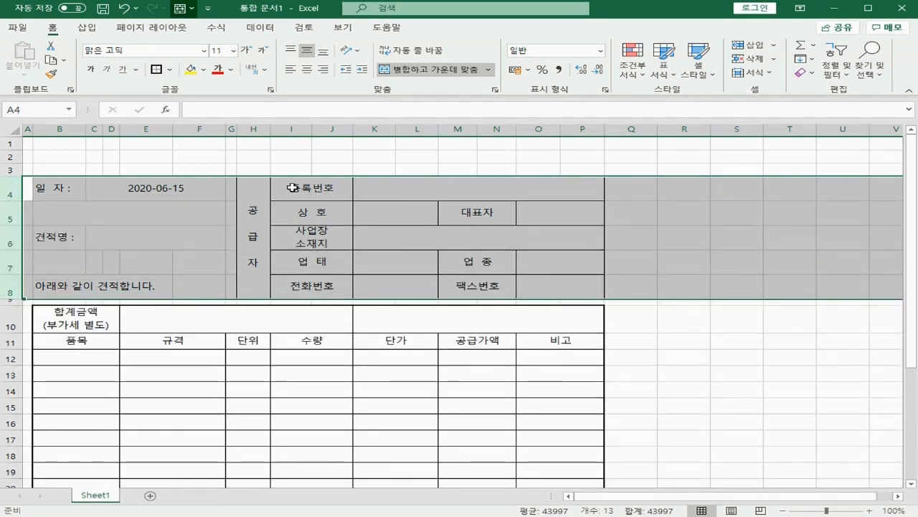
pyautogui.click(582, 157)
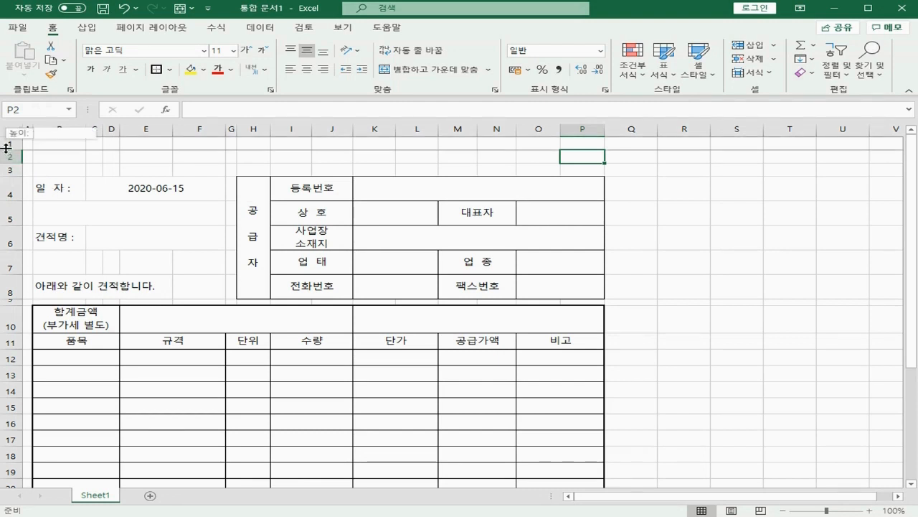
pyautogui.moveTo(6, 150); pyautogui.dragTo(10, 178)
# - Merge and center cells B2:P2 and enter the widely spaced title "견 적 서" in them
pyautogui.click(75, 163)
pyautogui.hotkey('shift', 'Right')
pyautogui.hotkey('shift', 'Right')
pyautogui.hotkey('shift', 'Right')
pyautogui.hotkey('shift', 'Right')
pyautogui.hotkey('shift', 'Right')
pyautogui.hotkey('shift', 'Right')
pyautogui.hotkey('shift', 'Right')
pyautogui.hotkey('shift', 'Right')
pyautogui.hotkey('shift', 'Right')
pyautogui.hotkey('shift', 'Right')
pyautogui.hotkey('shift', 'Right')
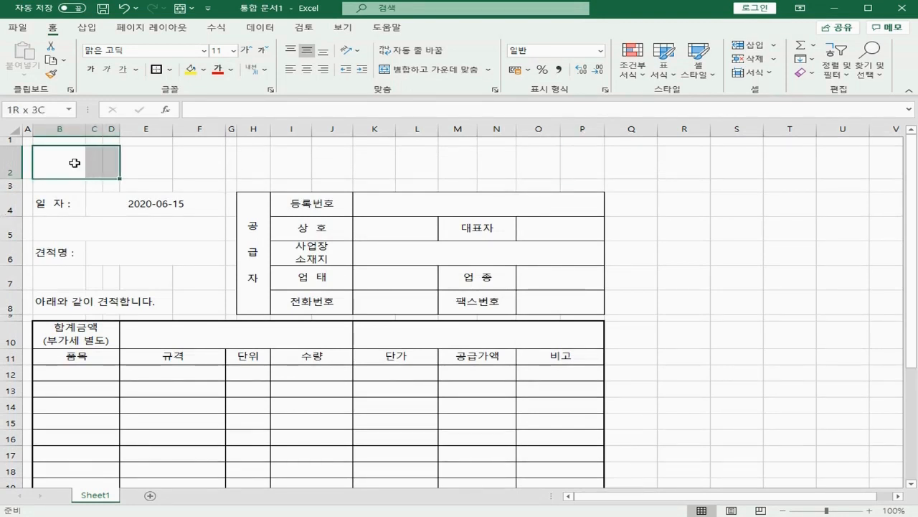
pyautogui.hotkey('shift', 'Right')
pyautogui.hotkey('shift', 'Right')
pyautogui.hotkey('shift', 'Right')
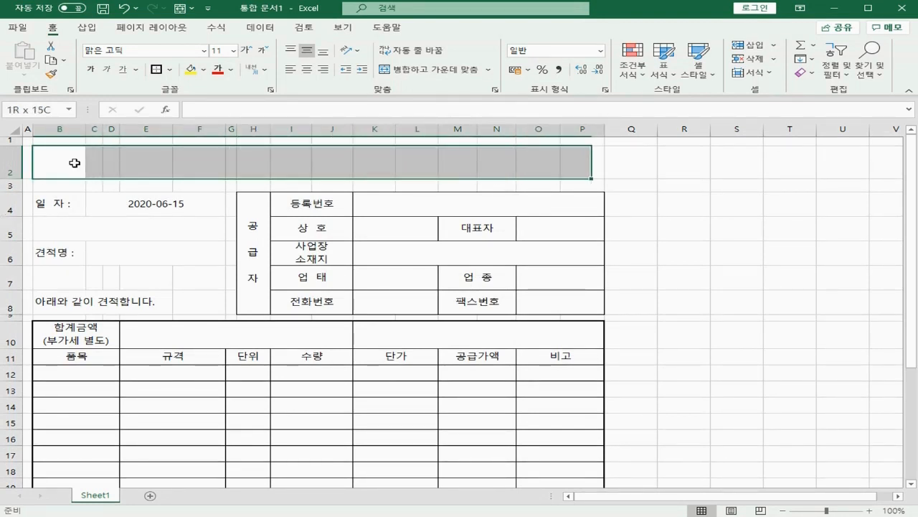
pyautogui.click(385, 70)
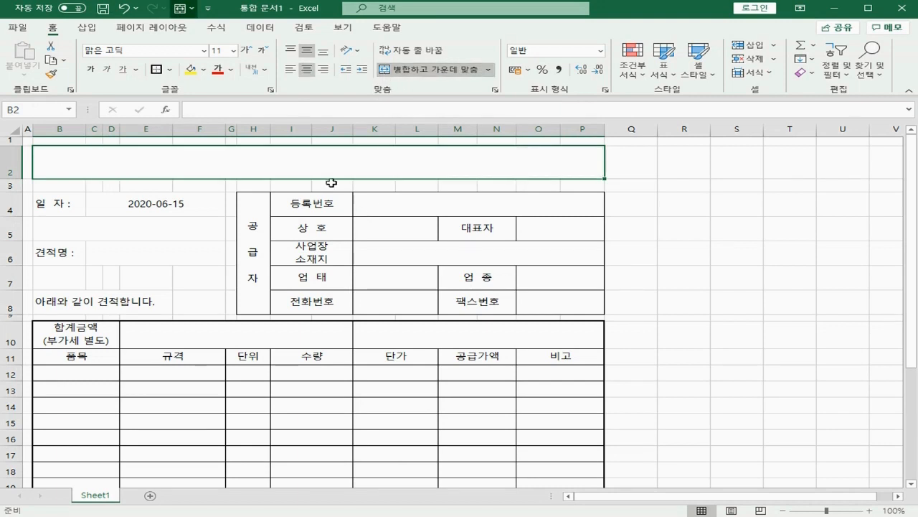
pyautogui.write('겨')
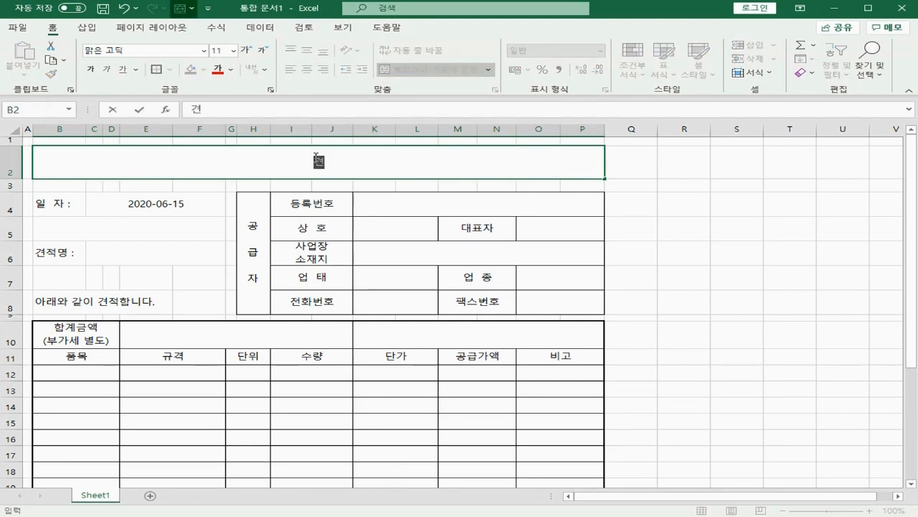
pyautogui.write('     적       서')
pyautogui.hotkey('ctrl', 'Return')
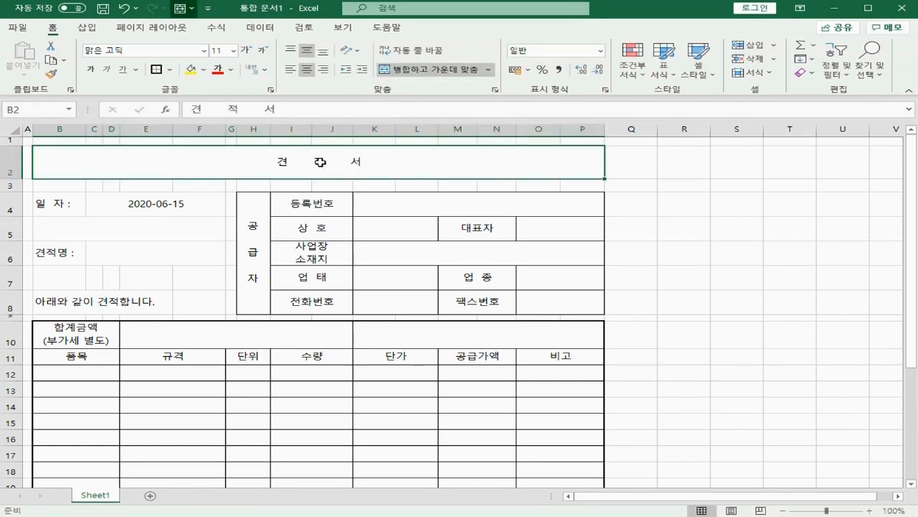
# - Set the 견적서 title to font size 28 and make it bold
pyautogui.click(233, 51)
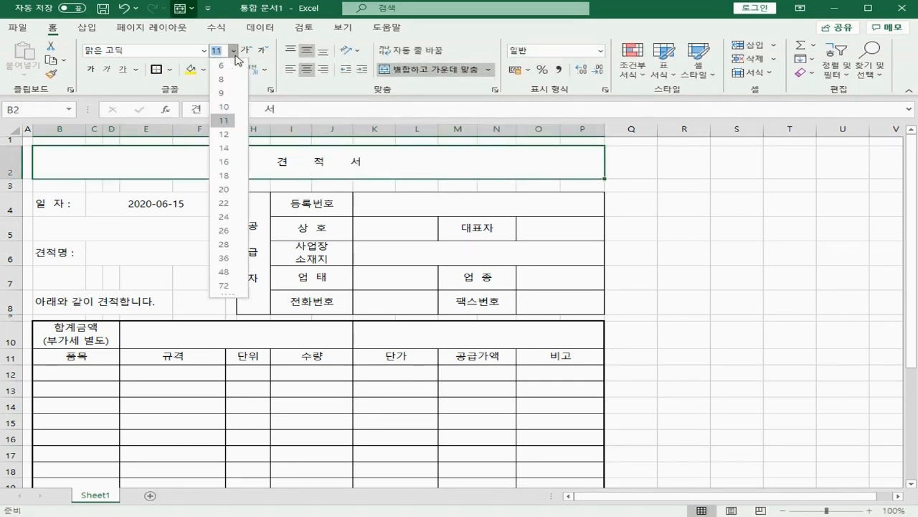
pyautogui.click(221, 244)
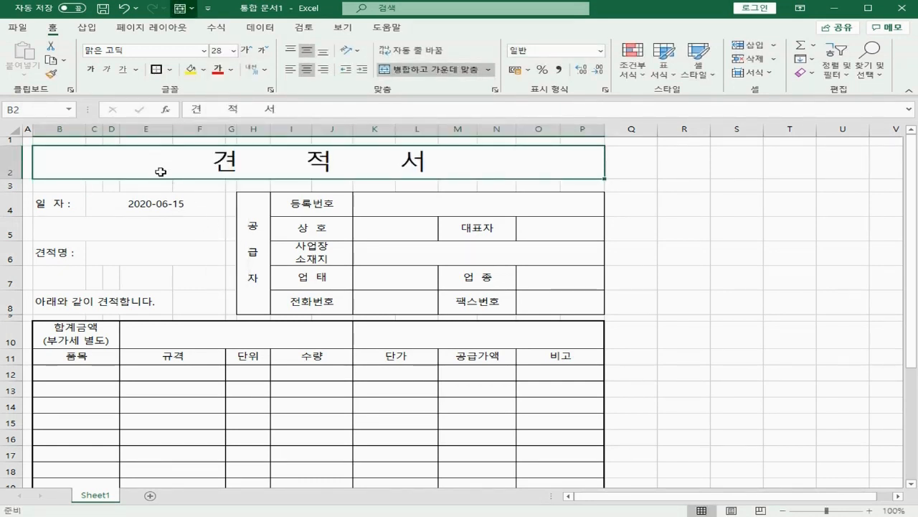
pyautogui.click(91, 70)
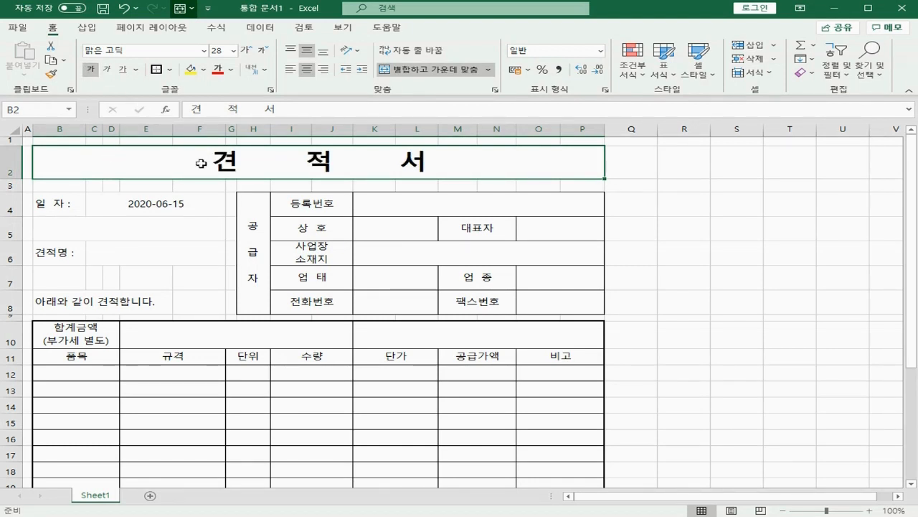
# - Format the date in C4 with the 날짜 type 2012년 3월 14일 and make its text bold at size 12
pyautogui.click(201, 210)
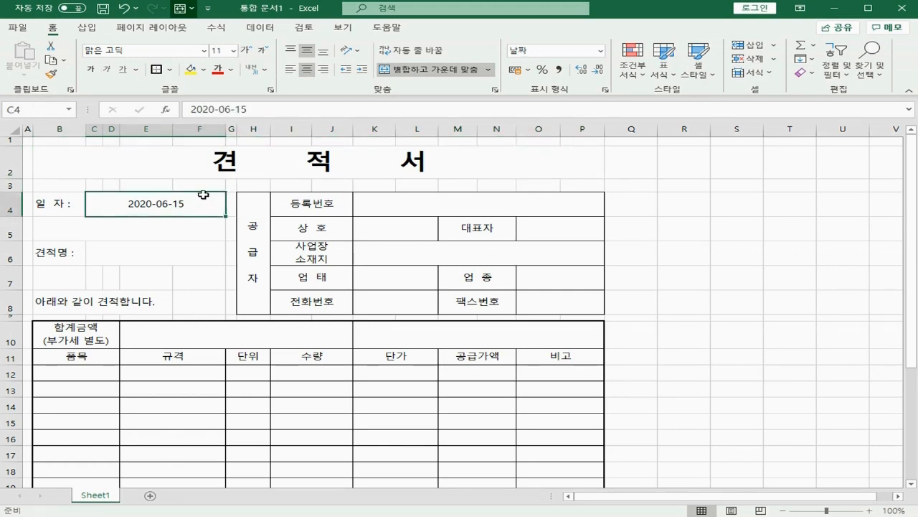
pyautogui.hotkey('ctrl', '1')
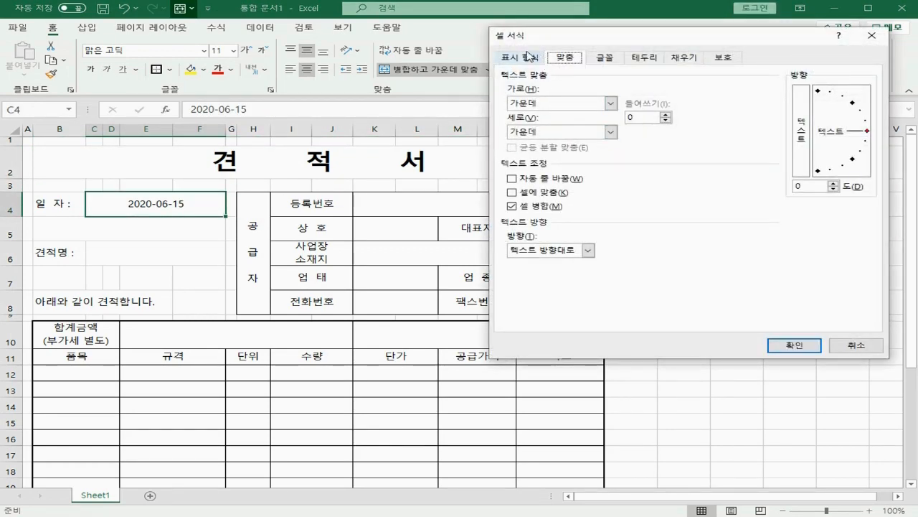
pyautogui.click(522, 59)
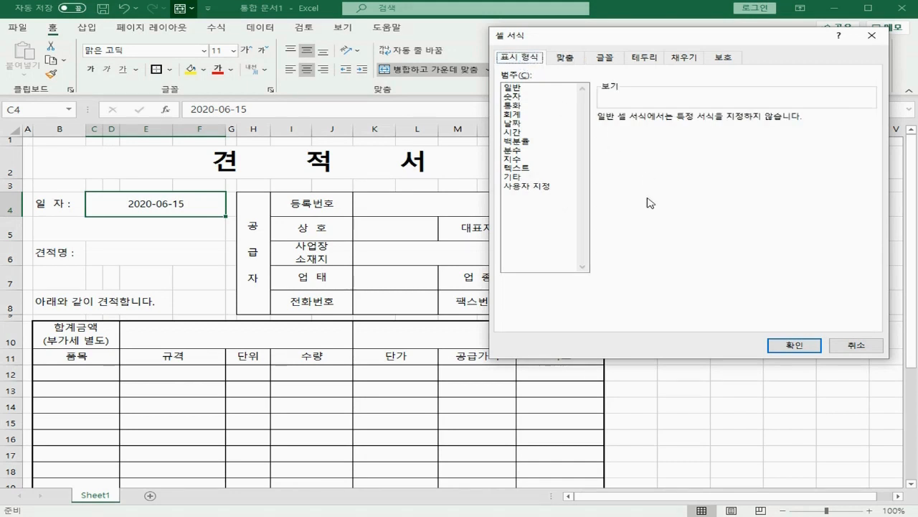
pyautogui.click(515, 88)
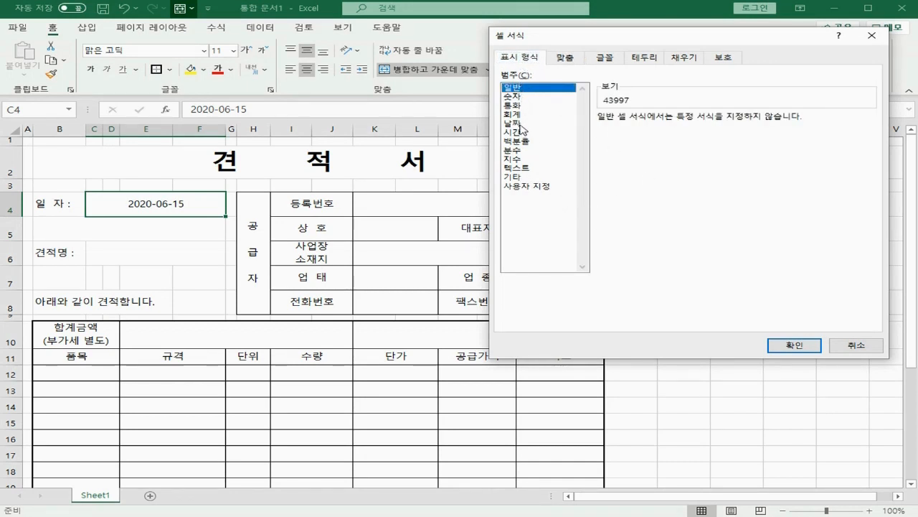
pyautogui.click(522, 123)
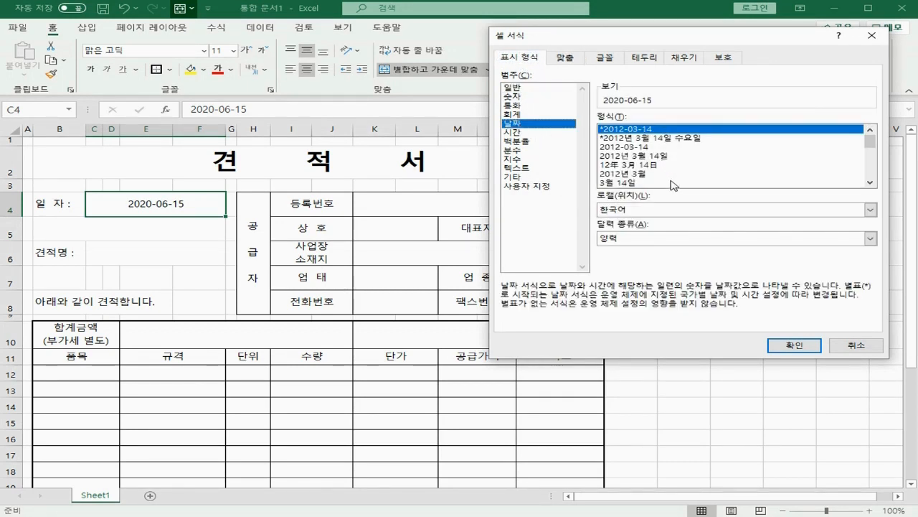
pyautogui.click(658, 156)
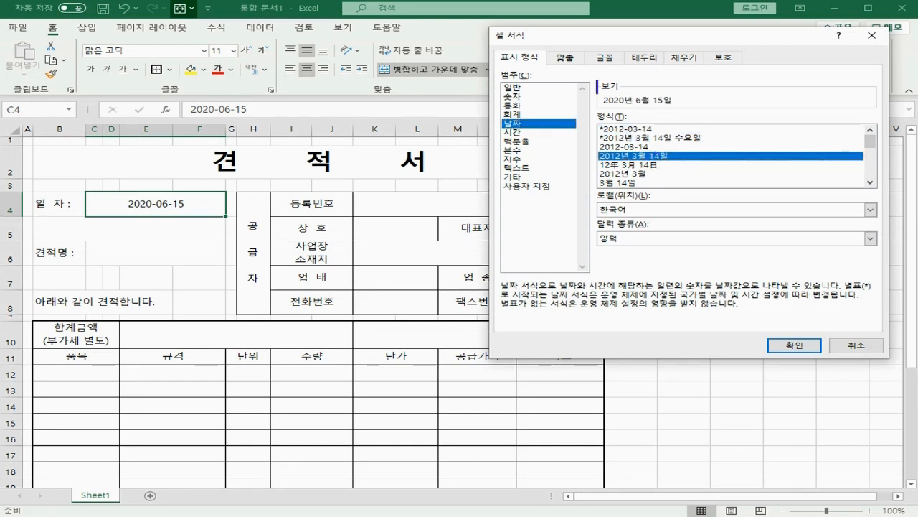
pyautogui.moveTo(596, 81); pyautogui.dragTo(687, 110)
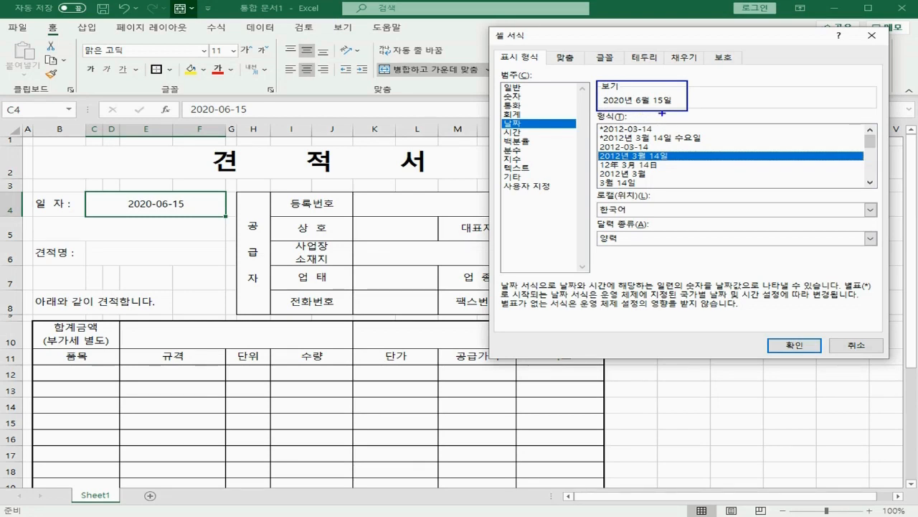
pyautogui.click(794, 345)
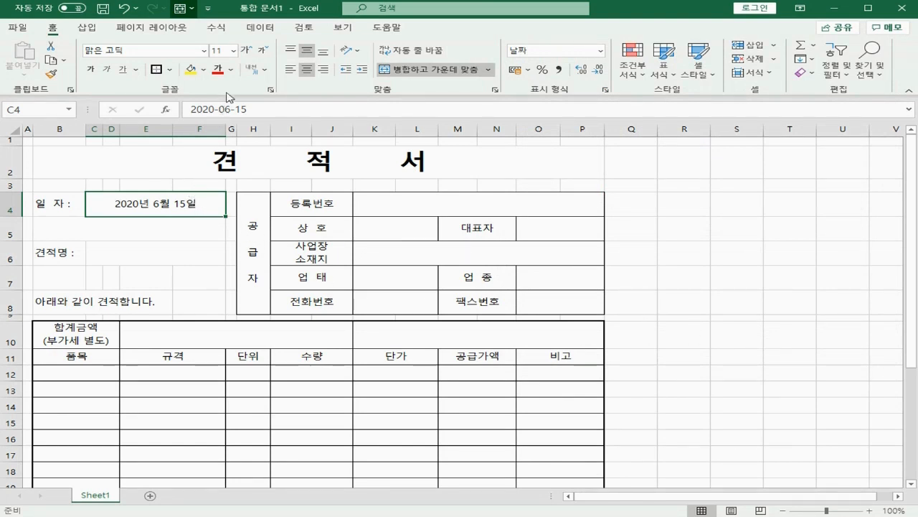
pyautogui.click(245, 52)
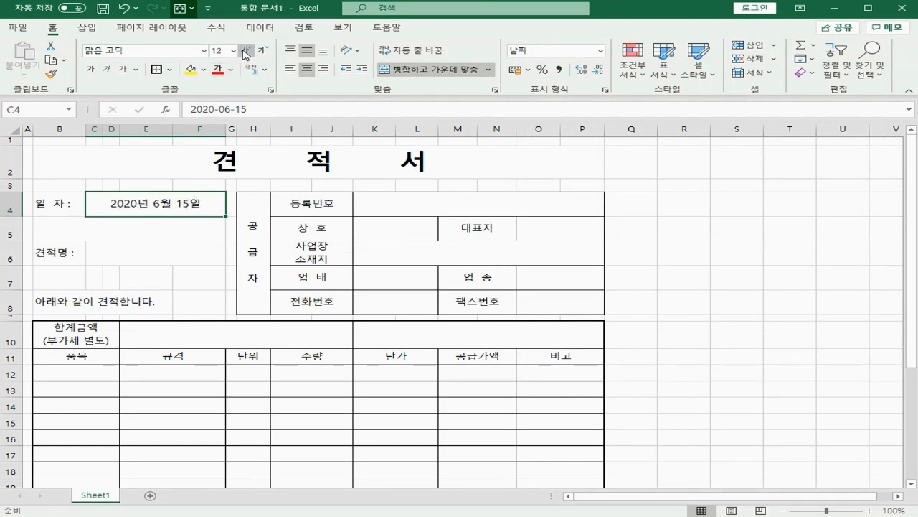
pyautogui.click(90, 69)
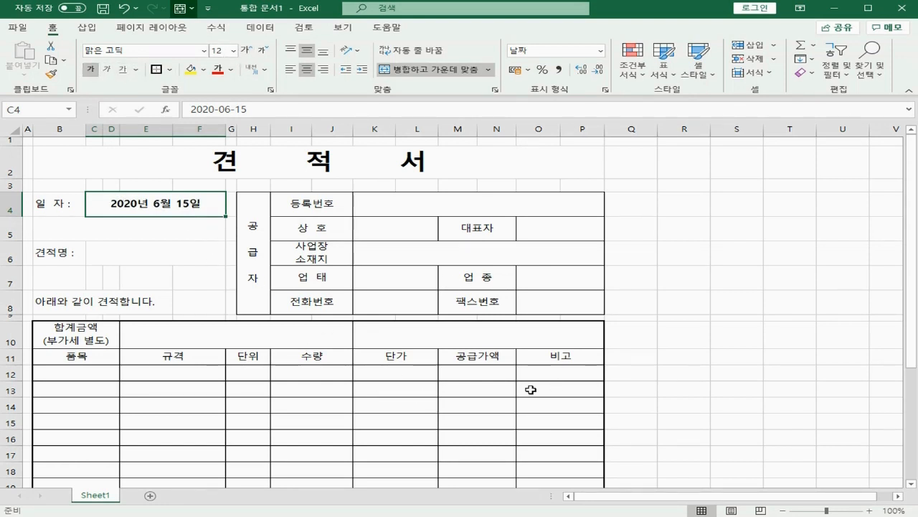
# - Enter the formula =I12*K12 in the first 공급가액 cell, M12, and fill it down the item rows through row 26
pyautogui.click(474, 377)
pyautogui.write('=')
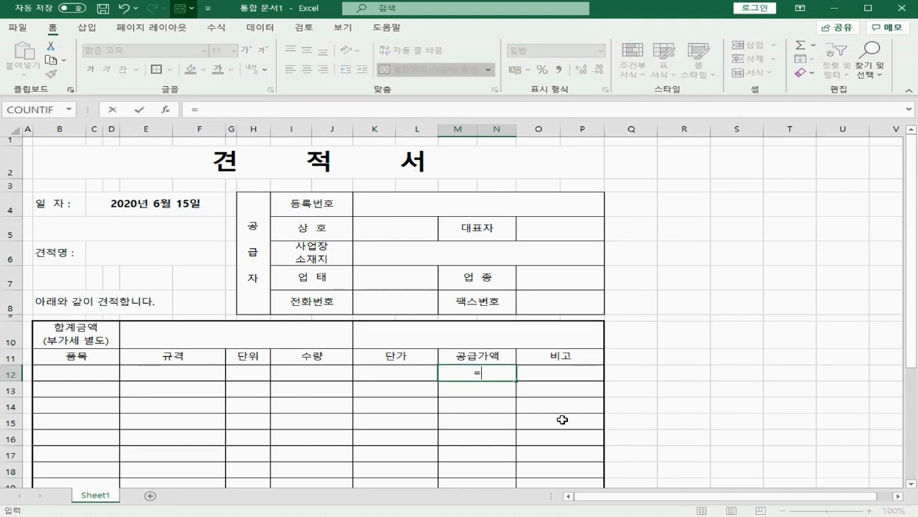
pyautogui.click(346, 372)
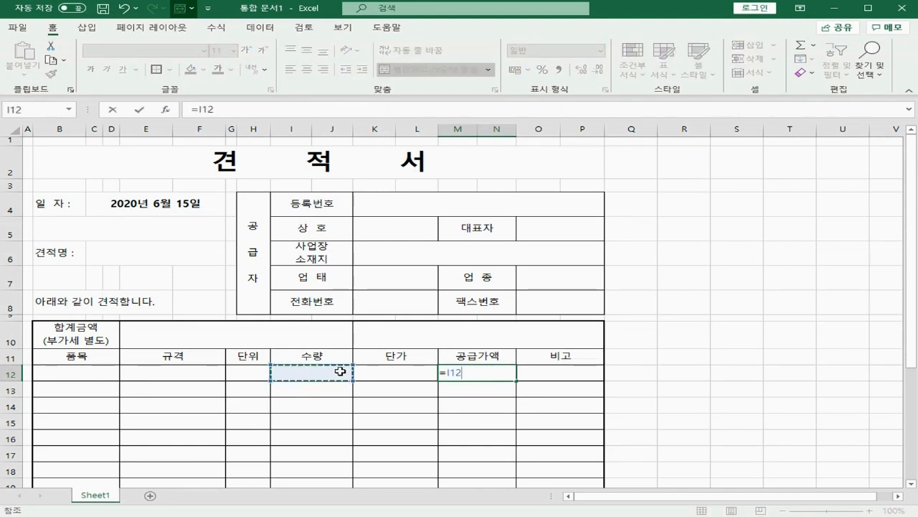
pyautogui.write('*')
pyautogui.click(372, 378)
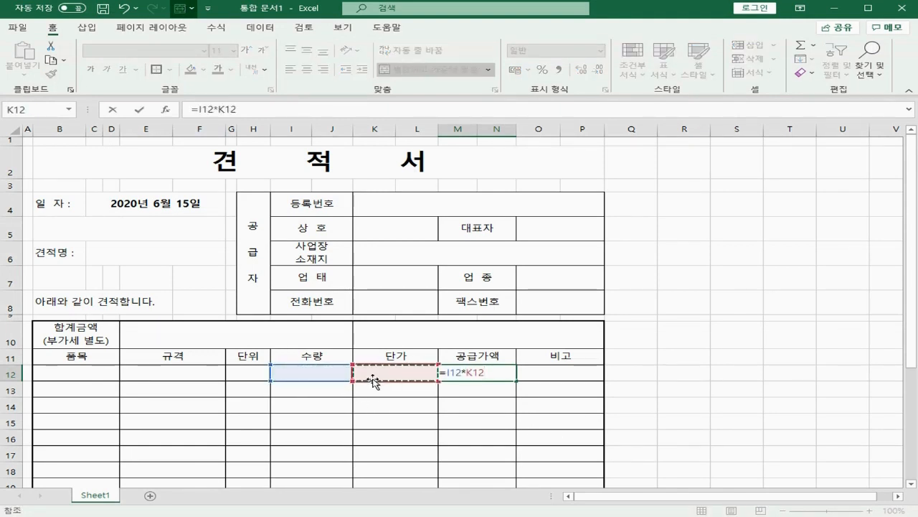
pyautogui.hotkey('ctrl', 'Return')
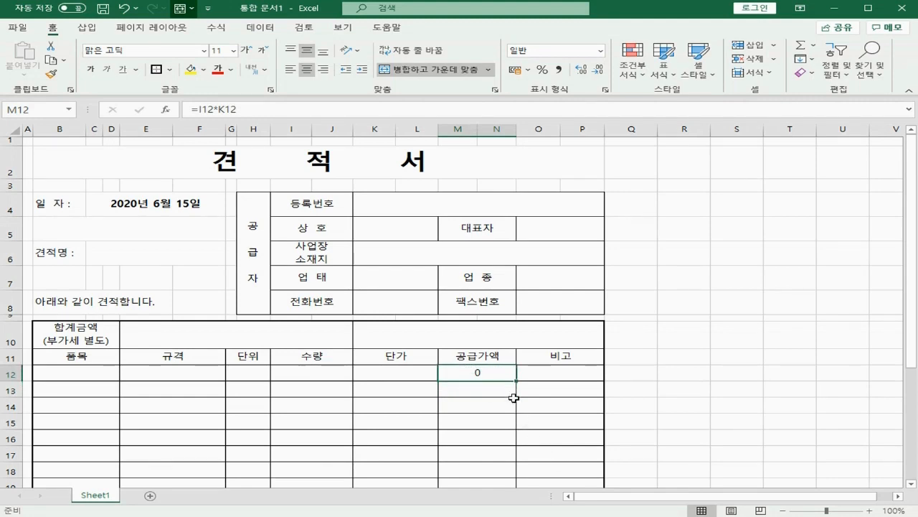
pyautogui.moveTo(515, 379); pyautogui.dragTo(478, 396)
# - Add an AutoSum total of the 공급가액 cells M12:N26 in cell M27 of the 합계 row
pyautogui.click(478, 404)
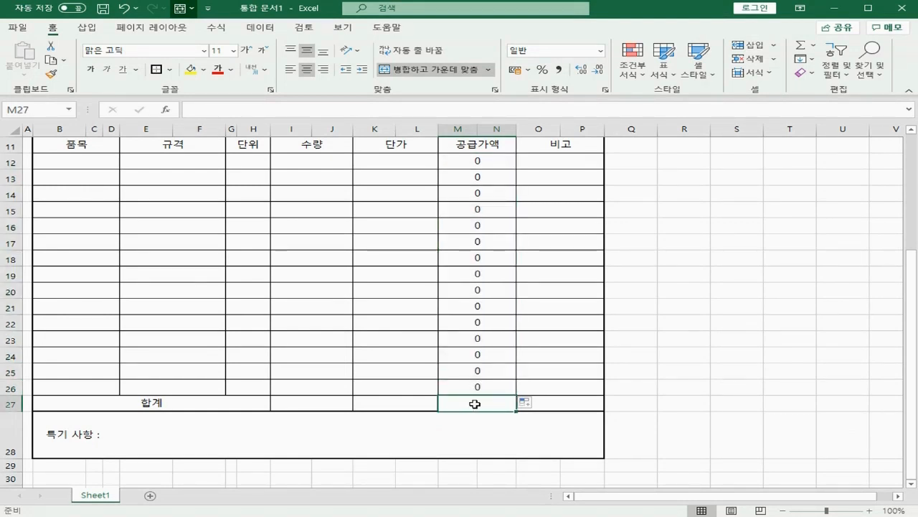
pyautogui.click(798, 45)
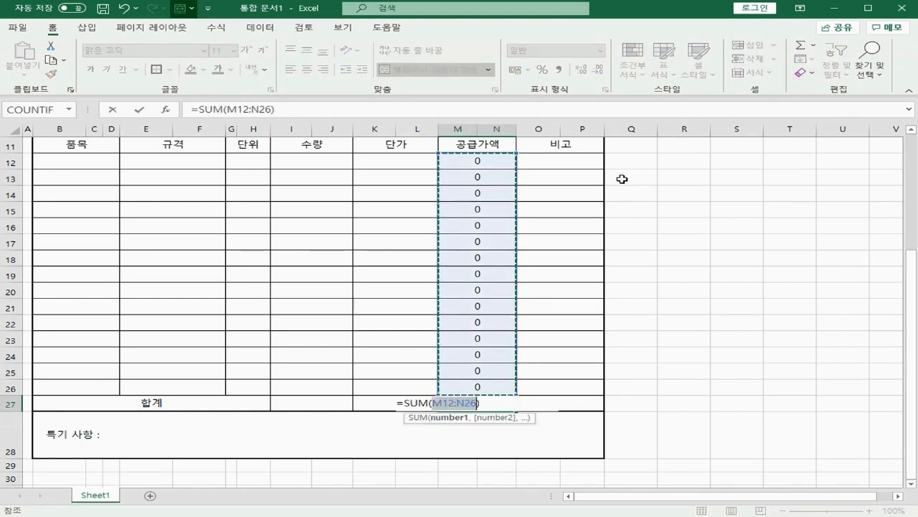
pyautogui.press('Return')
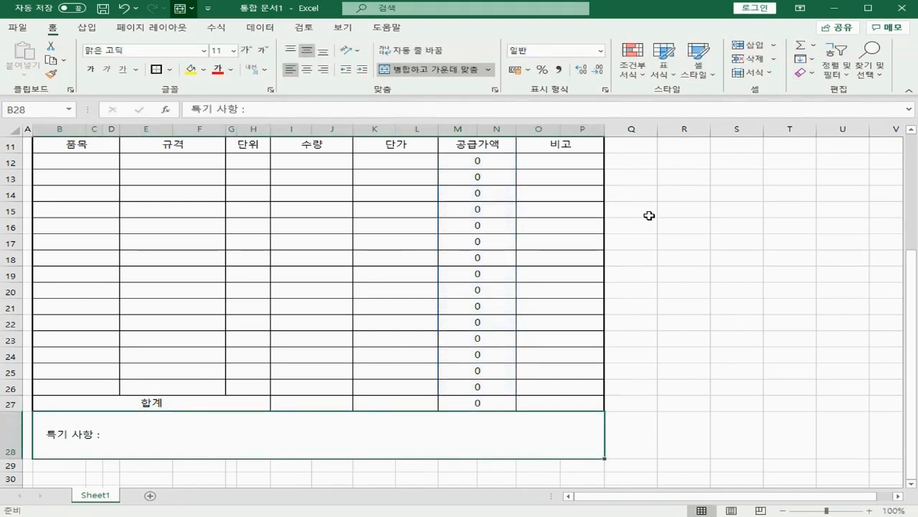
# - Enter 2000 as the 수량 and 100 as the 단가 in row 12
pyautogui.scroll(1, 575, 298)
pyautogui.scroll(2, 575, 299)
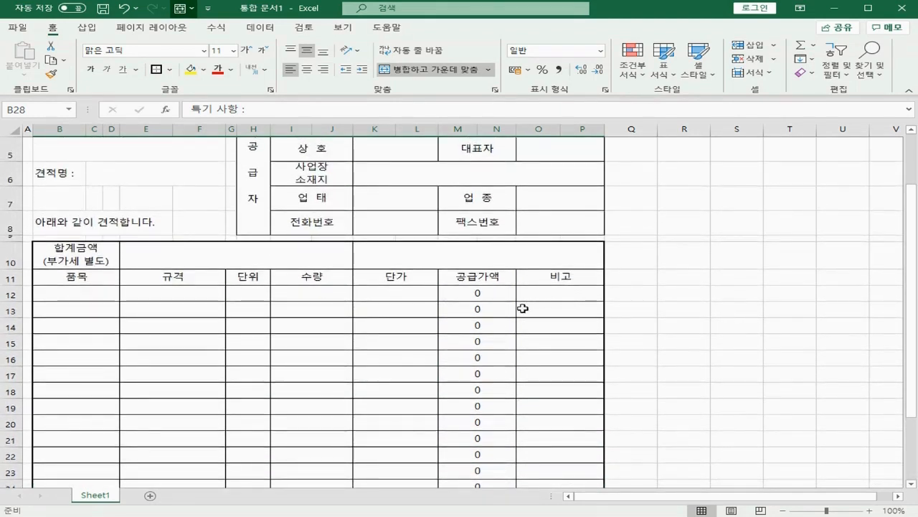
pyautogui.click(311, 291)
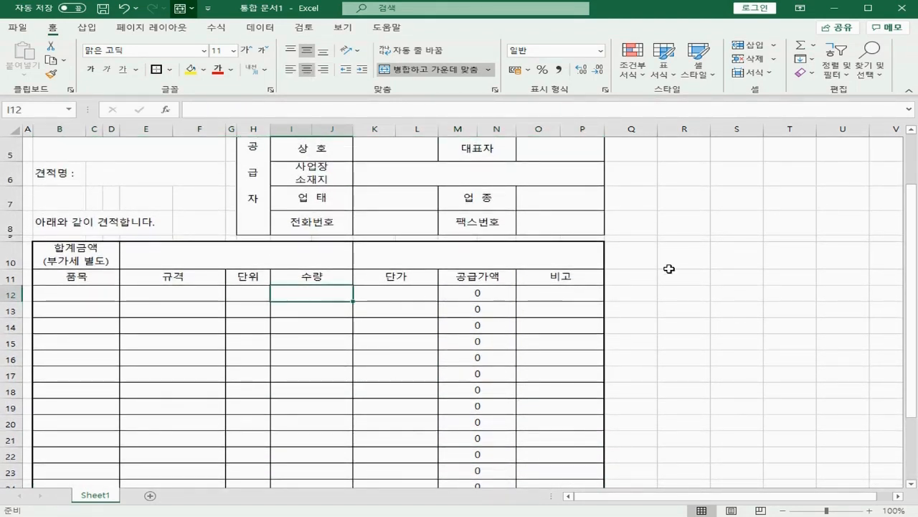
pyautogui.write('2000')
pyautogui.hotkey('ctrl', 'Return')
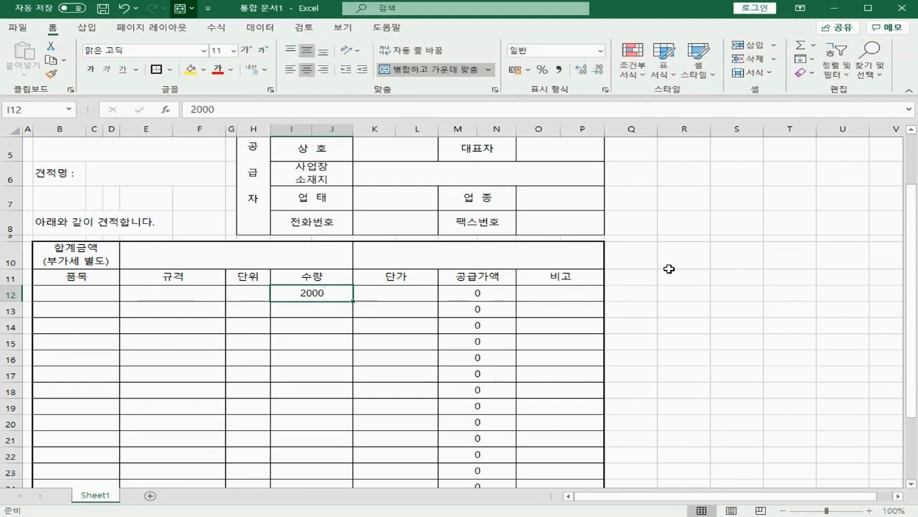
pyautogui.press('Tab')
pyautogui.write('100')
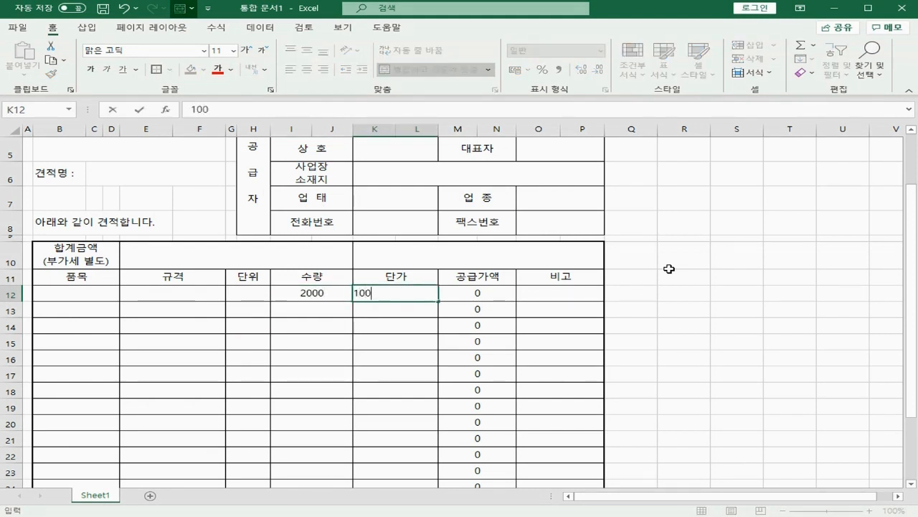
pyautogui.press('Return')
pyautogui.click(475, 310)
pyautogui.click(322, 312)
pyautogui.click(380, 310)
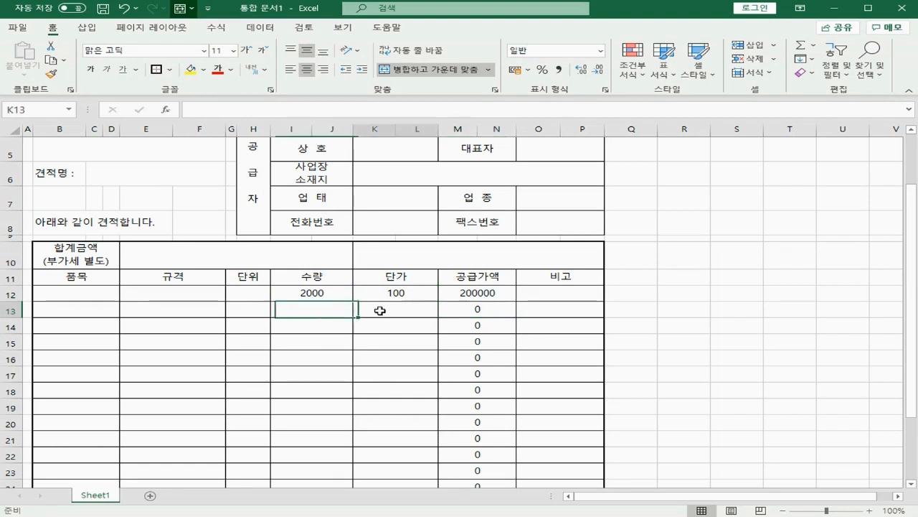
pyautogui.click(504, 308)
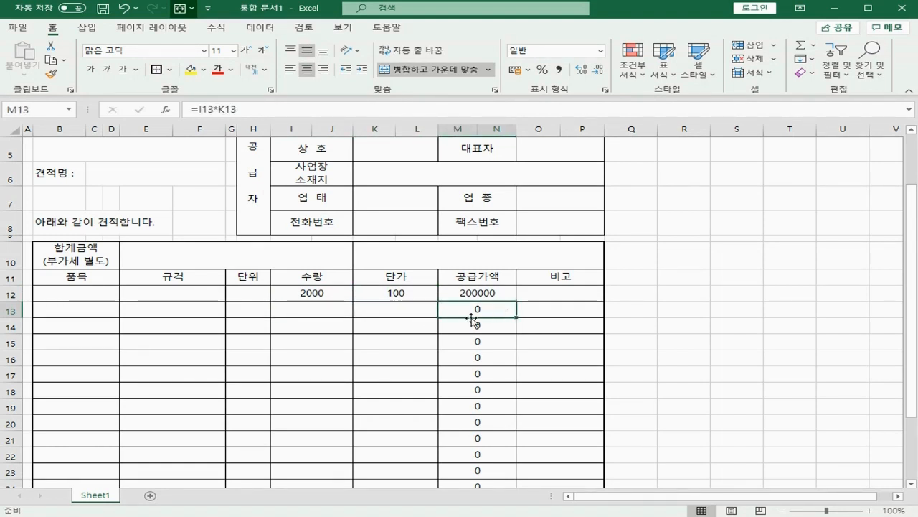
pyautogui.click(308, 309)
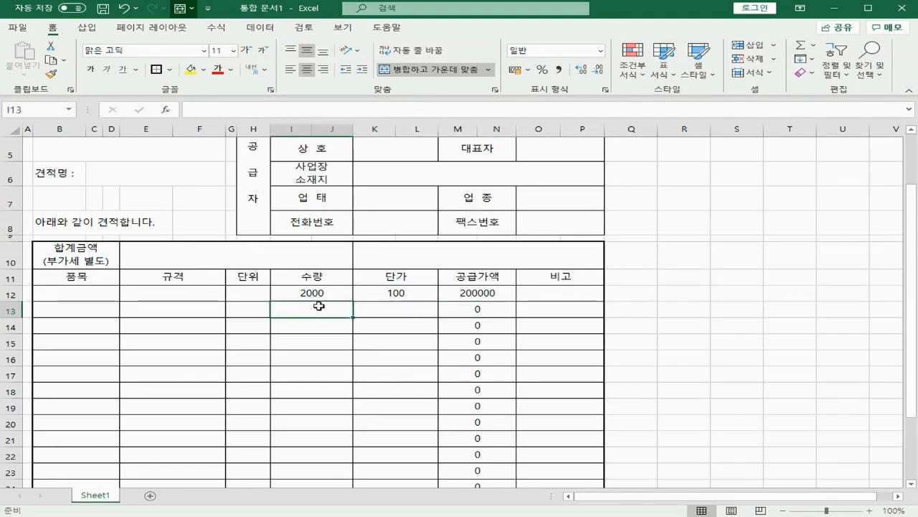
pyautogui.click(494, 312)
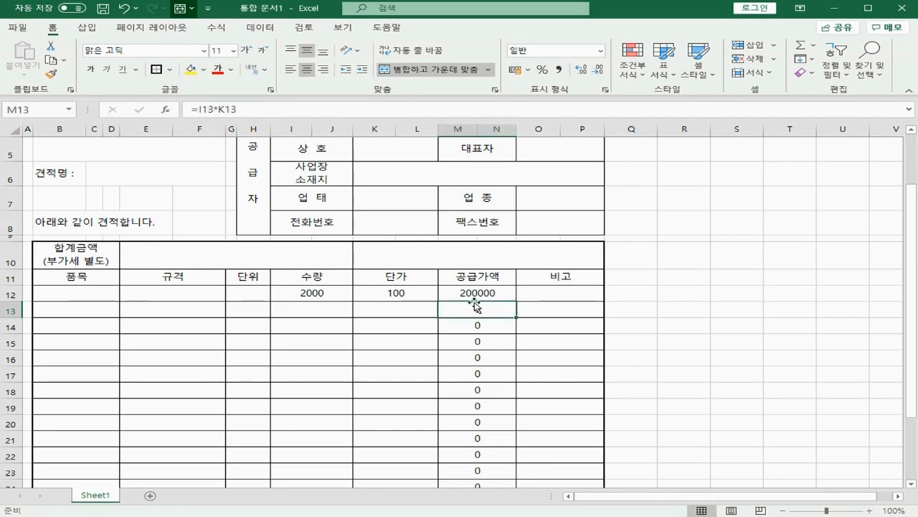
# - Replace the 공급가액 formula in M12 with =IF(I12="","",I12*K12) and fill it down through row 26
pyautogui.click(474, 294)
pyautogui.write('=')
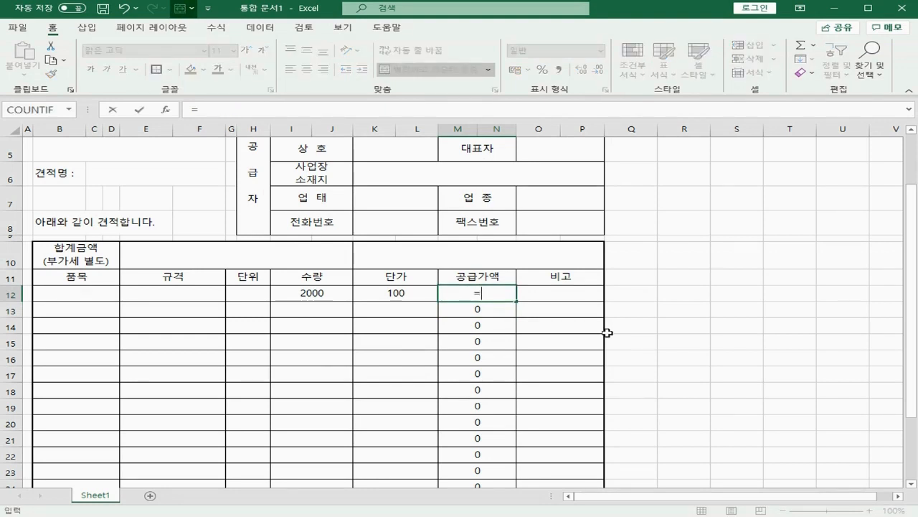
pyautogui.write('if(')
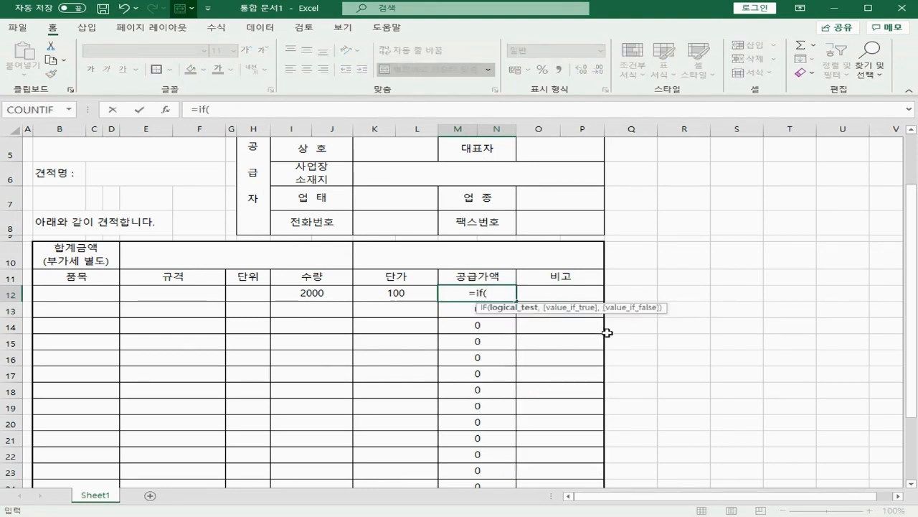
pyautogui.click(314, 295)
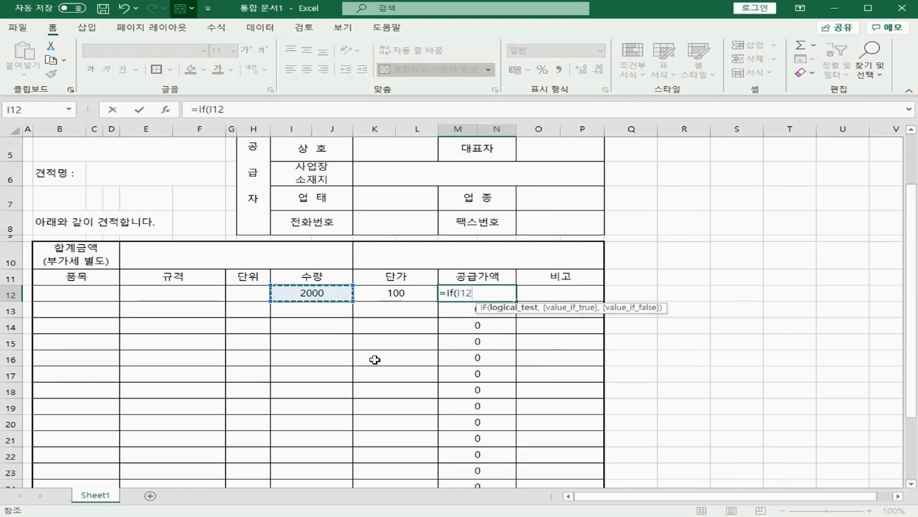
pyautogui.write('=')
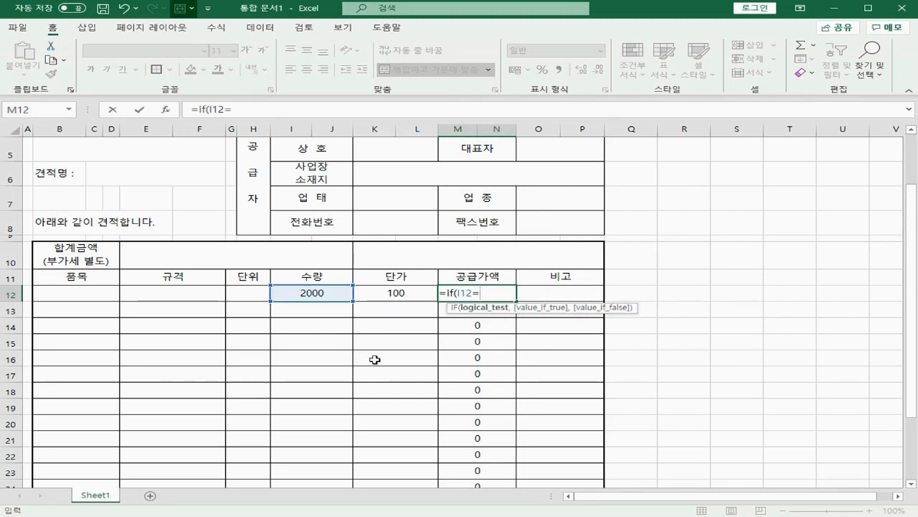
pyautogui.write('"",')
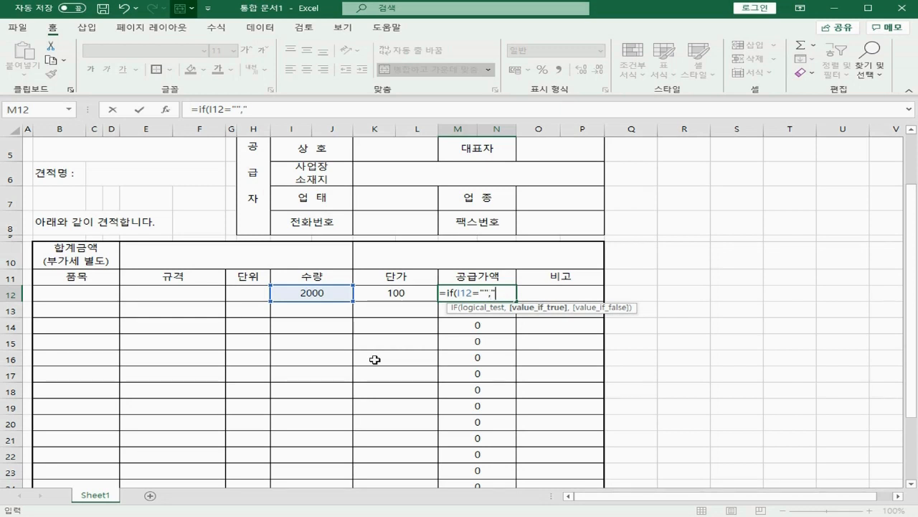
pyautogui.write('"",')
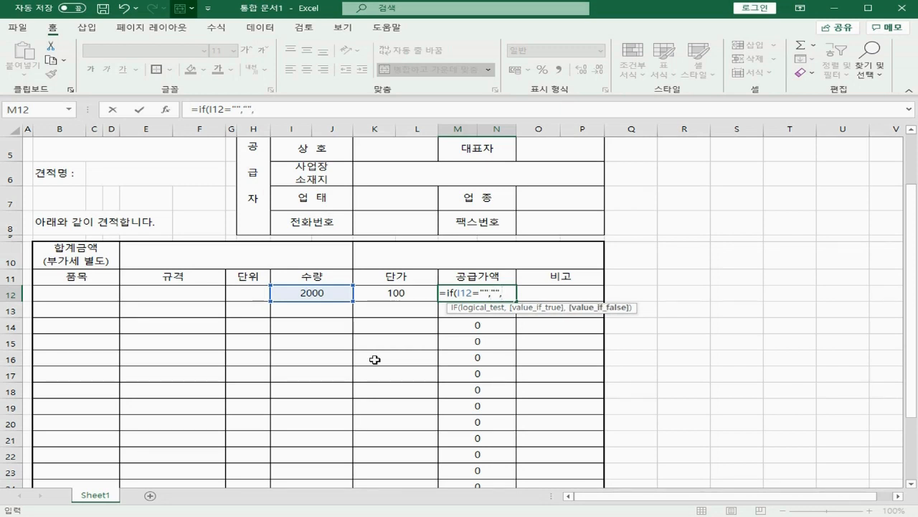
pyautogui.click(305, 293)
pyautogui.write('*')
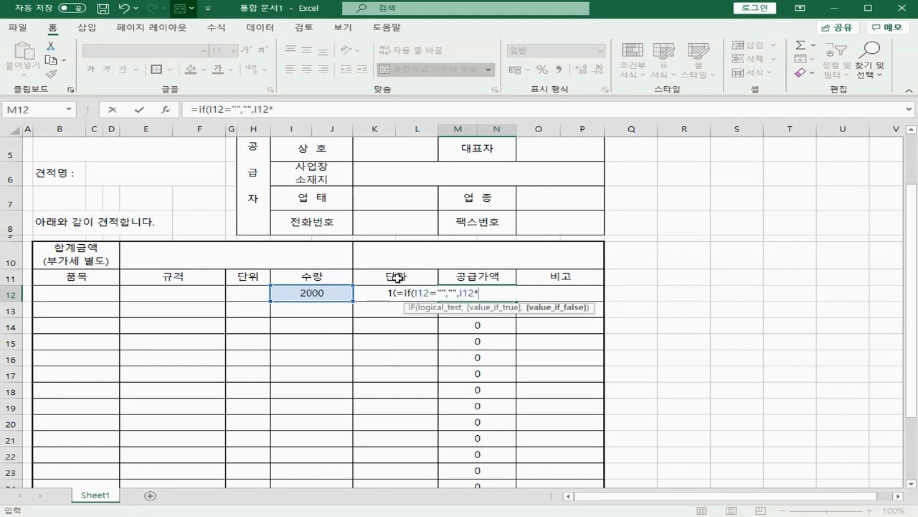
pyautogui.click(394, 293)
pyautogui.write(')')
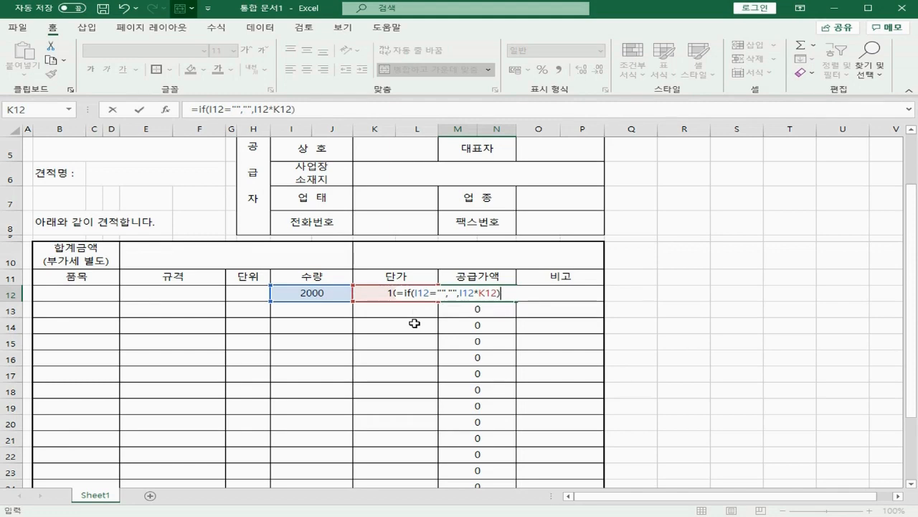
pyautogui.press('Return')
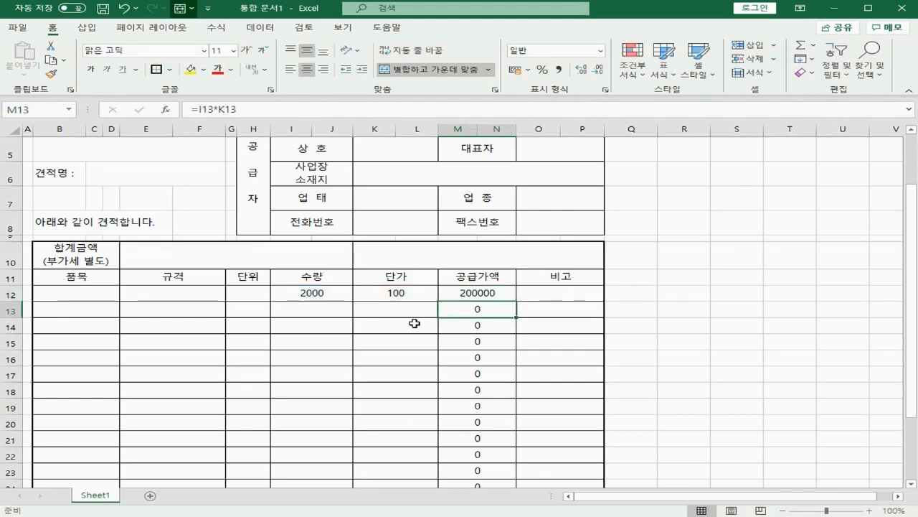
pyautogui.click(479, 294)
pyautogui.moveTo(515, 300); pyautogui.dragTo(501, 405)
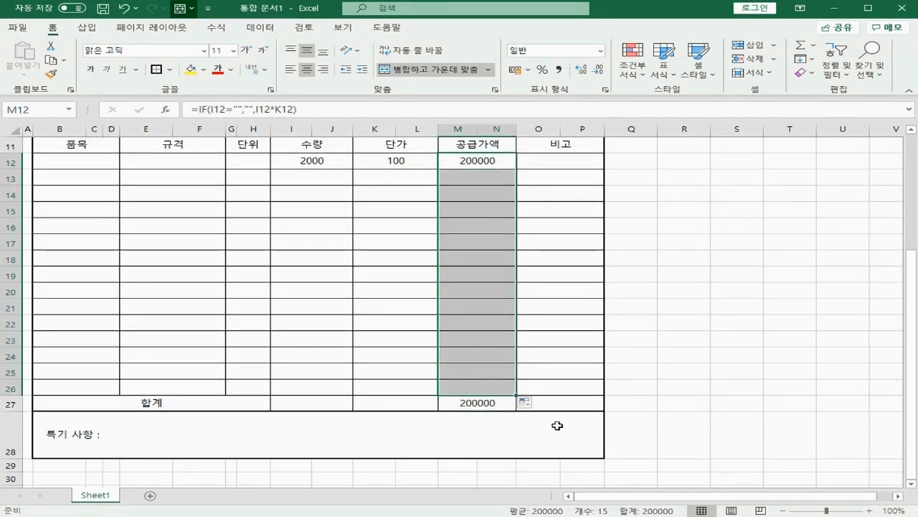
# - Apply the comma number style to the 수량, 단가 and 공급가액 cells in rows 12 to 27, including the 합계 row
pyautogui.scroll(1, 234, 342)
pyautogui.click(316, 222)
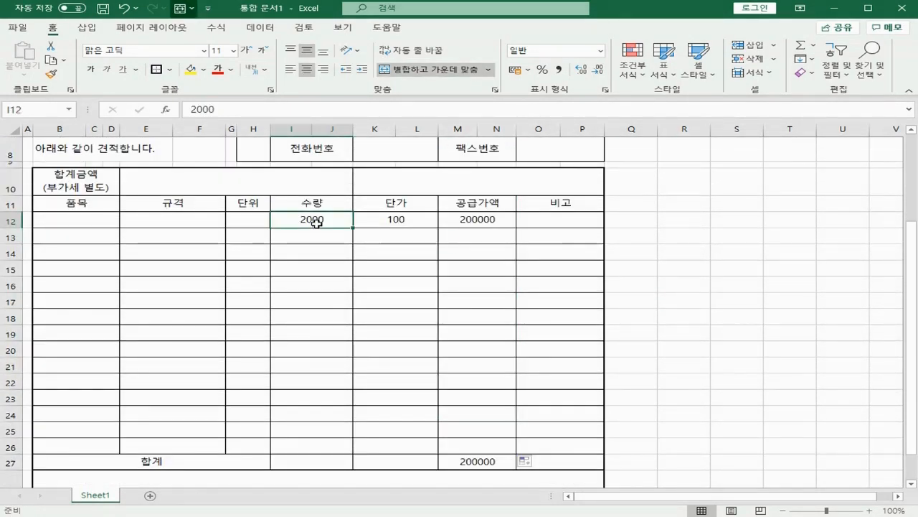
pyautogui.click(385, 222)
pyautogui.click(466, 222)
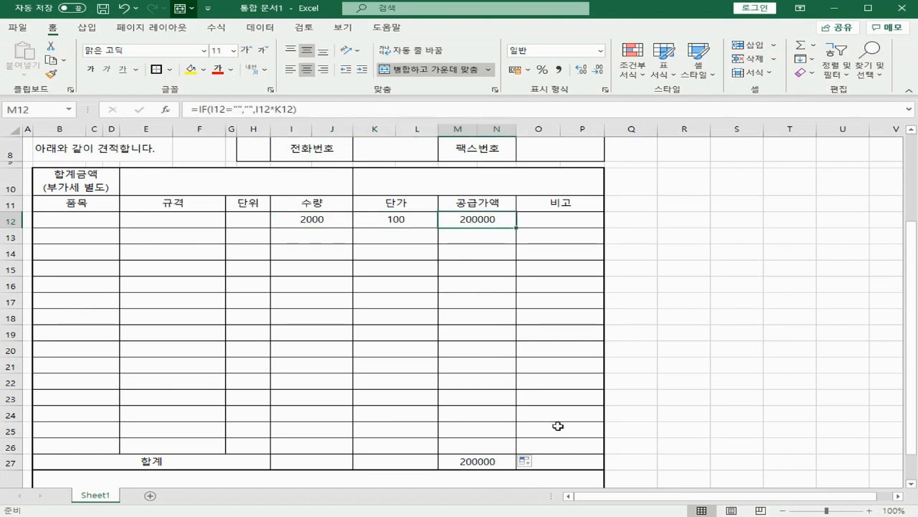
pyautogui.click(467, 460)
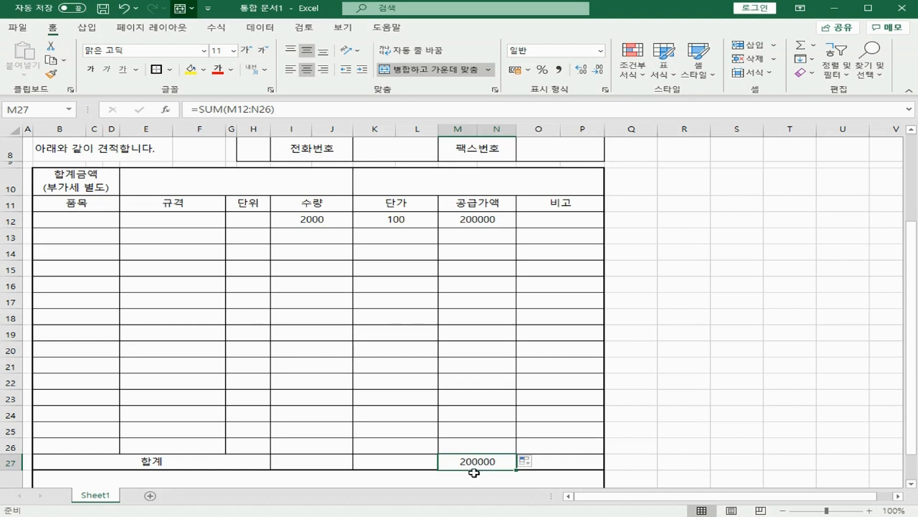
pyautogui.click(305, 219)
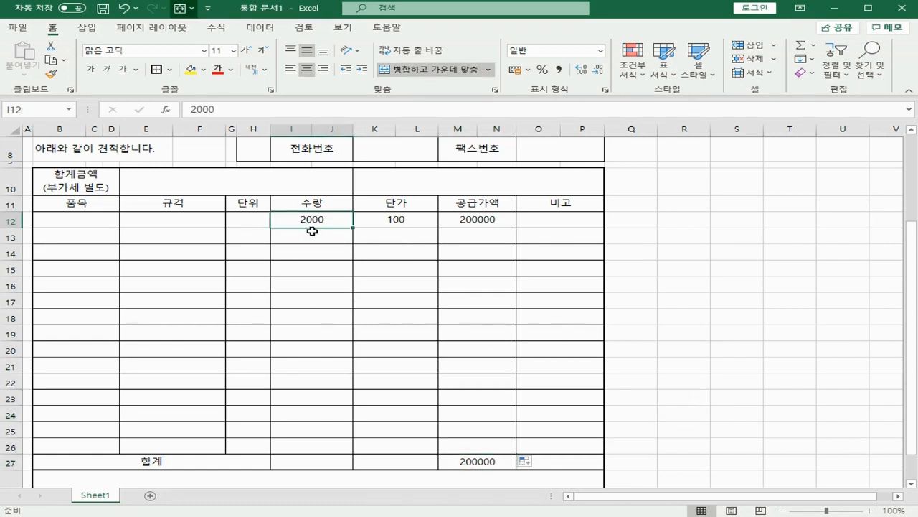
pyautogui.keyDown('shift'); pyautogui.click(475, 463); pyautogui.keyUp('shift')
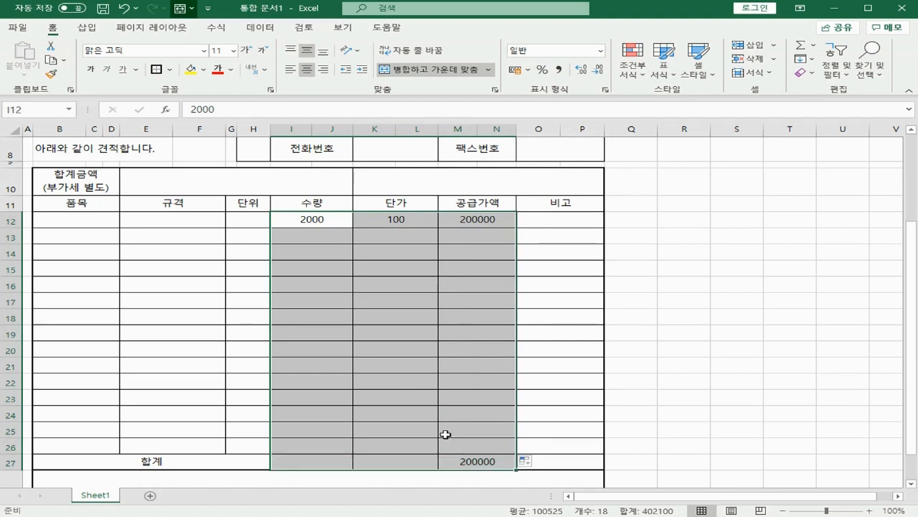
pyautogui.click(560, 70)
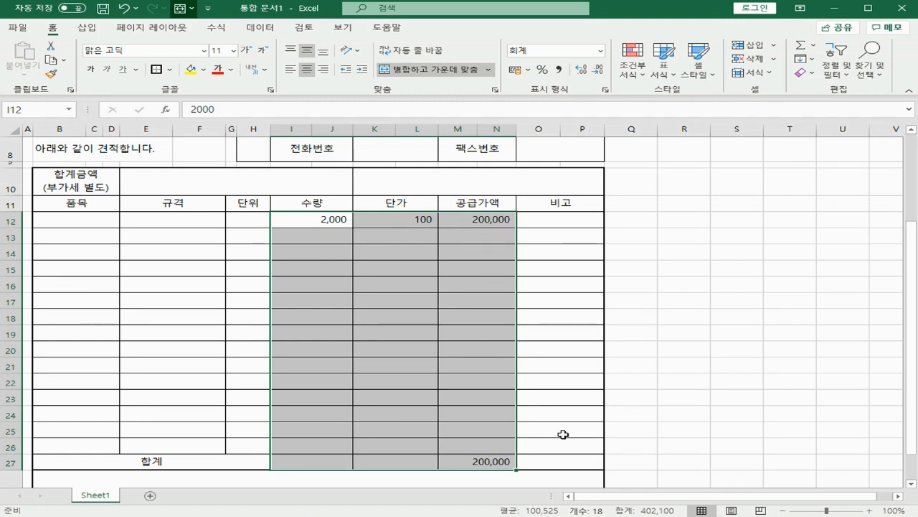
pyautogui.click(477, 461)
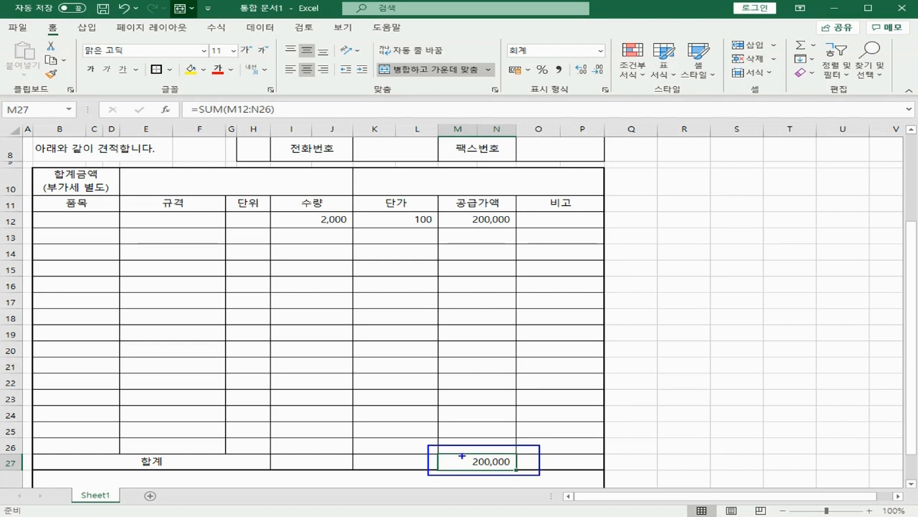
pyautogui.moveTo(463, 457)
pyautogui.mouseDown()
pyautogui.moveTo(228, 190)
pyautogui.moveTo(223, 204)
pyautogui.mouseUp()
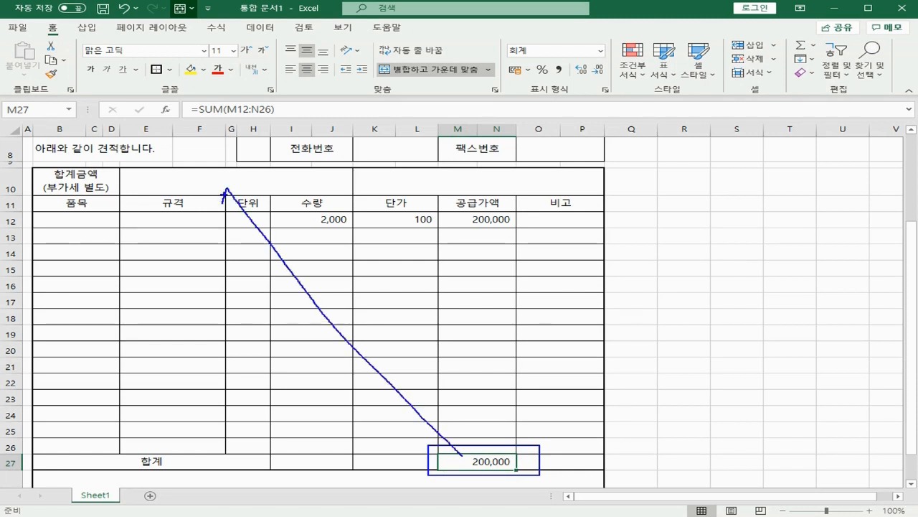
pyautogui.moveTo(468, 448)
pyautogui.mouseDown()
pyautogui.moveTo(423, 192)
pyautogui.moveTo(442, 191)
pyautogui.mouseUp()
pyautogui.press('Escape')
# - Link the 합계금액 cell E10 to the 합계 row's 공급가액 total with the formula =M27
pyautogui.click(182, 181)
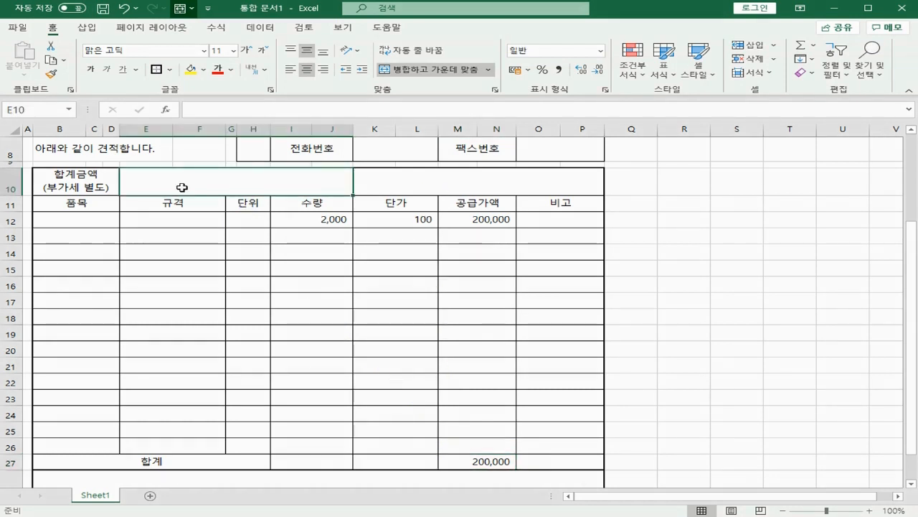
pyautogui.write('=')
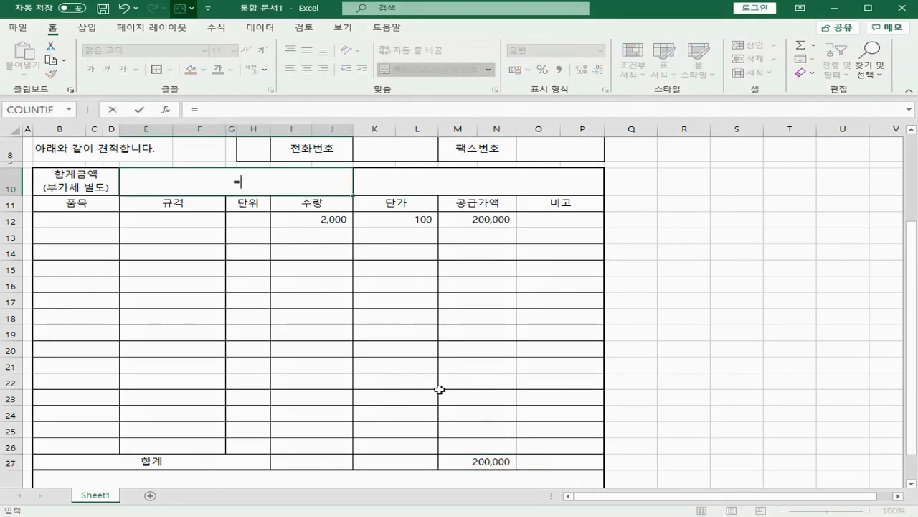
pyautogui.click(464, 465)
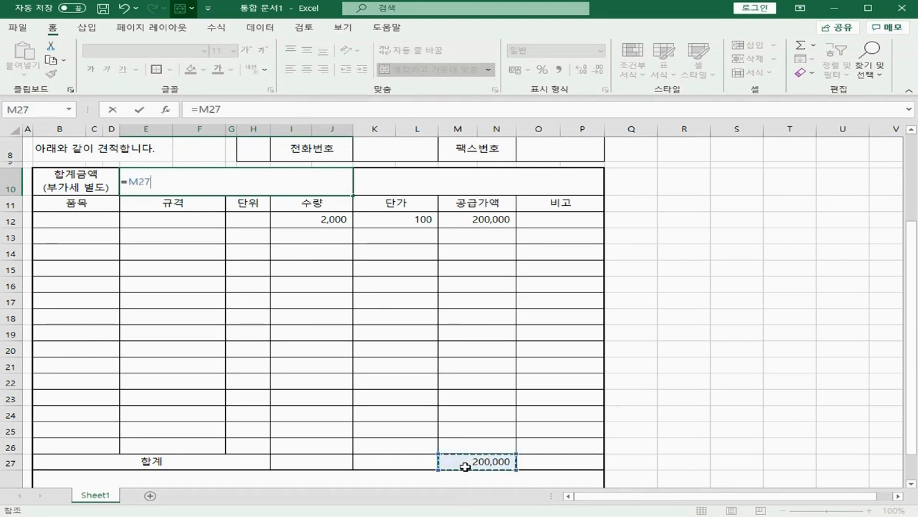
pyautogui.press('Return')
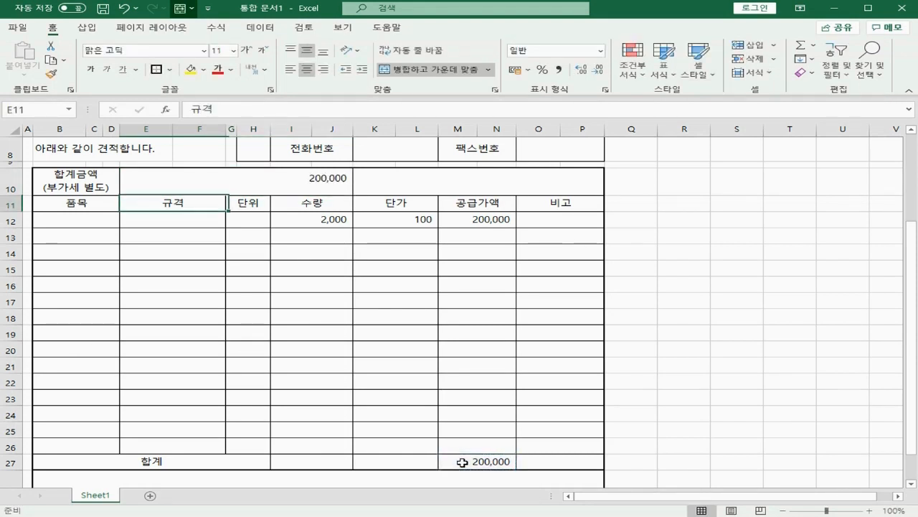
# - Enter the formula =E10 in the empty merged cell K10 of the 합계금액 row
pyautogui.click(429, 189)
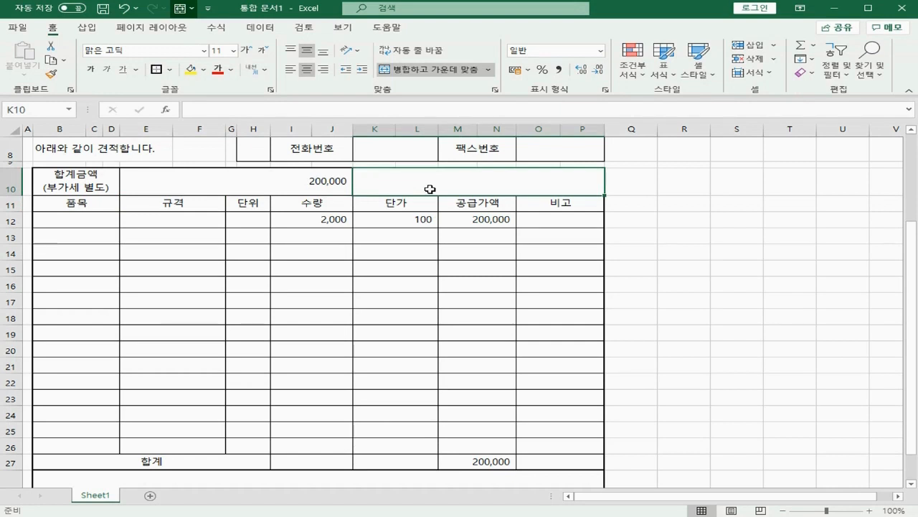
pyautogui.write('=')
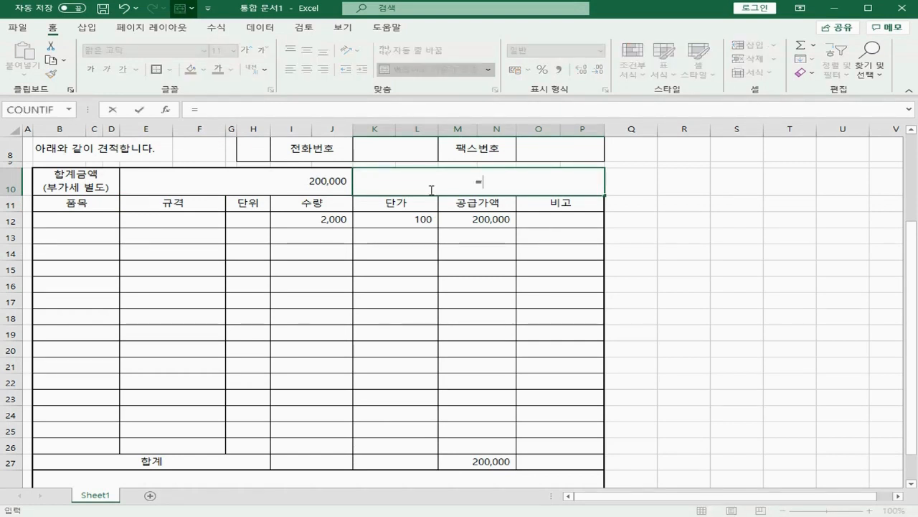
pyautogui.click(288, 182)
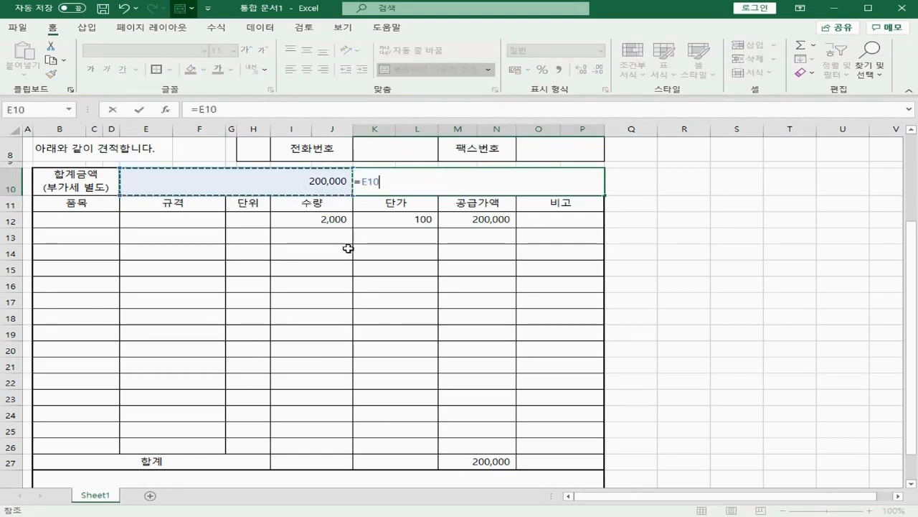
pyautogui.press('Return')
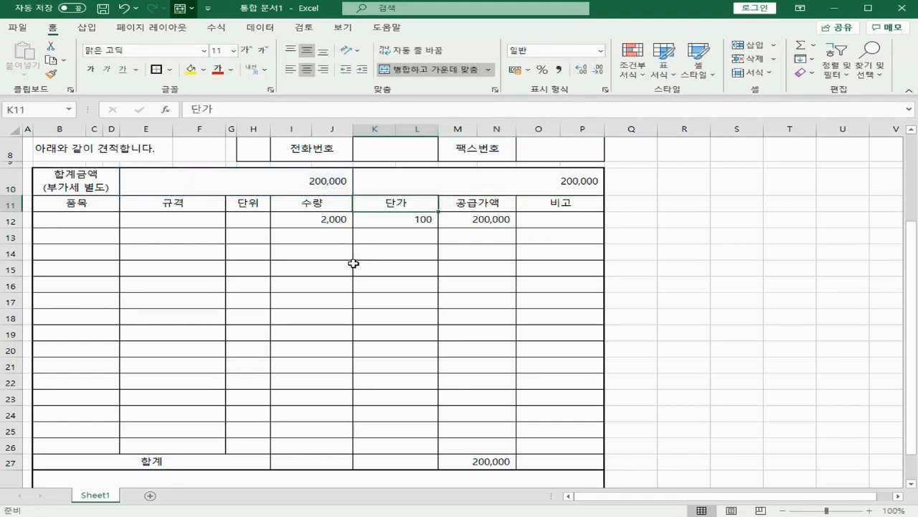
# - Choose the 숫자(한글) format from the 기타 number category for the 합계금액 cell E10
pyautogui.click(265, 187)
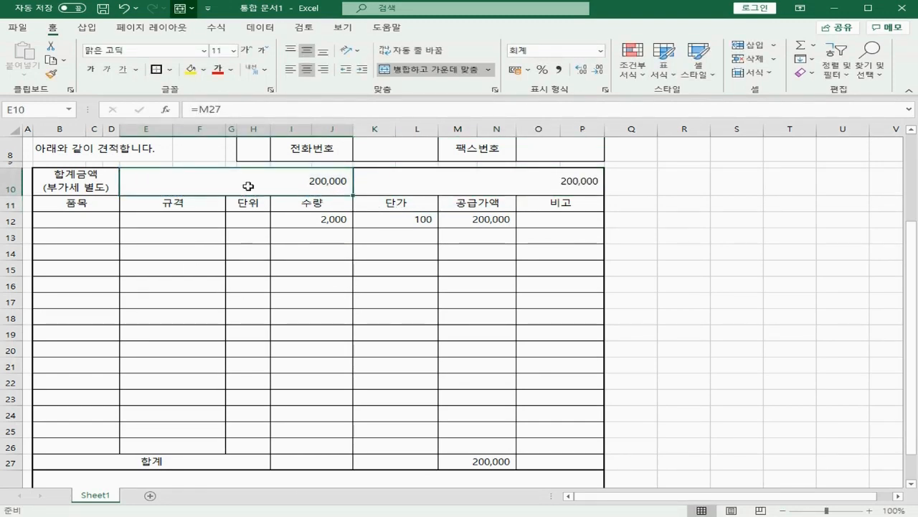
pyautogui.hotkey('ctrl', '1')
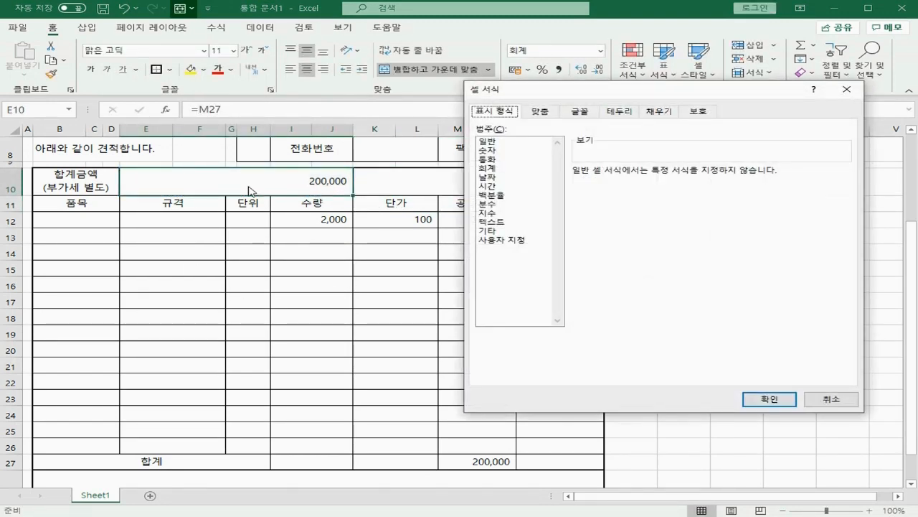
pyautogui.click(491, 232)
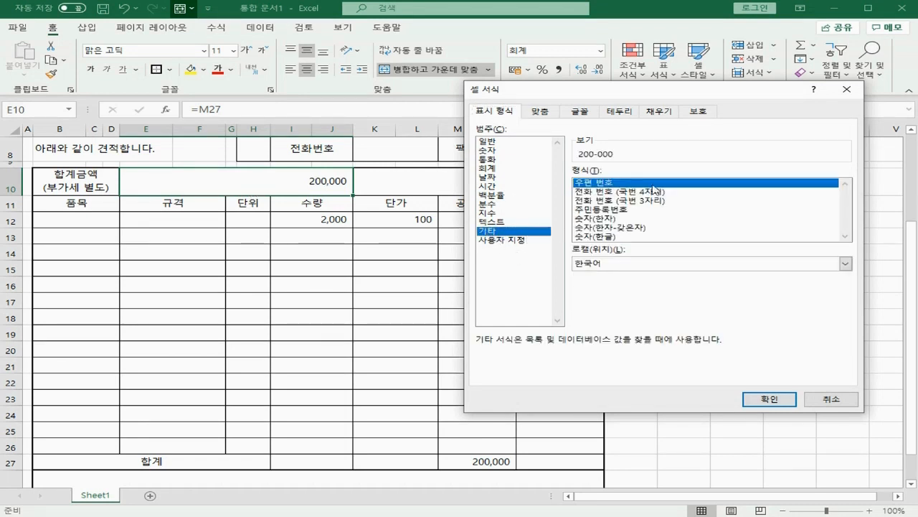
pyautogui.click(603, 237)
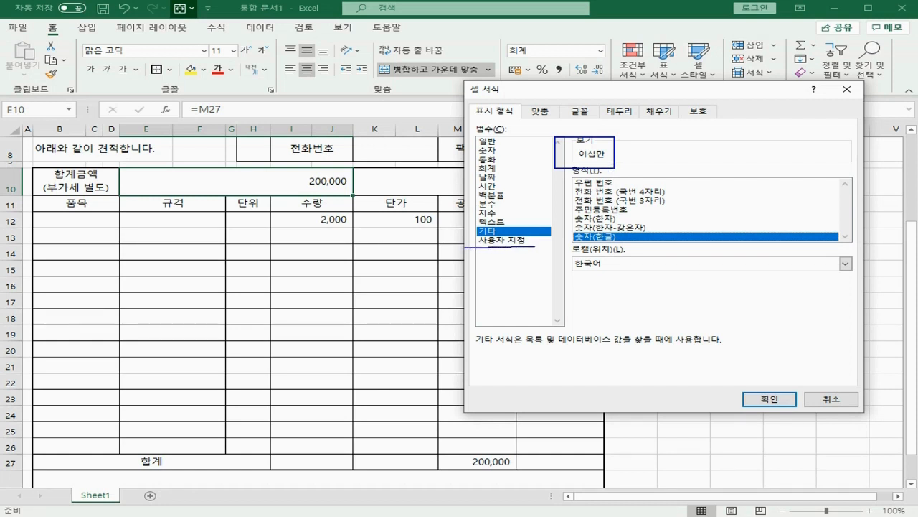
# - Turn E10's number format into the custom code "일금"[DBNum4][$-ko-KR]G/표준"원정" and apply it
pyautogui.click(518, 241)
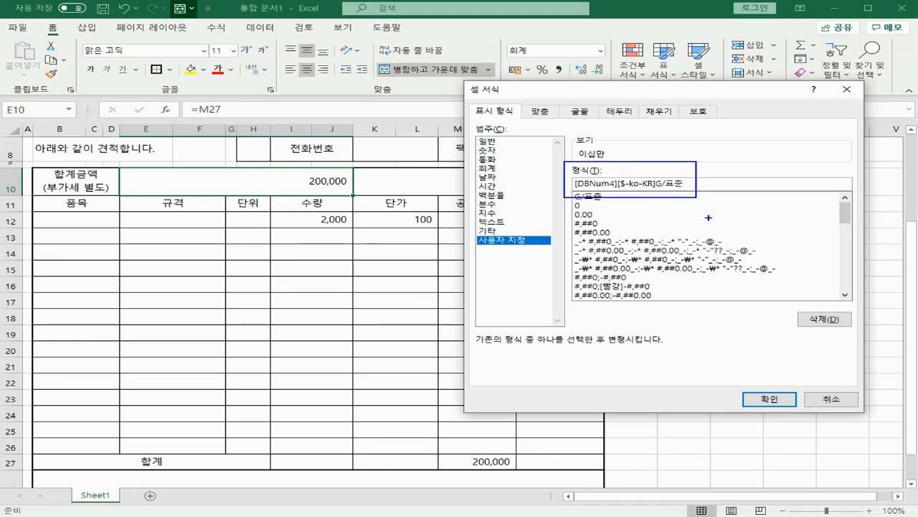
pyautogui.click(694, 183)
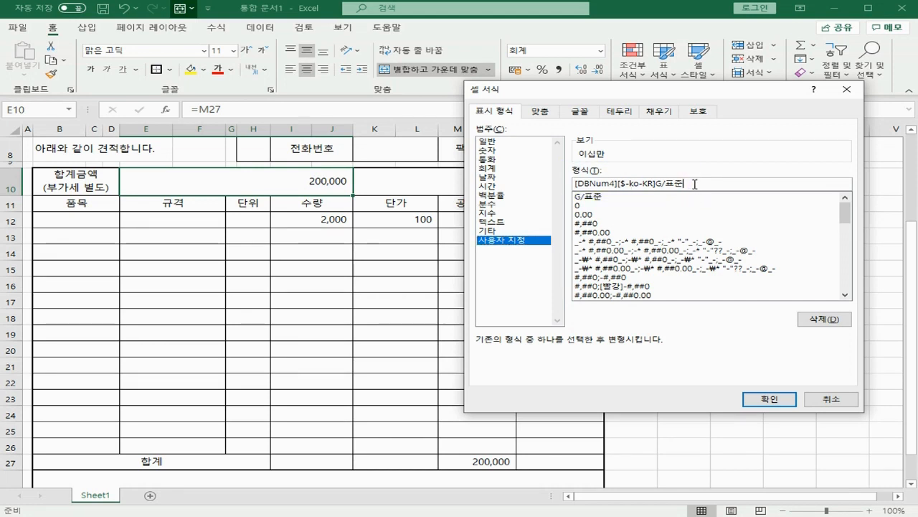
pyautogui.write('"')
pyautogui.write('d')
pyautogui.write('정"')
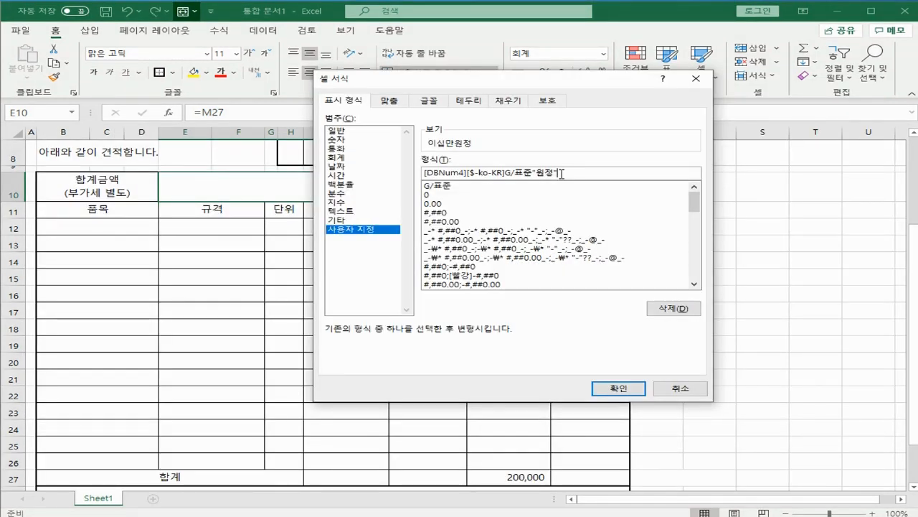
pyautogui.write('"일')
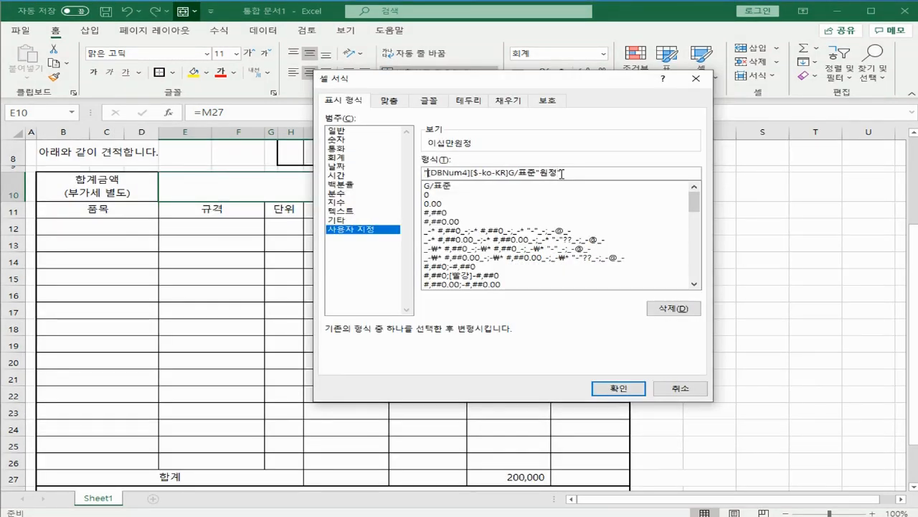
pyautogui.write('ㄱ')
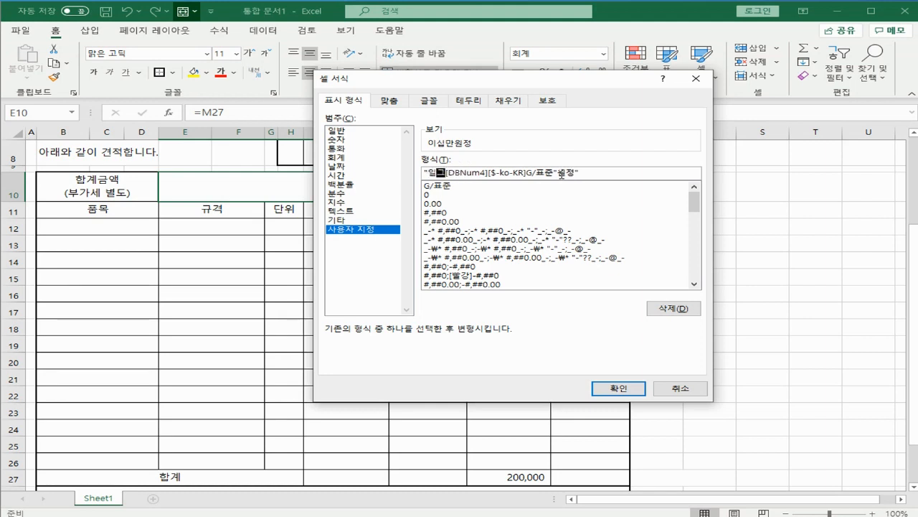
pyautogui.write('"')
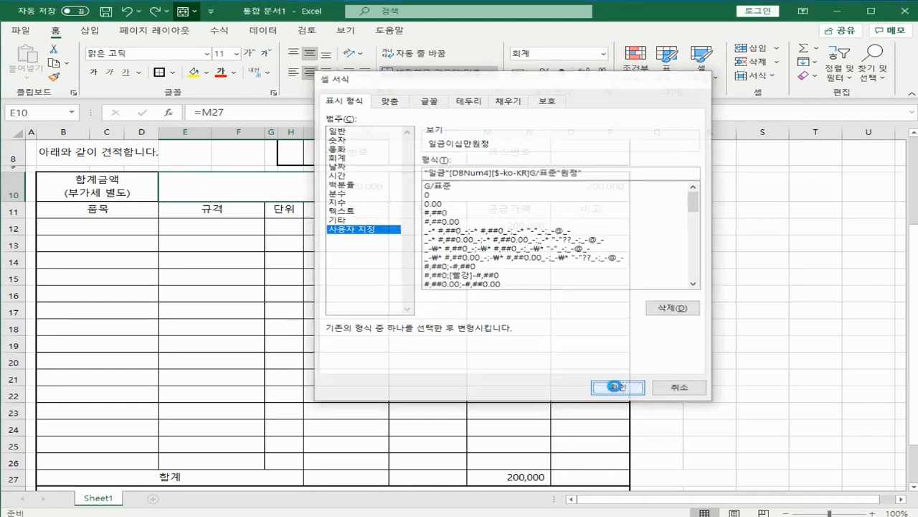
pyautogui.click(615, 387)
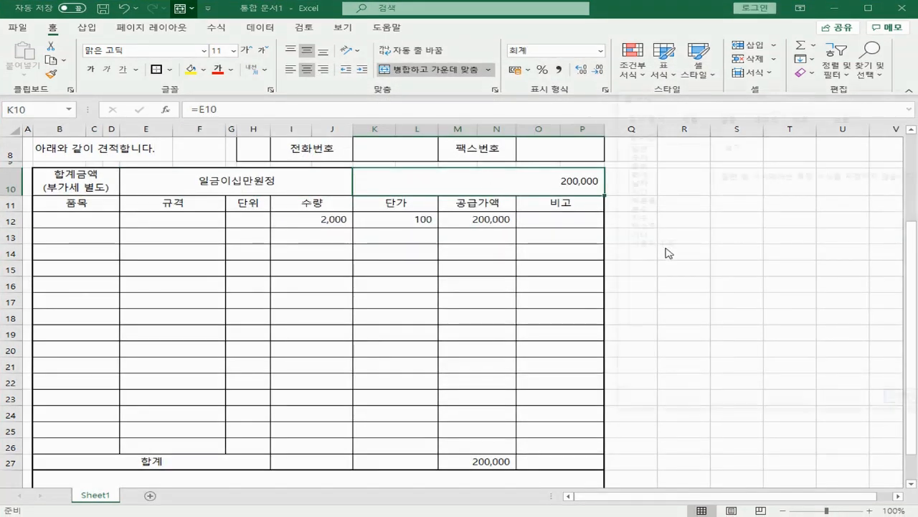
# - Apply the custom number format (₩#,##0) to cell K10 in the 합계금액 row
pyautogui.hotkey('ctrl', '1')
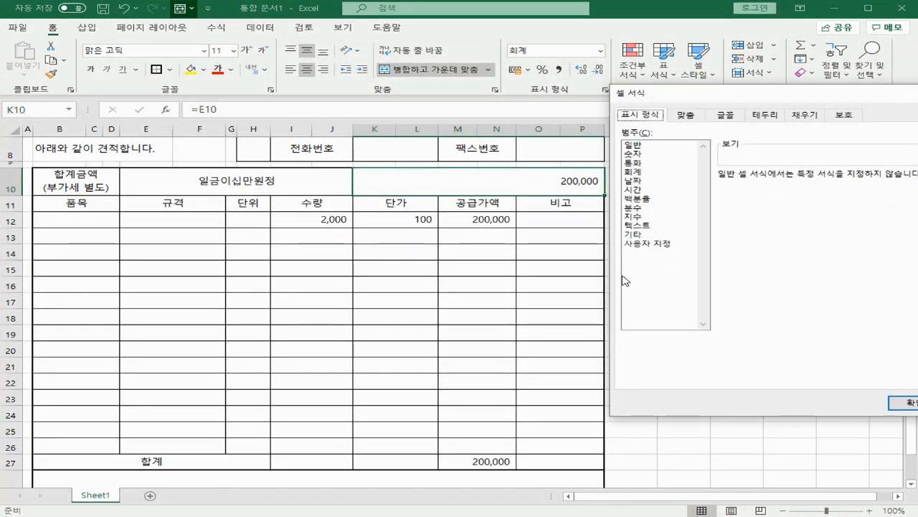
pyautogui.click(649, 244)
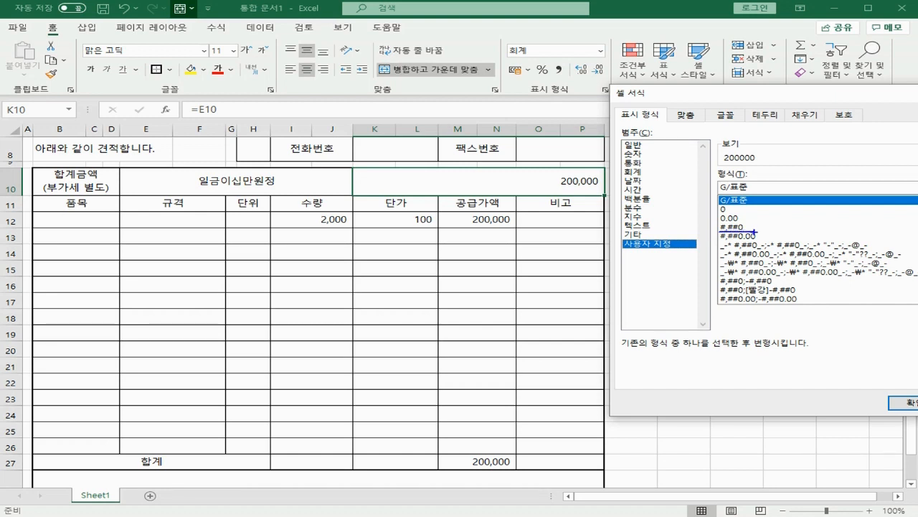
pyautogui.click(738, 227)
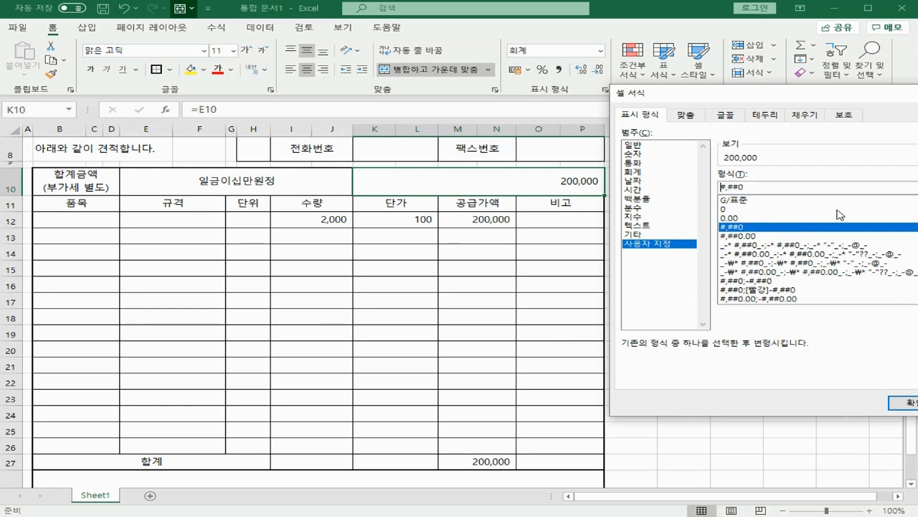
pyautogui.write('(')
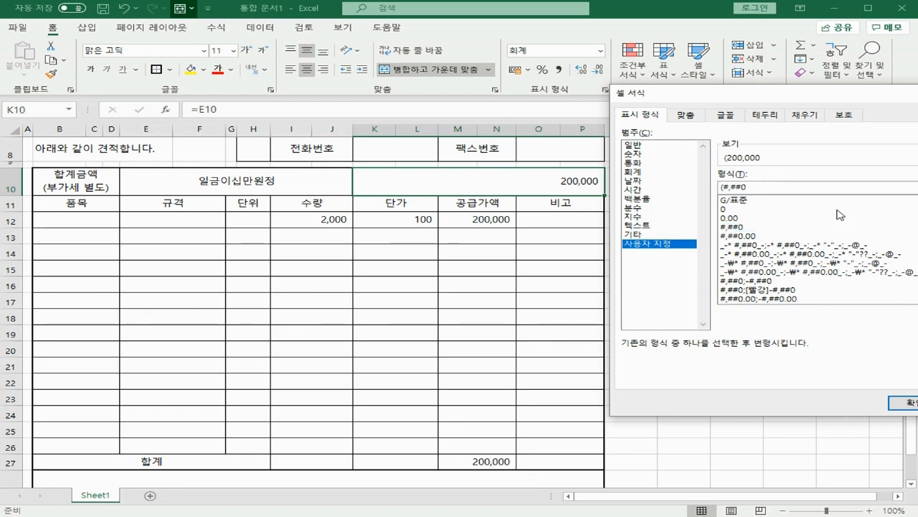
pyautogui.write('₩')
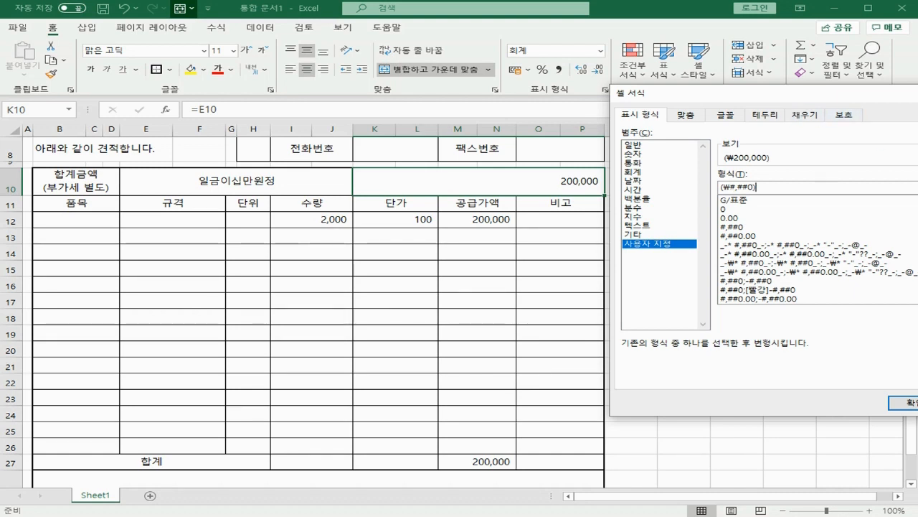
pyautogui.click(908, 402)
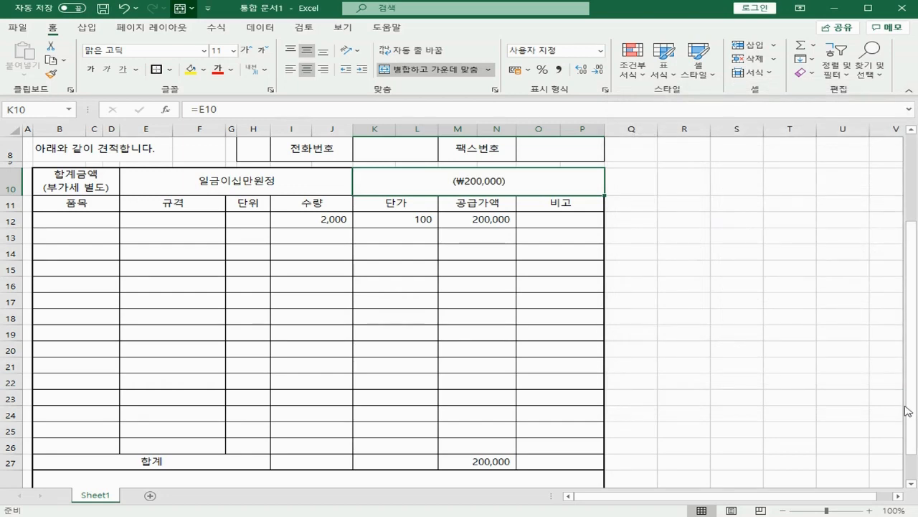
# - Right-align the amount in words in E10 and left-align the numeric amount in K10
pyautogui.keyDown('ctrl'); pyautogui.scroll(1, 259, 317); pyautogui.keyUp('ctrl')
pyautogui.click(259, 317)
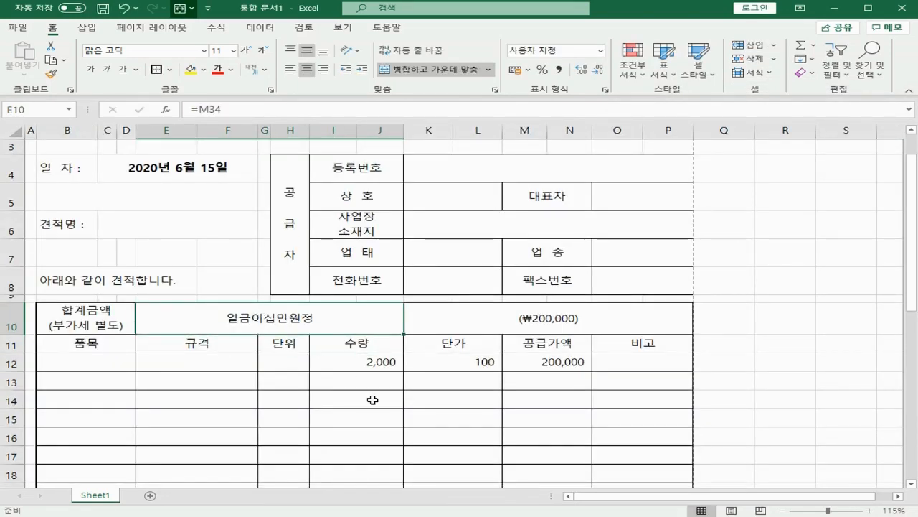
pyautogui.click(521, 323)
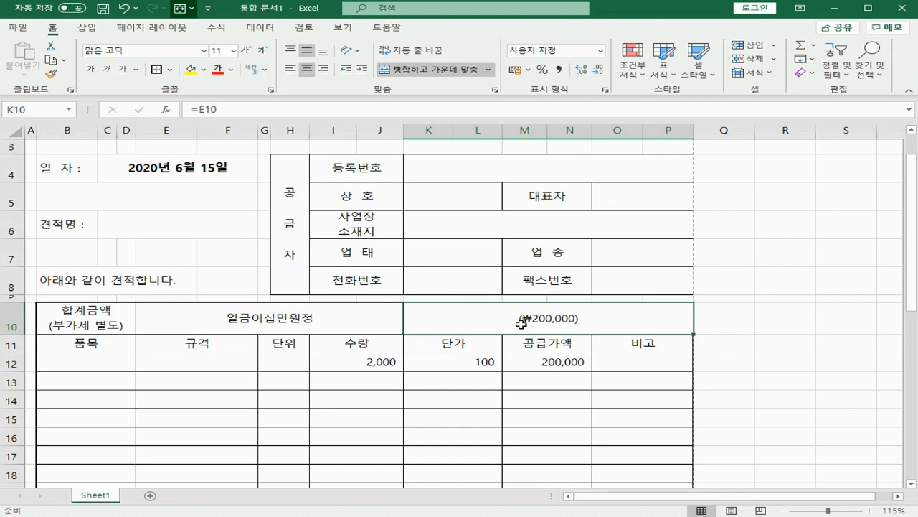
pyautogui.click(384, 322)
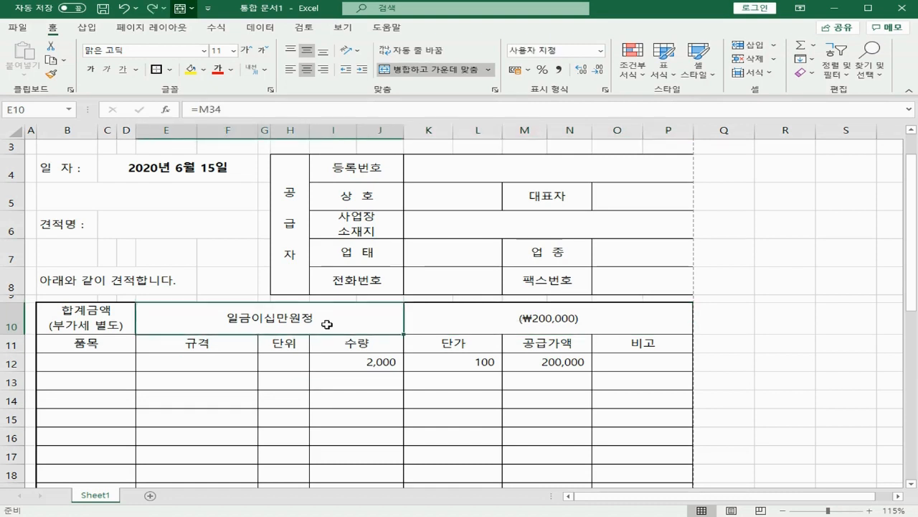
pyautogui.click(325, 69)
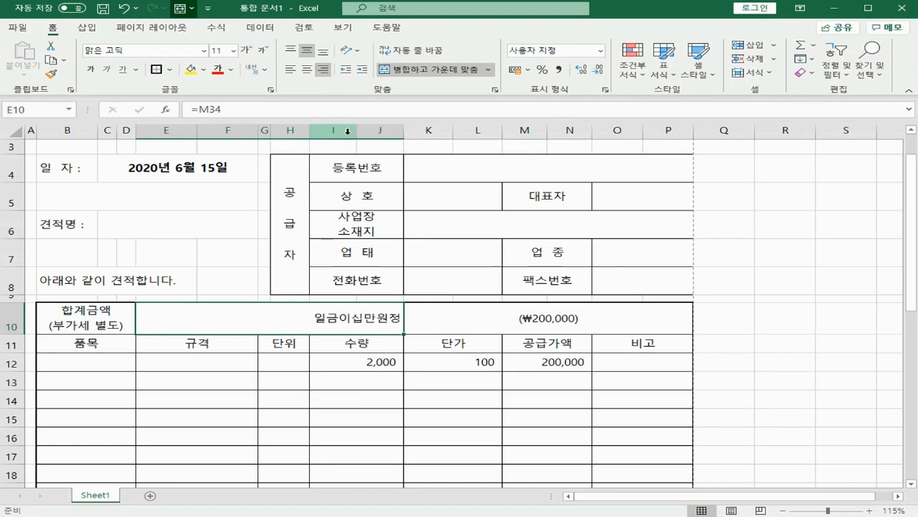
pyautogui.click(475, 324)
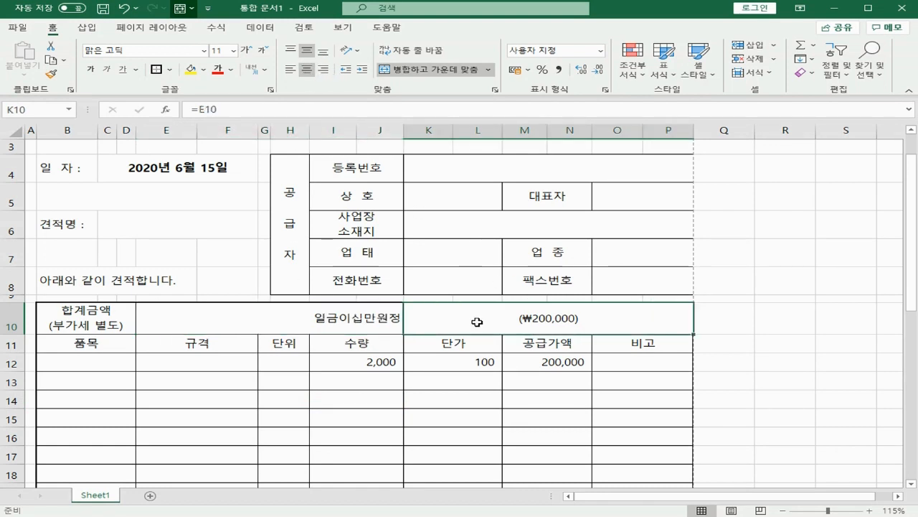
pyautogui.click(290, 70)
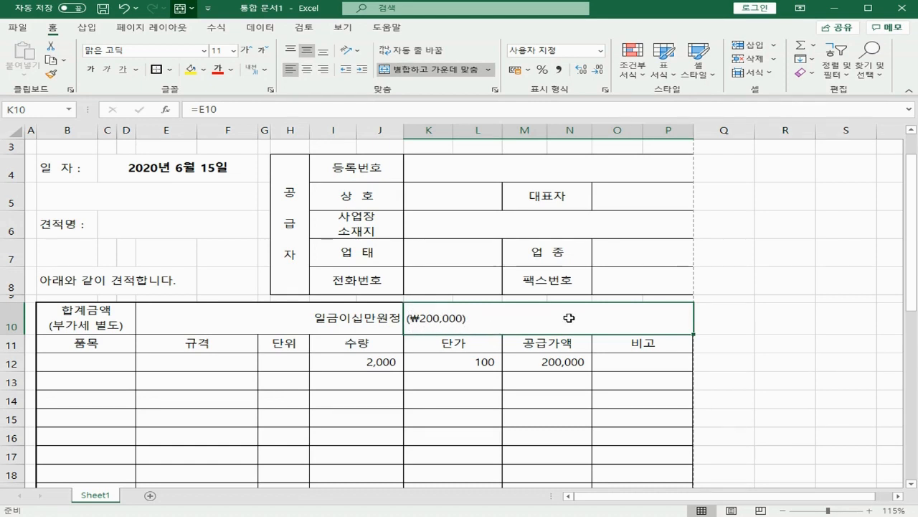
# - Remove the left border of K10, between the two amounts, using the 없음 line style
pyautogui.hotkey('ctrl', '1')
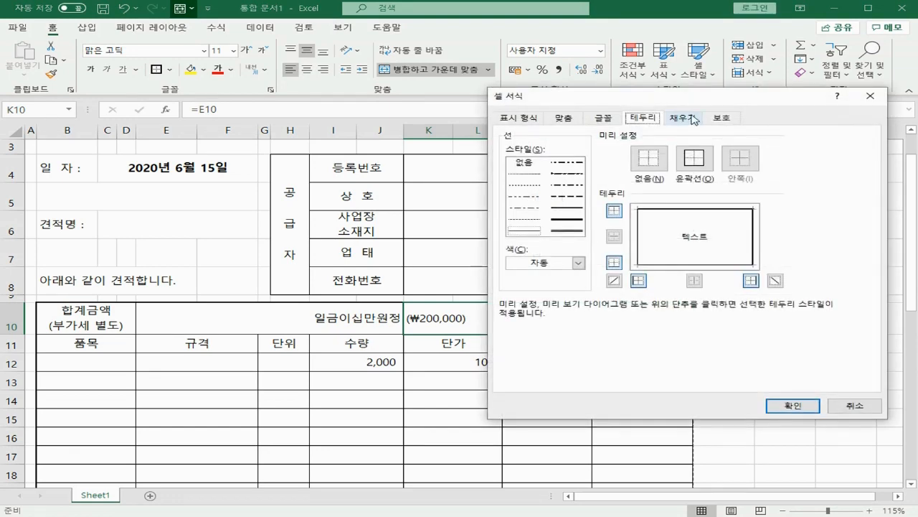
pyautogui.moveTo(687, 102); pyautogui.dragTo(692, 84)
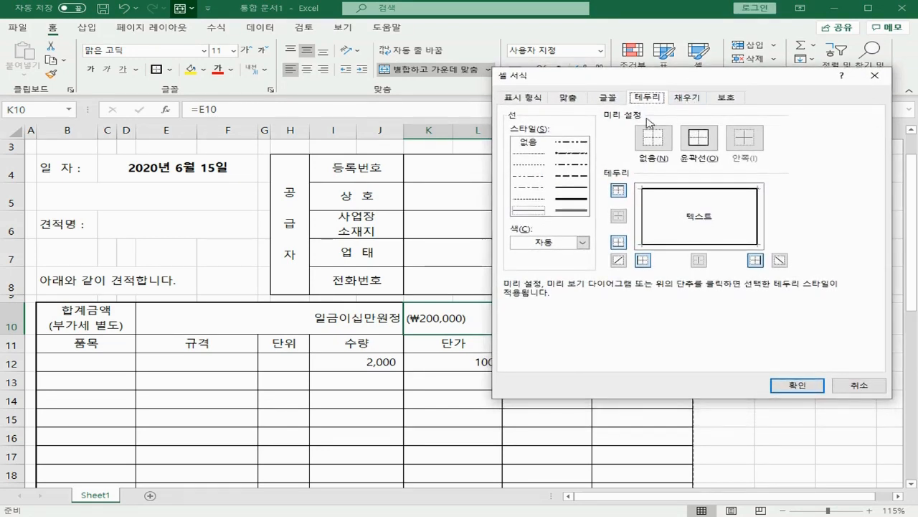
pyautogui.click(532, 147)
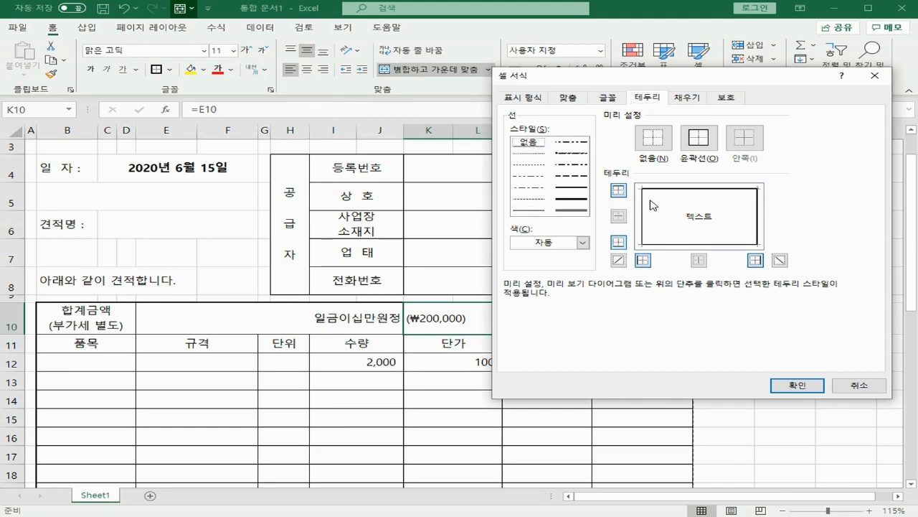
pyautogui.click(643, 224)
pyautogui.click(783, 281)
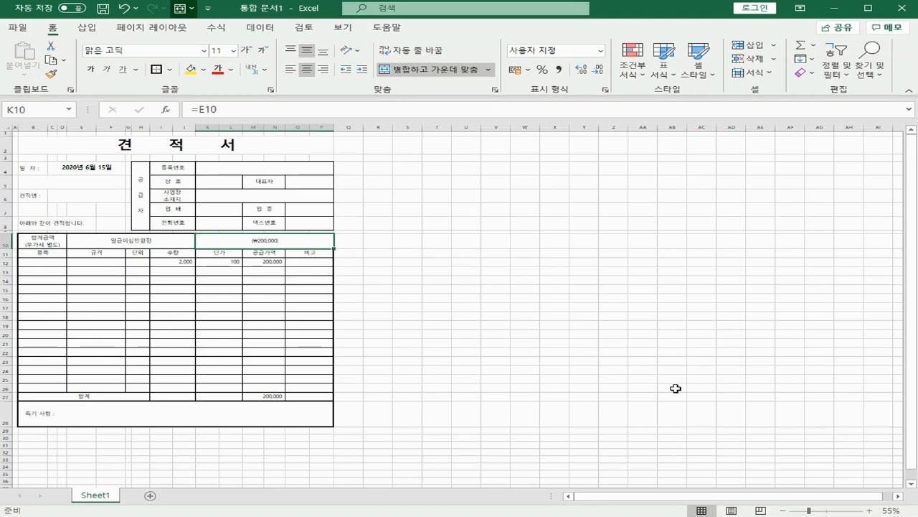
# - Check both pages of the quotation form in the print preview and return to the sheet
pyautogui.hotkey('ctrl', 'p')
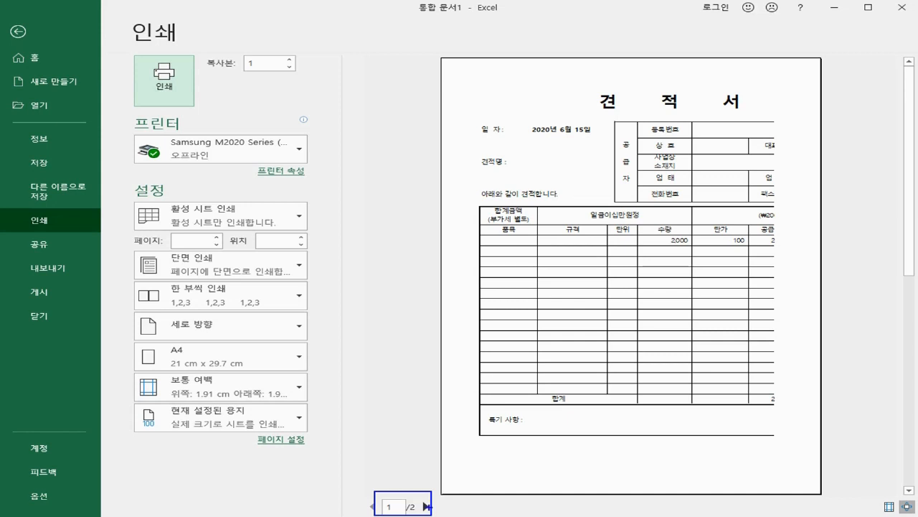
pyautogui.click(427, 508)
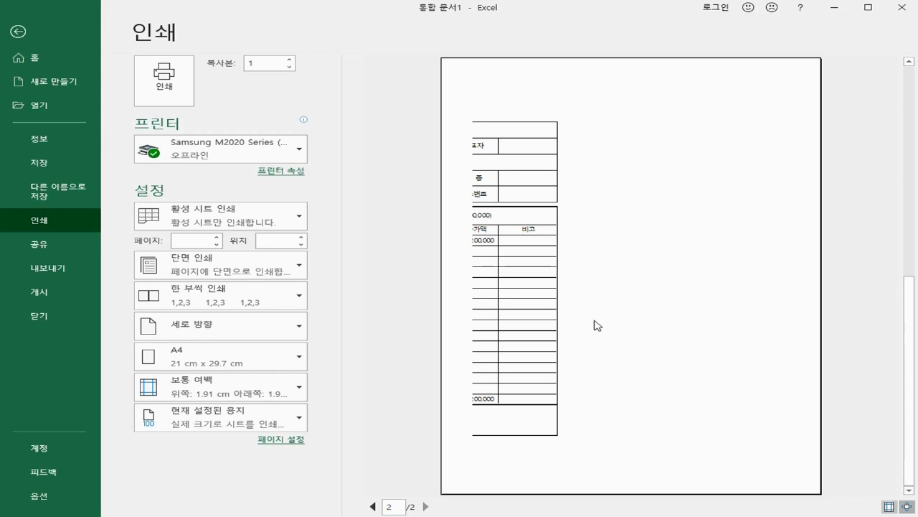
pyautogui.click(17, 33)
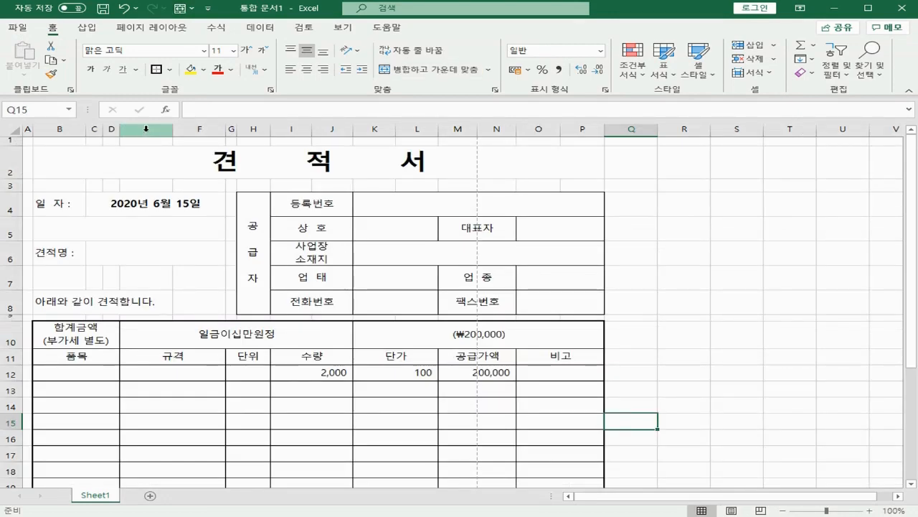
# - Try narrowing columns E:F and the 비고 columns O:P to reduce the form's printed width
pyautogui.moveTo(145, 130)
pyautogui.mouseDown()
pyautogui.moveTo(179, 129)
pyautogui.moveTo(161, 130)
pyautogui.mouseUp()
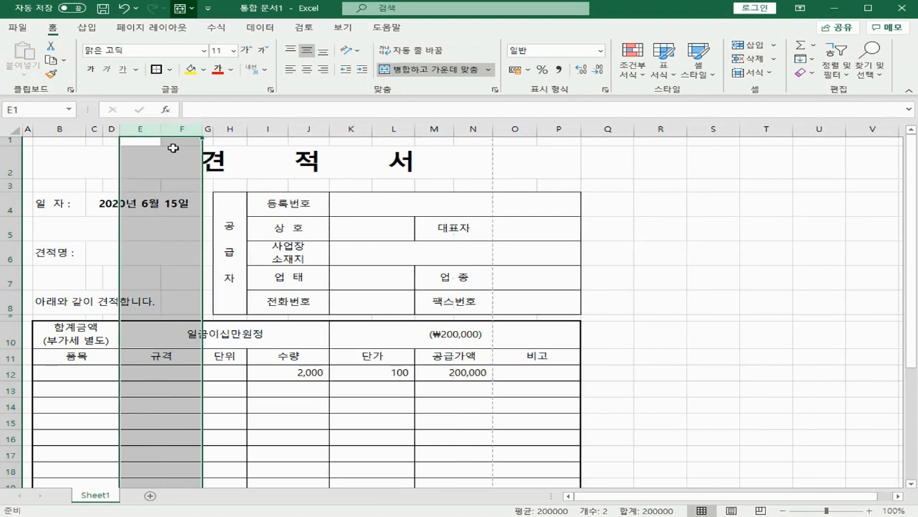
pyautogui.click(607, 388)
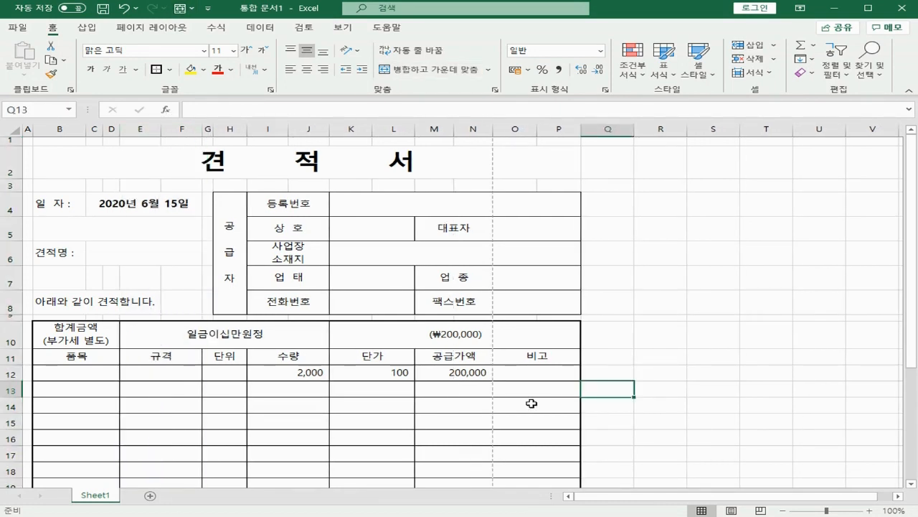
pyautogui.moveTo(520, 129)
pyautogui.mouseDown()
pyautogui.moveTo(544, 129)
pyautogui.moveTo(531, 129)
pyautogui.mouseUp()
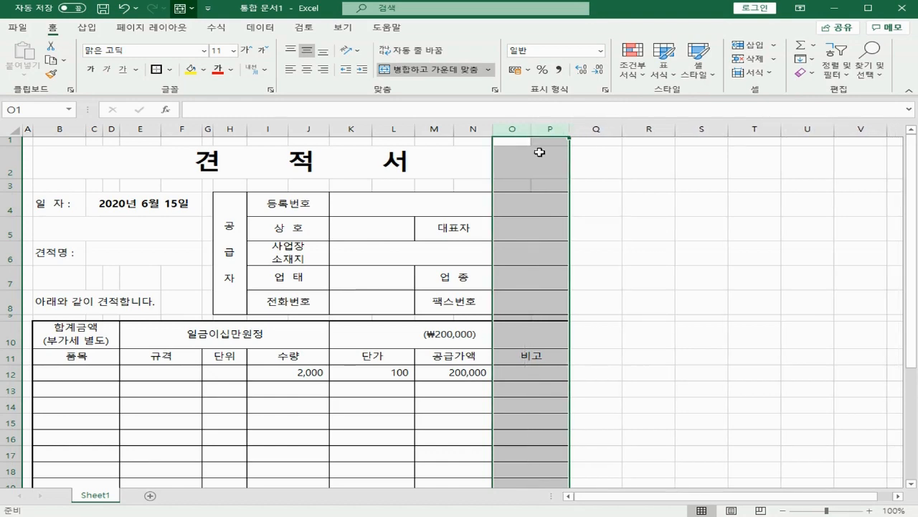
pyautogui.click(647, 293)
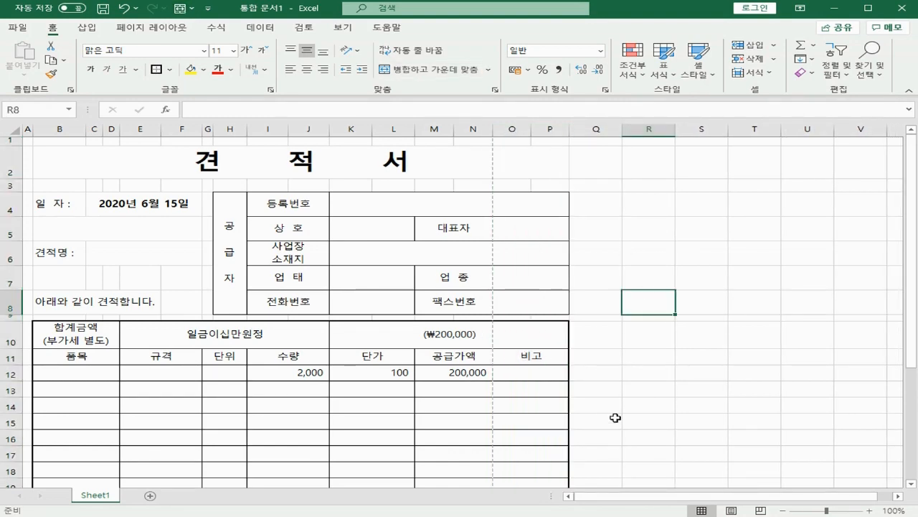
# - Inspect the second page in the print preview again and go back to the worksheet
pyautogui.hotkey('ctrl', 'p')
pyautogui.click(425, 506)
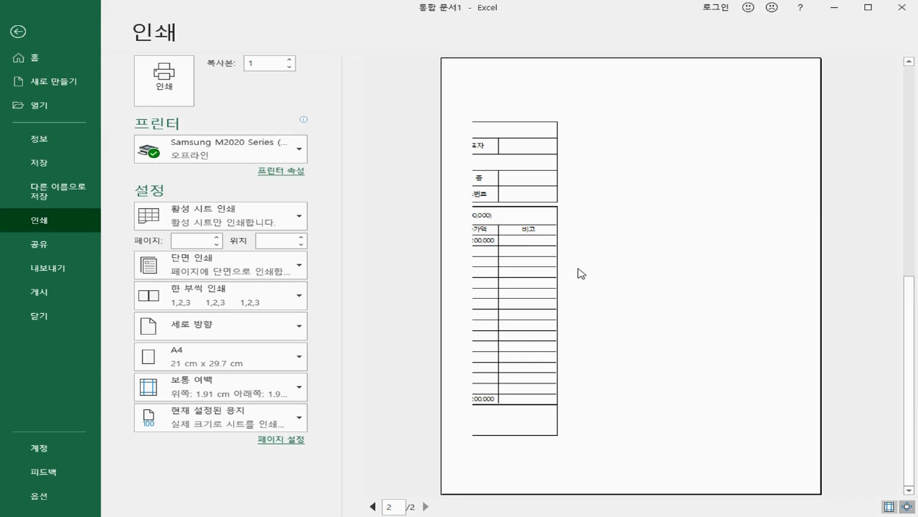
pyautogui.click(17, 30)
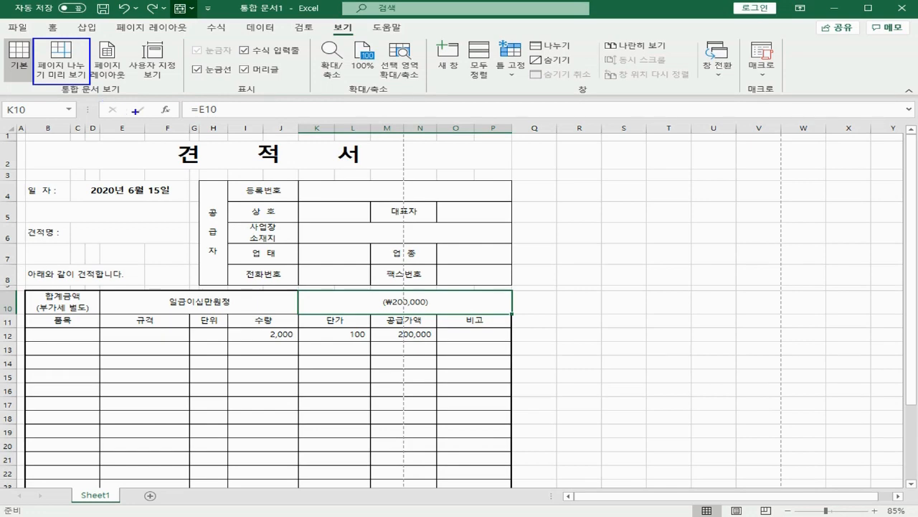
# - In Page Break Preview, move the vertical page break from the 공급가액 column to the outer edge of column P, and return to Normal view
pyautogui.click(89, 80)
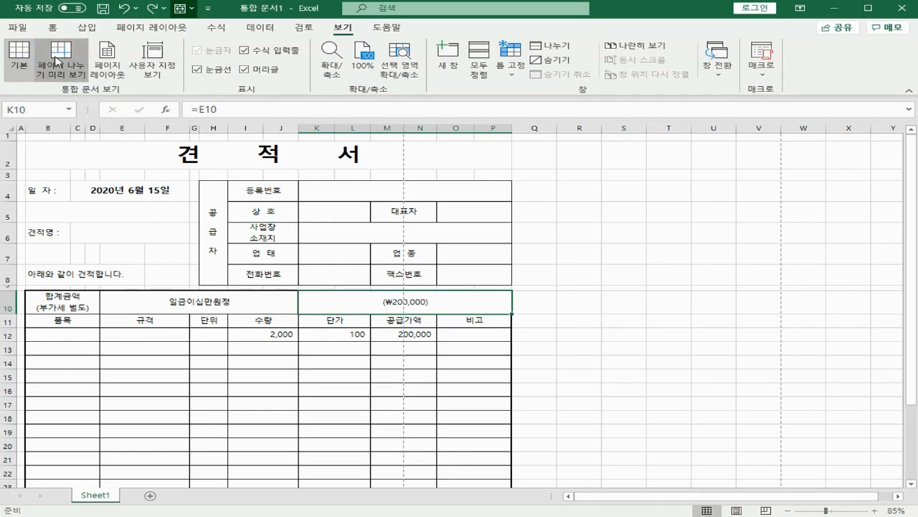
pyautogui.hotkey('ctrl', '2')
pyautogui.moveTo(290, 190); pyautogui.dragTo(289, 328)
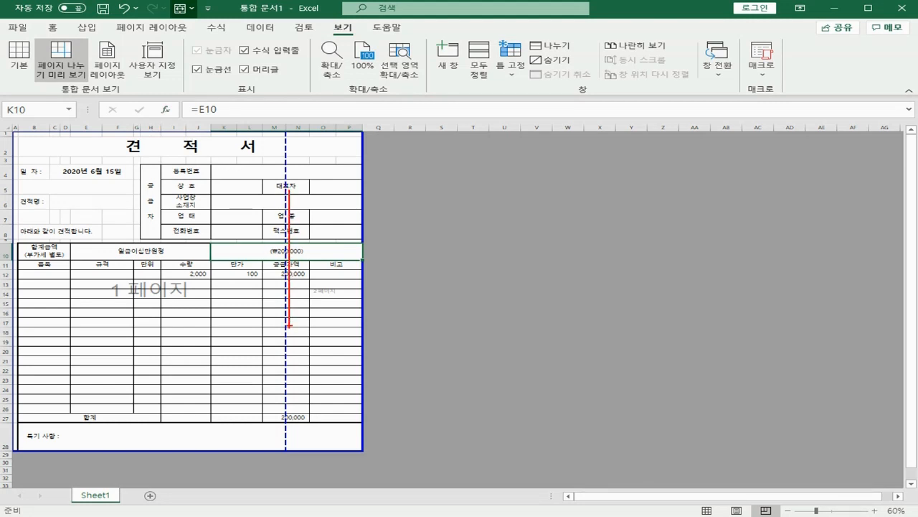
pyautogui.moveTo(212, 204); pyautogui.dragTo(200, 230)
pyautogui.moveTo(311, 202)
pyautogui.mouseDown()
pyautogui.moveTo(327, 215)
pyautogui.moveTo(298, 219)
pyautogui.moveTo(321, 226)
pyautogui.mouseUp()
pyautogui.press('Escape')
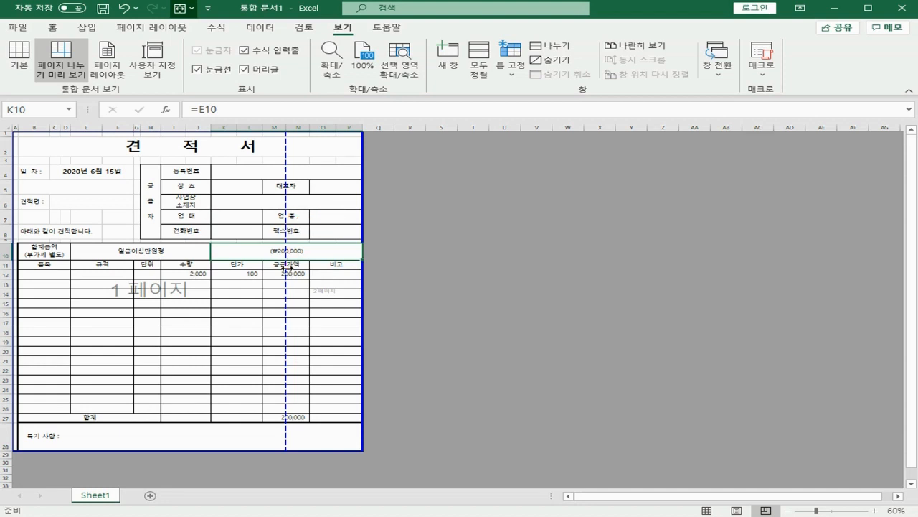
pyautogui.moveTo(287, 267); pyautogui.dragTo(383, 277)
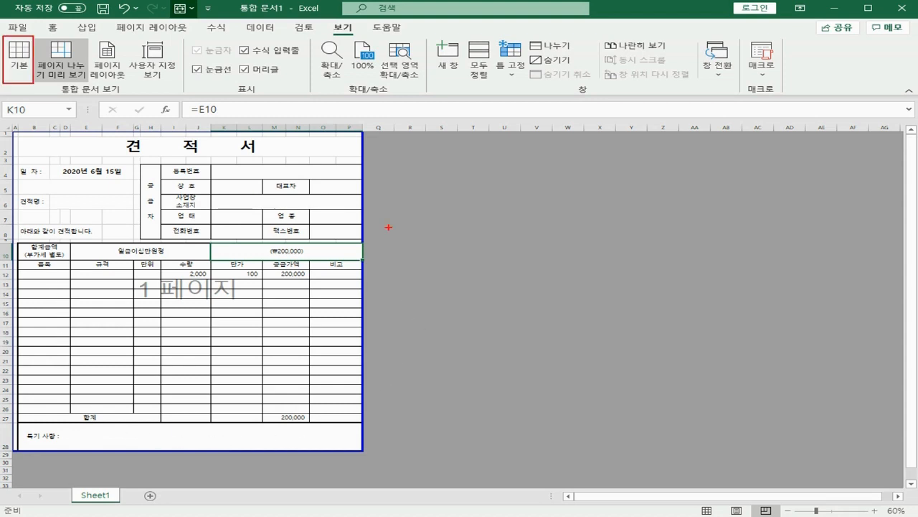
pyautogui.press('Escape')
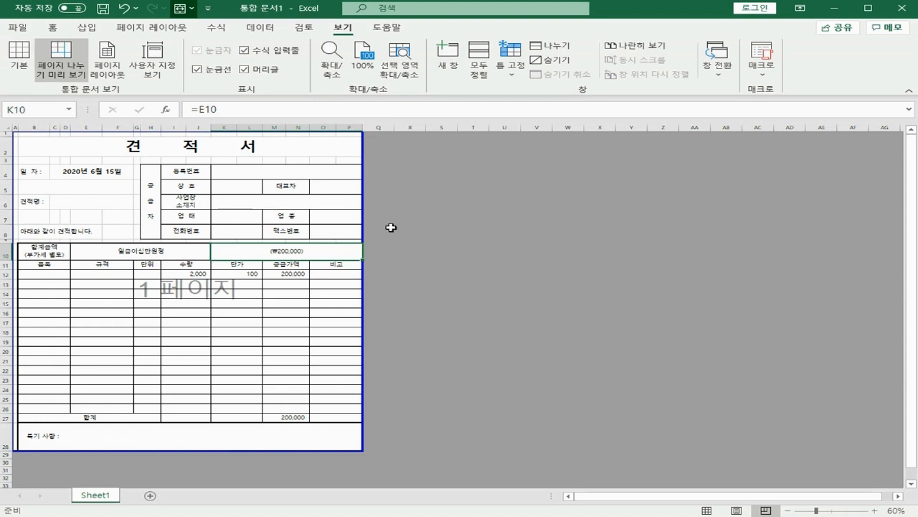
pyautogui.click(20, 62)
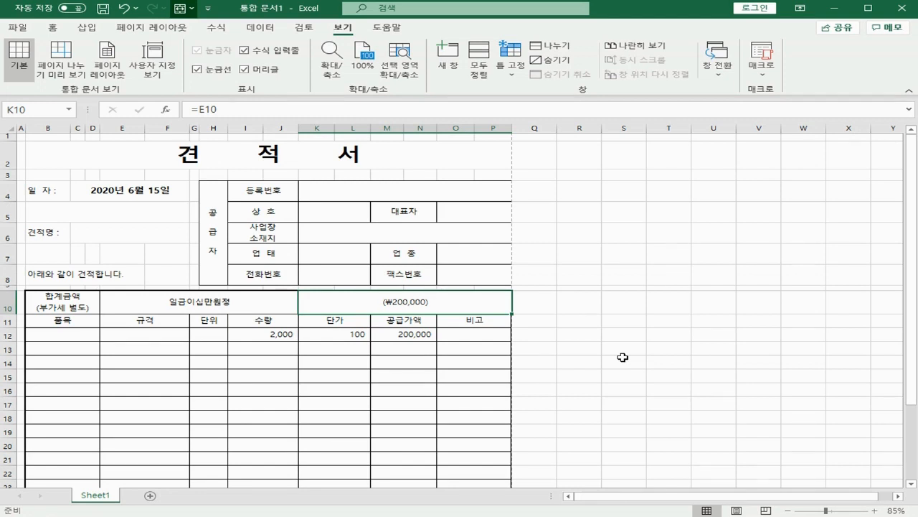
# - Check how the form fits the page in the print preview with the moved page break
pyautogui.hotkey('ctrl', 'p')
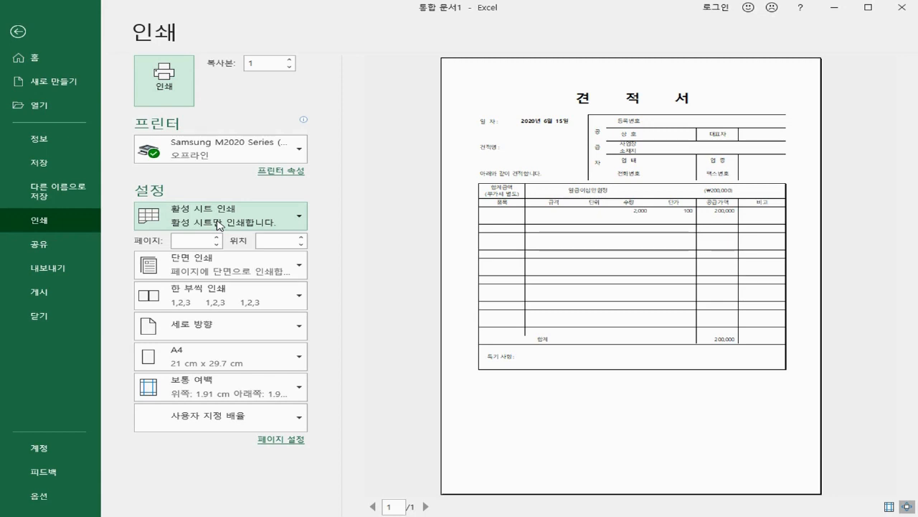
pyautogui.click(17, 32)
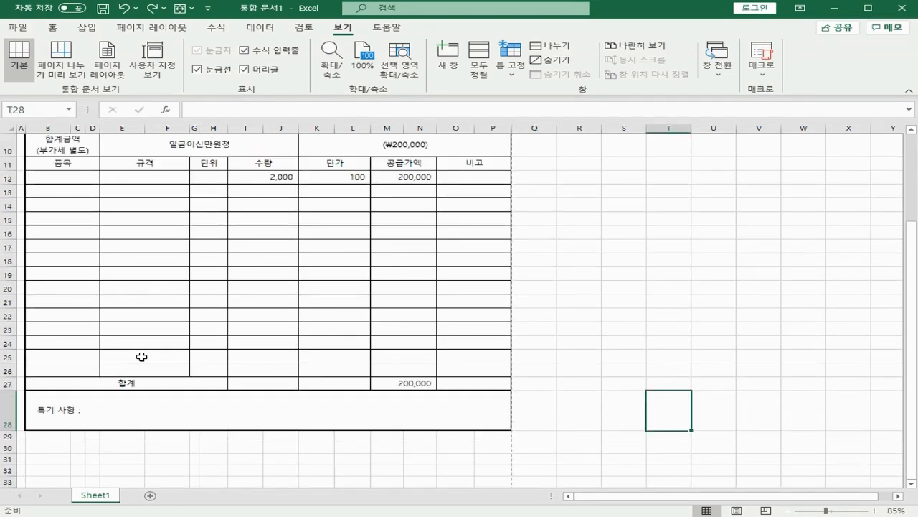
# - Insert seven rows above row 16 of the item table and check the extended form in the print preview
pyautogui.moveTo(9, 233); pyautogui.dragTo(6, 316)
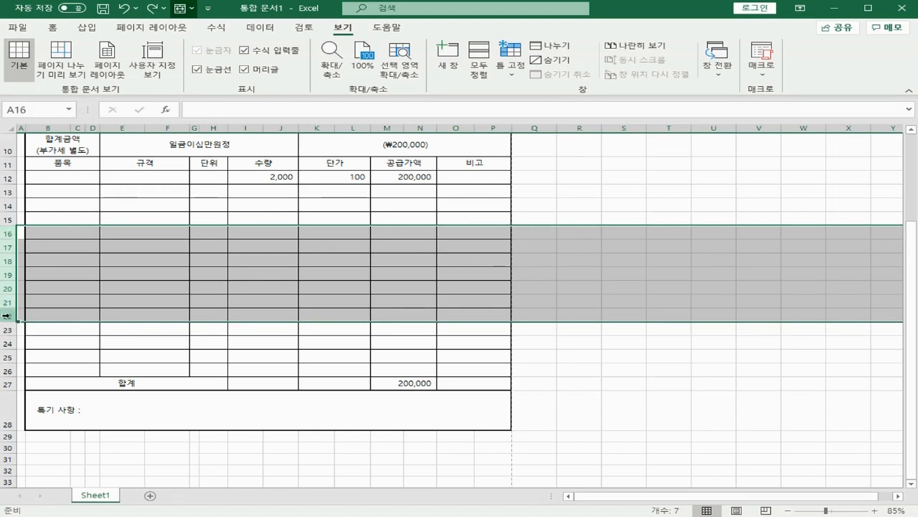
pyautogui.rightClick(12, 316)
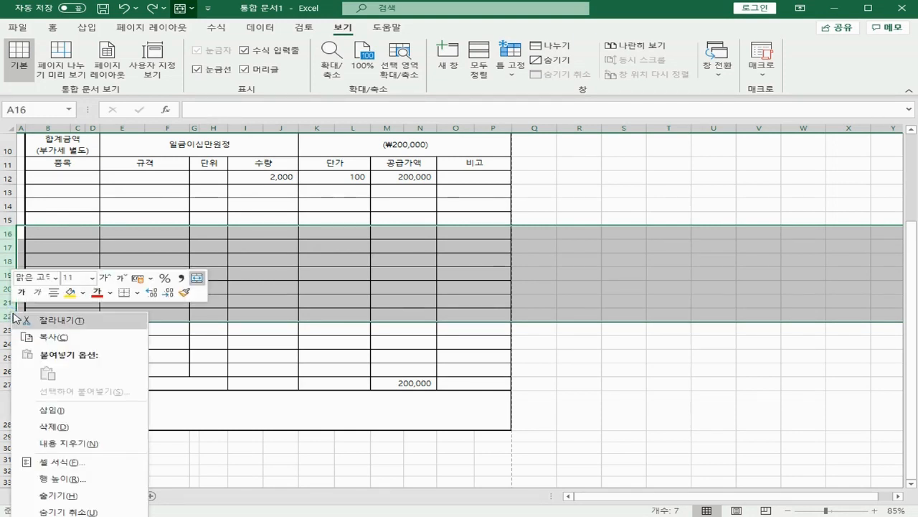
pyautogui.click(76, 410)
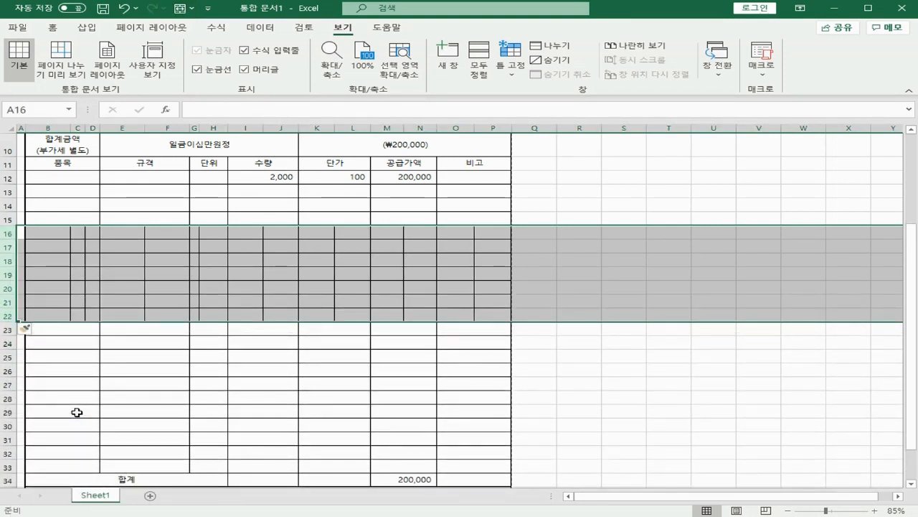
pyautogui.click(559, 406)
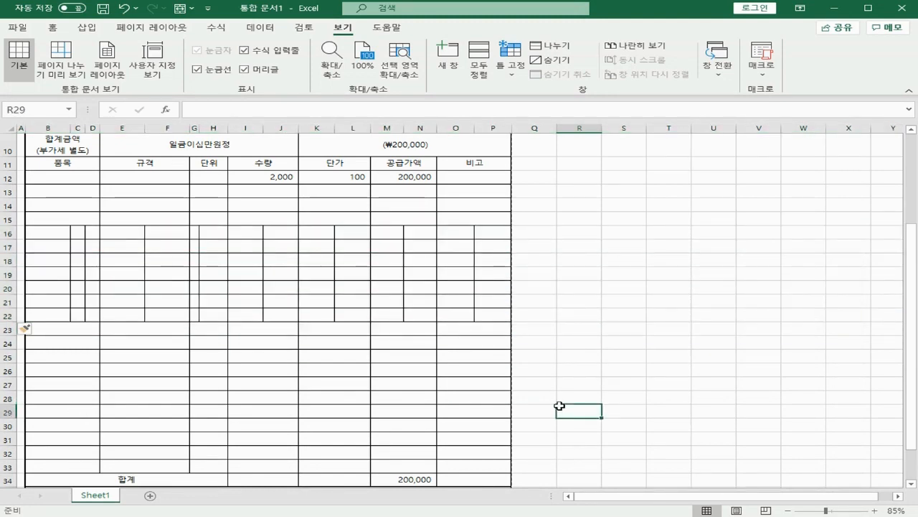
pyautogui.hotkey('ctrl', 'p')
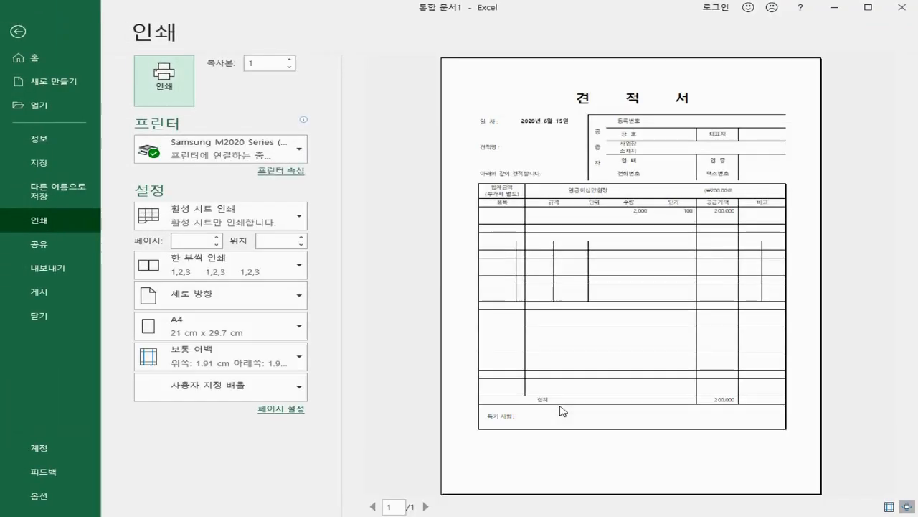
pyautogui.click(19, 32)
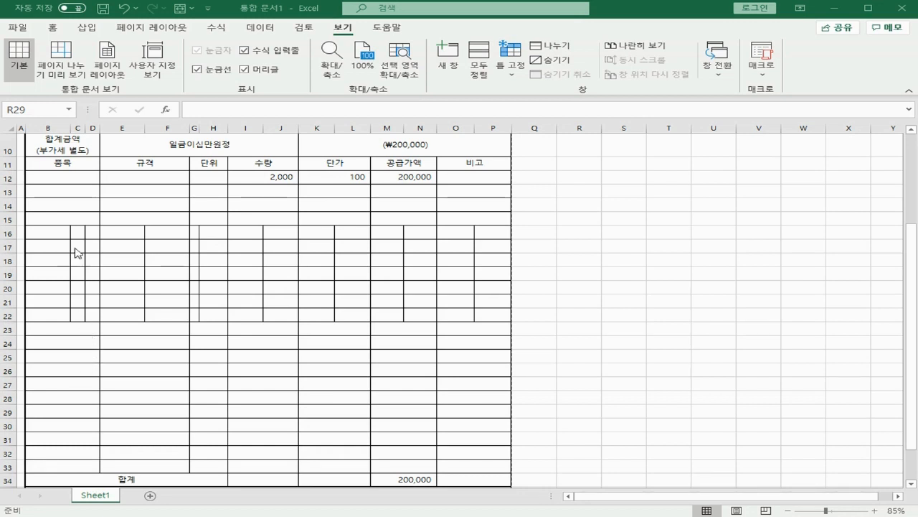
# - Copy the formatting of B15:P15 onto the inserted rows B16:P22 with Format Painter
pyautogui.click(44, 222)
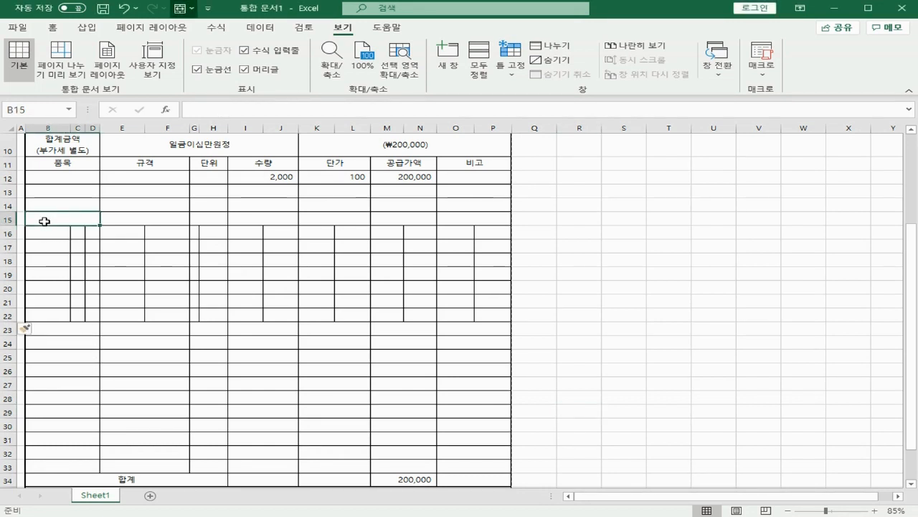
pyautogui.hotkey('shift', 'Right')
pyautogui.hotkey('shift', 'Right')
pyautogui.hotkey('shift', 'Right')
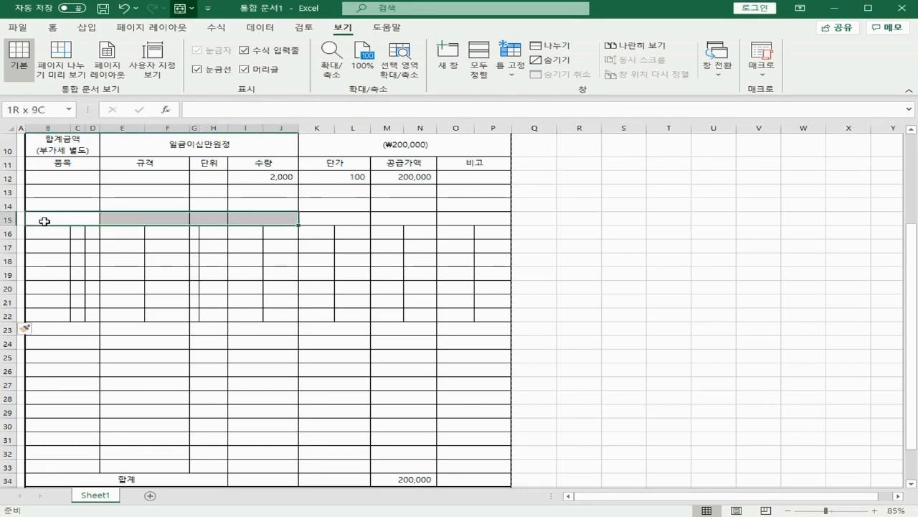
pyautogui.hotkey('shift', 'Right')
pyautogui.hotkey('shift', 'Right')
pyautogui.hotkey('shift', 'Right')
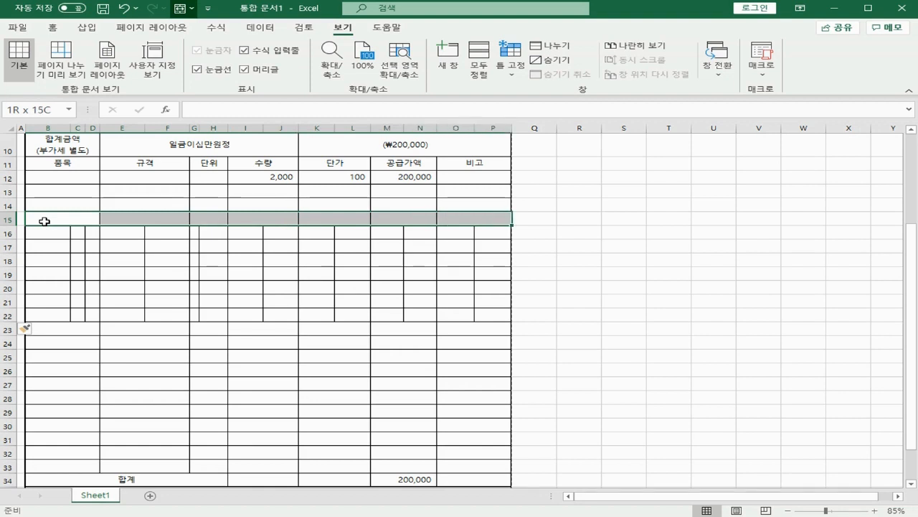
pyautogui.click(52, 28)
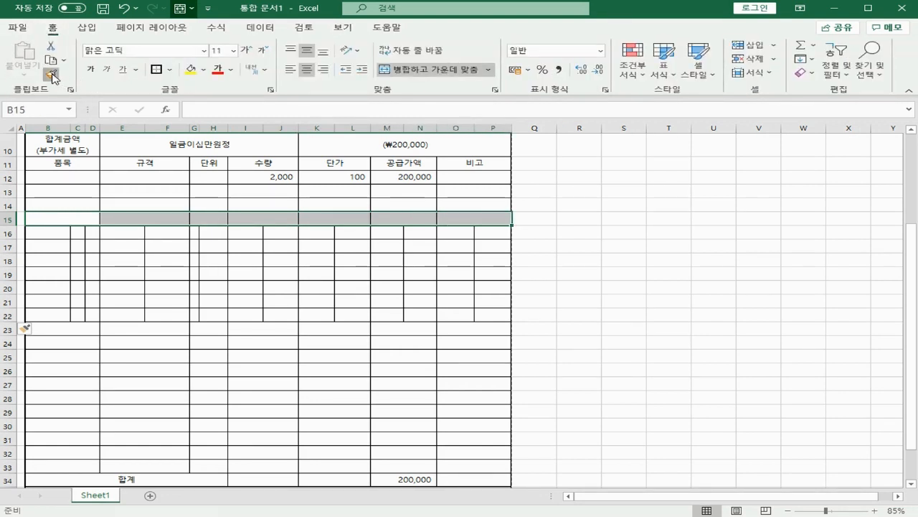
pyautogui.click(53, 75)
pyautogui.click(49, 232)
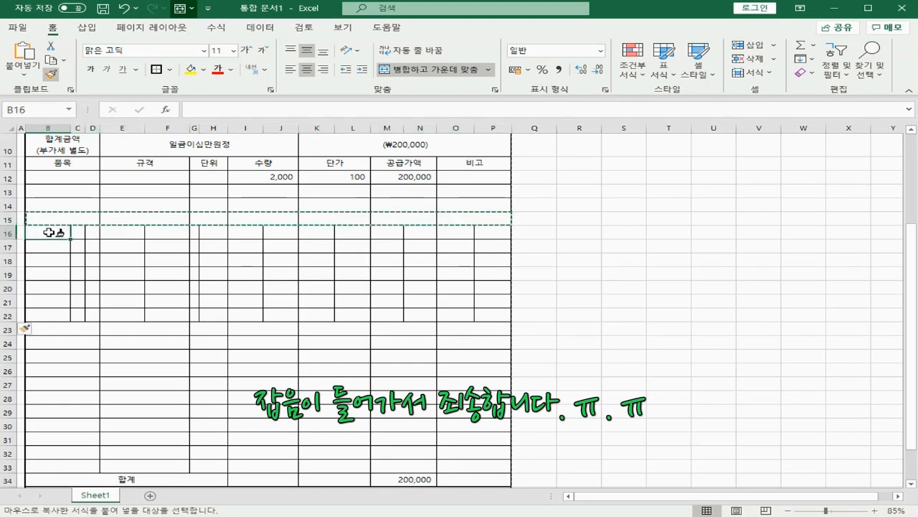
pyautogui.moveTo(49, 232)
pyautogui.mouseDown()
pyautogui.moveTo(273, 289)
pyautogui.moveTo(507, 317)
pyautogui.mouseUp()
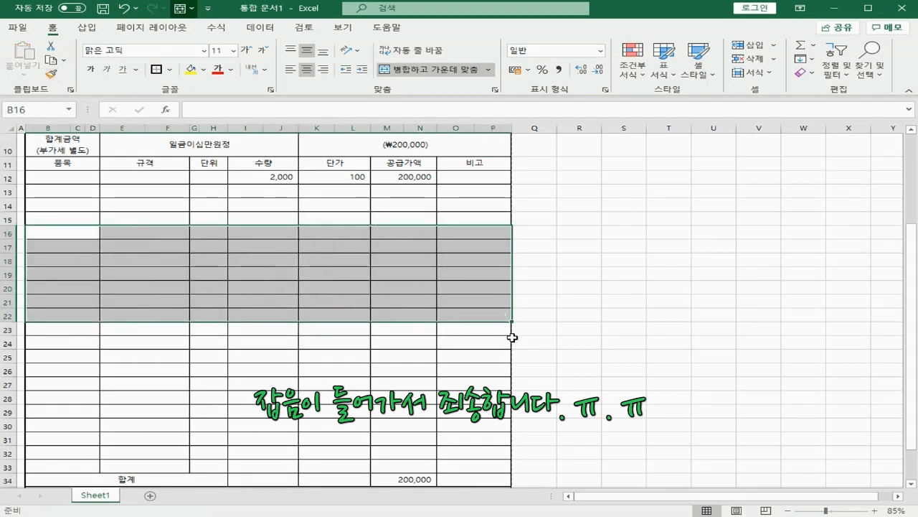
pyautogui.click(579, 371)
pyautogui.scroll(3, 567, 401)
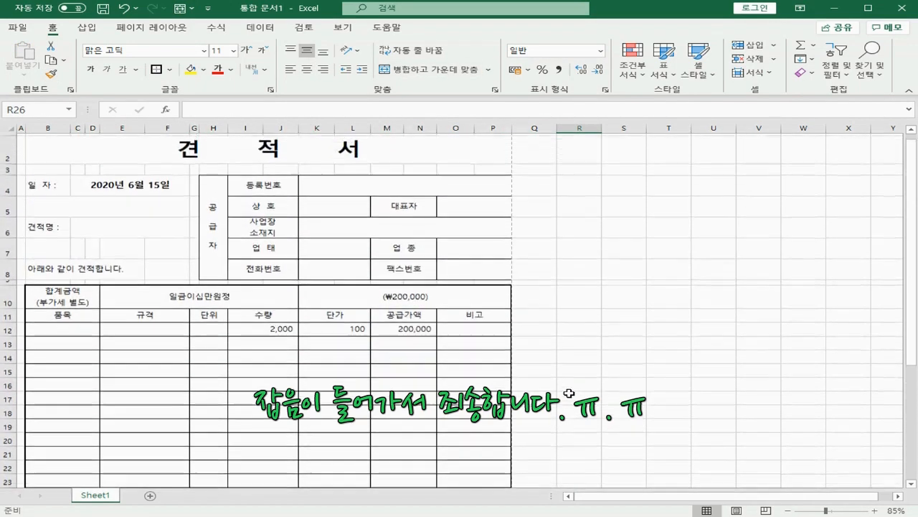
pyautogui.scroll(-1, 569, 382)
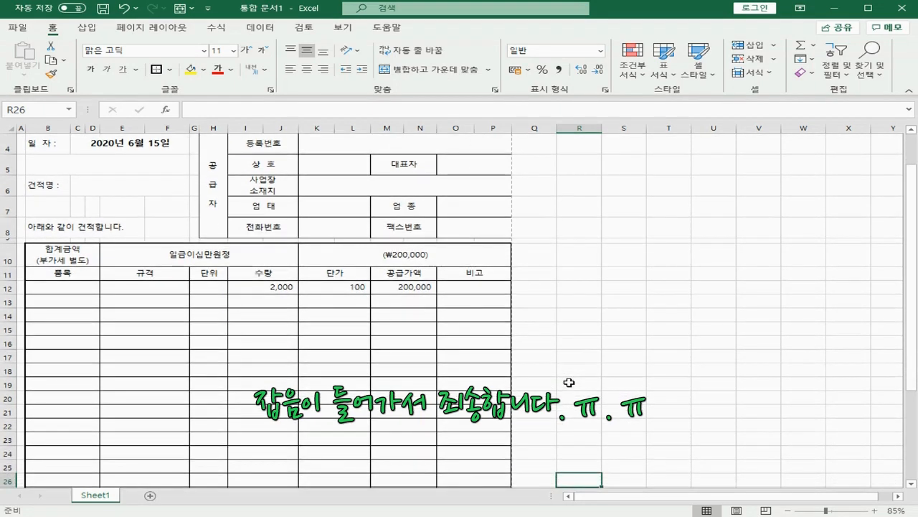